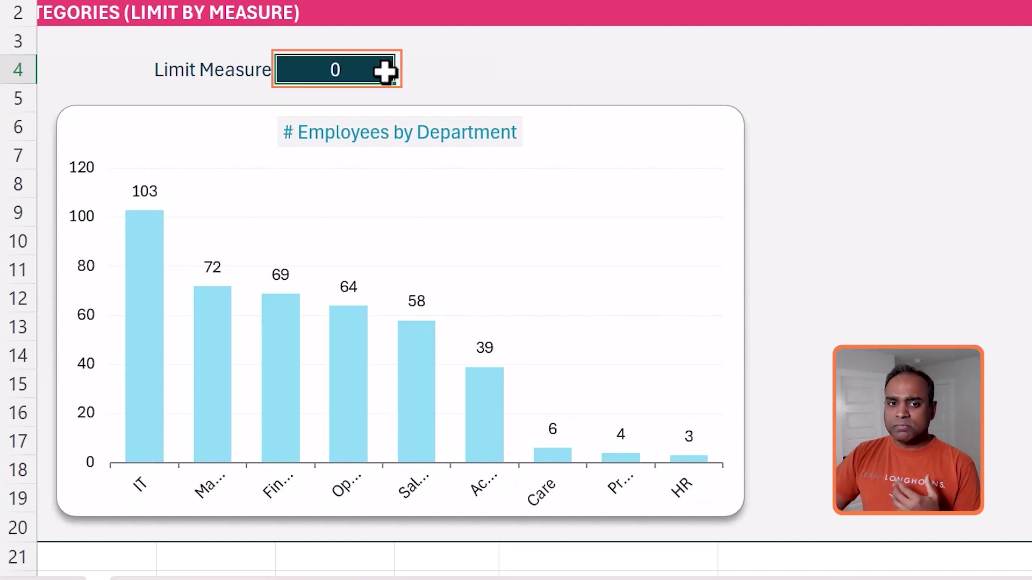
# - Test the employees-by-department chart with a Limit Measure of 10 and then 40
pyautogui.write('10')
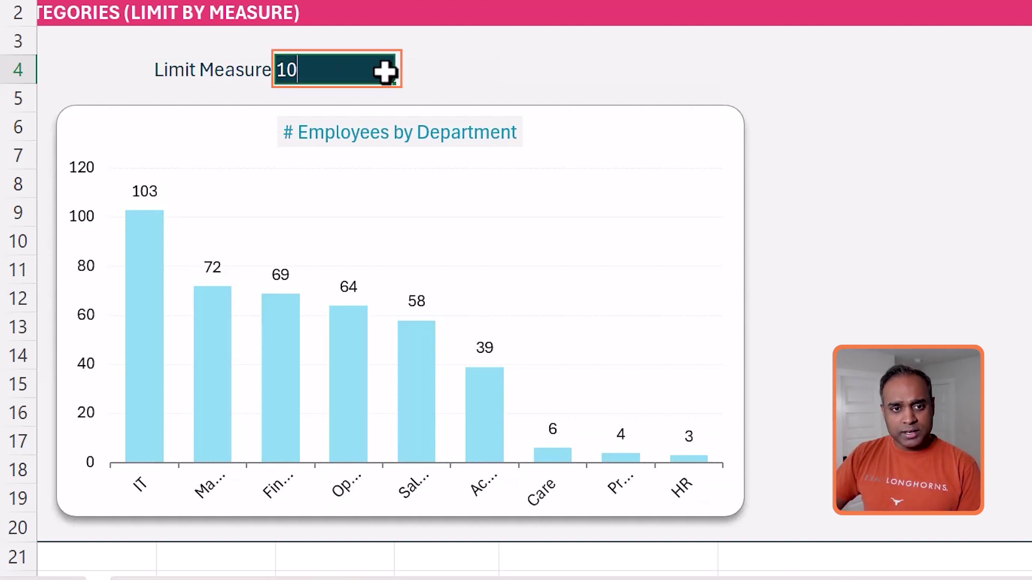
pyautogui.press('Return')
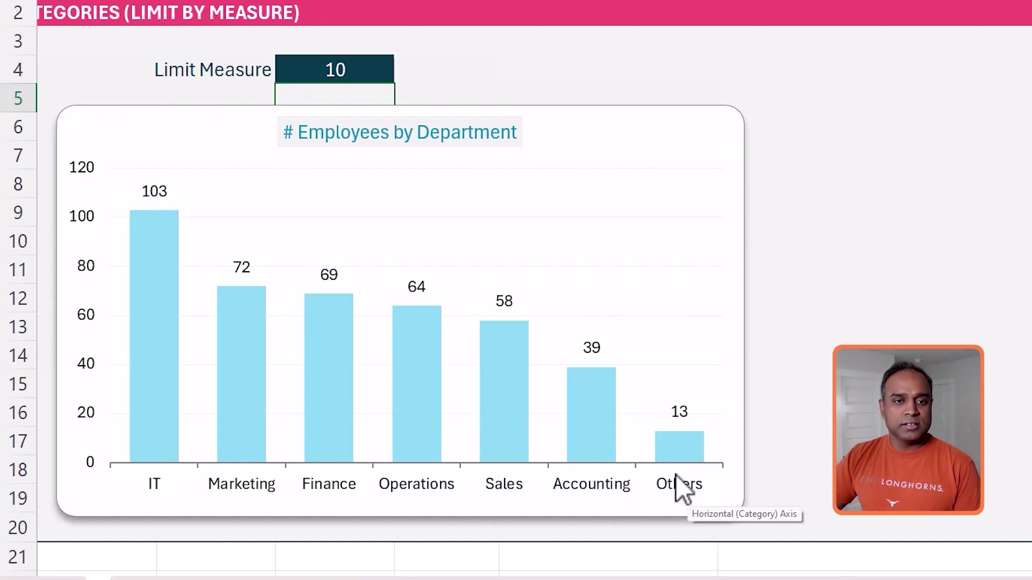
pyautogui.click(394, 69)
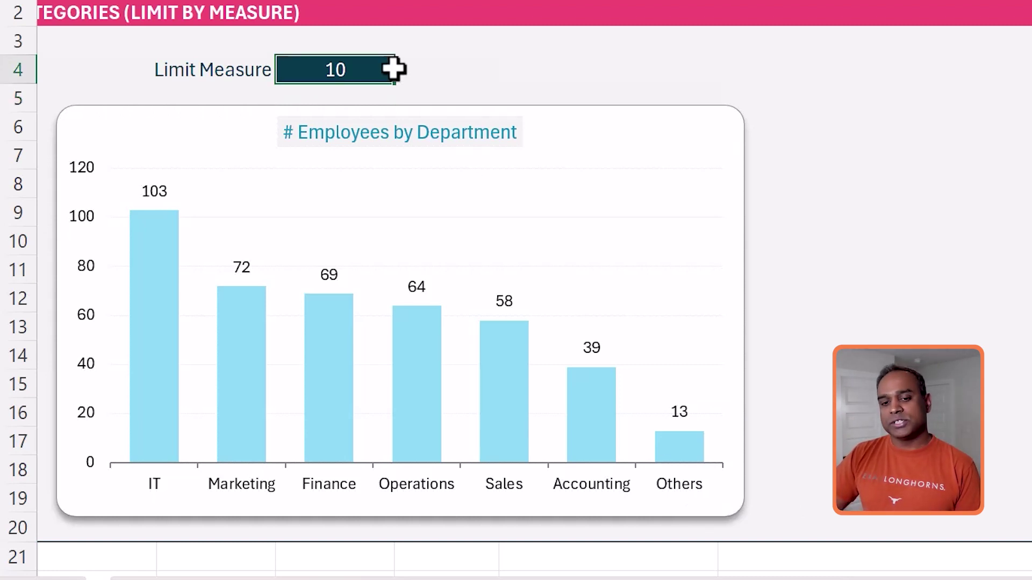
pyautogui.write('40')
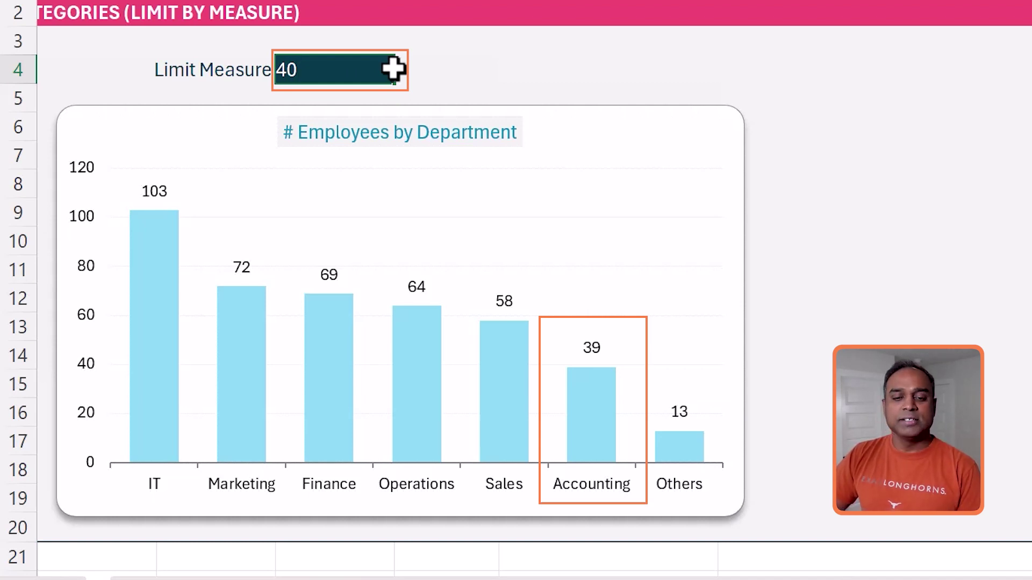
pyautogui.press('Return')
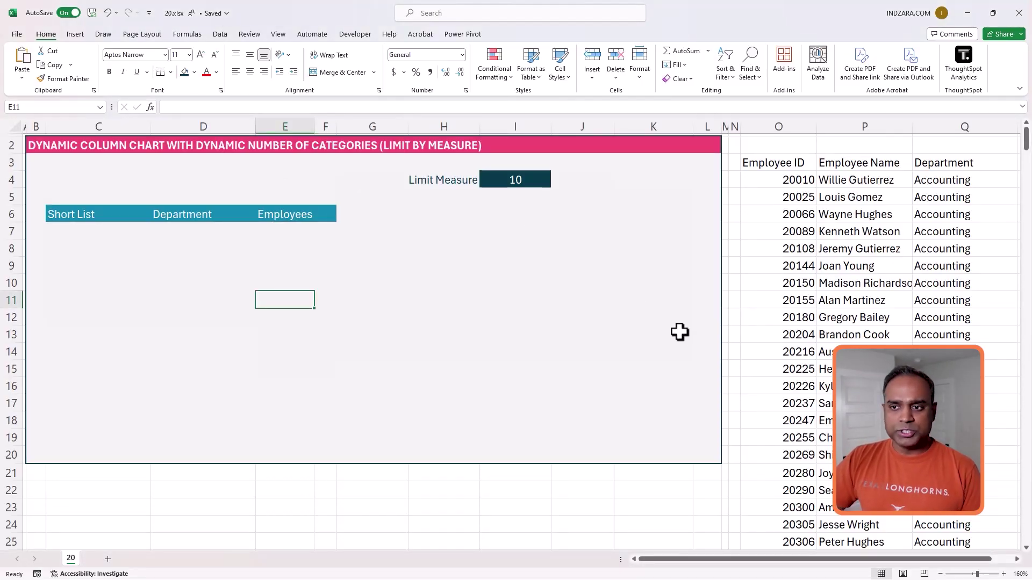
# - Convert the employee list in O3:Q421 into a table with headers and name it Data
pyautogui.moveTo(806, 162); pyautogui.dragTo(922, 371)
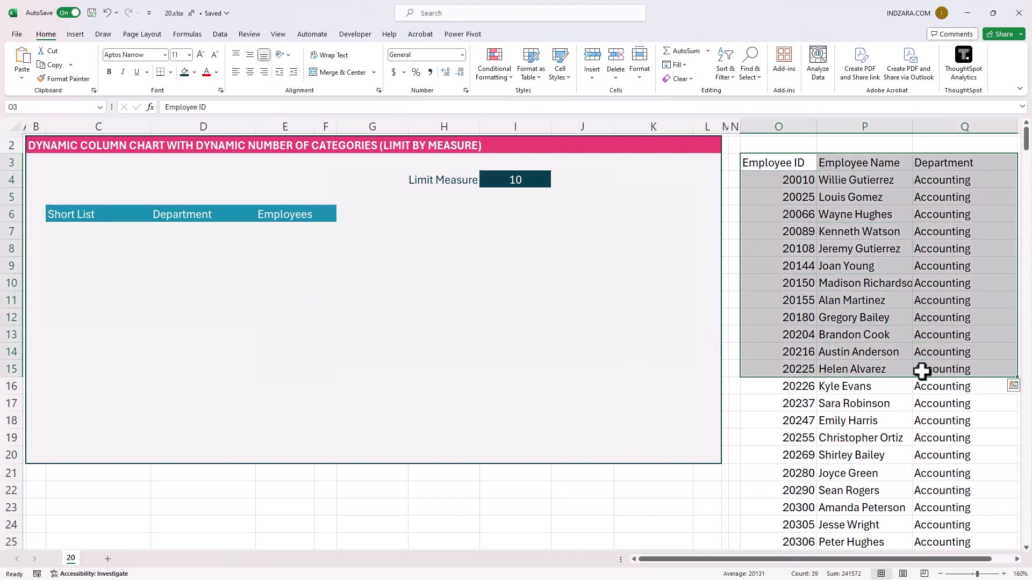
pyautogui.hotkey('ctrl', 'shift', 'Down')
pyautogui.hotkey('ctrl', 't')
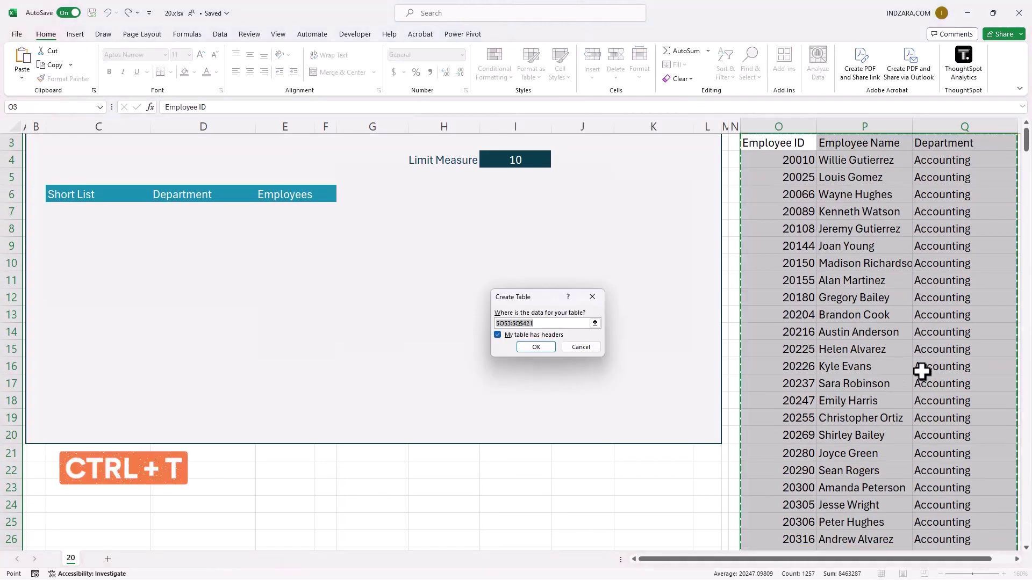
pyautogui.click(544, 349)
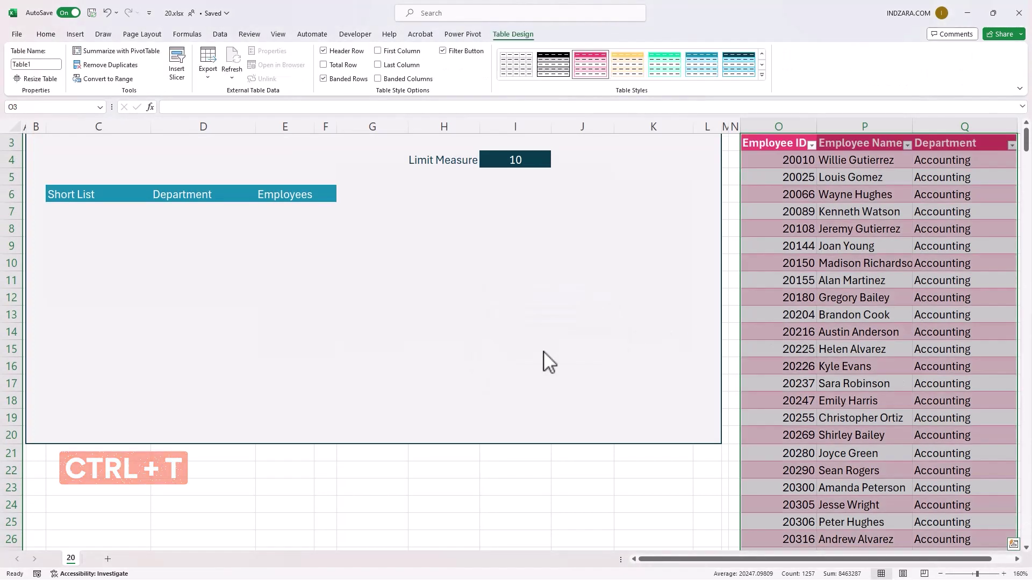
pyautogui.click(48, 64)
pyautogui.write('D')
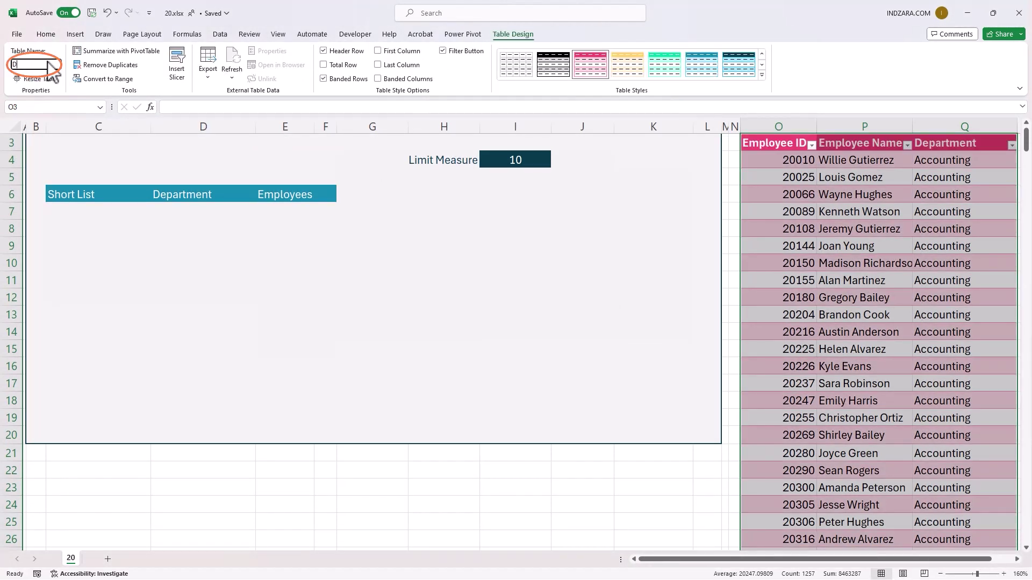
pyautogui.write('ata')
pyautogui.press('Return')
# - Enter =COUNTA(UNIQUE(Data[Department])) in C4 to count the distinct departments
pyautogui.scroll(1, 109, 183)
pyautogui.click(109, 183)
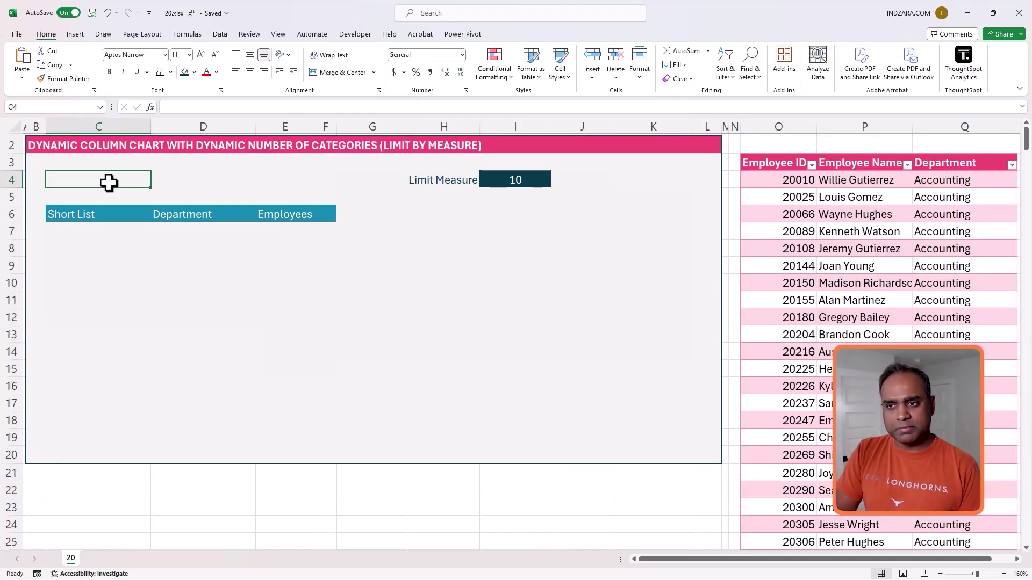
pyautogui.write('=')
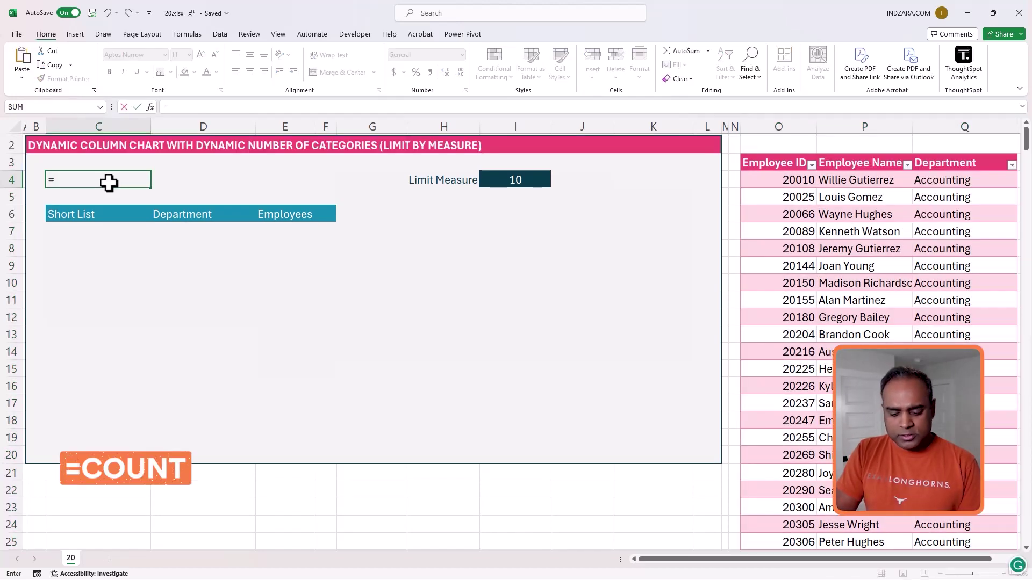
pyautogui.write('COUNTA')
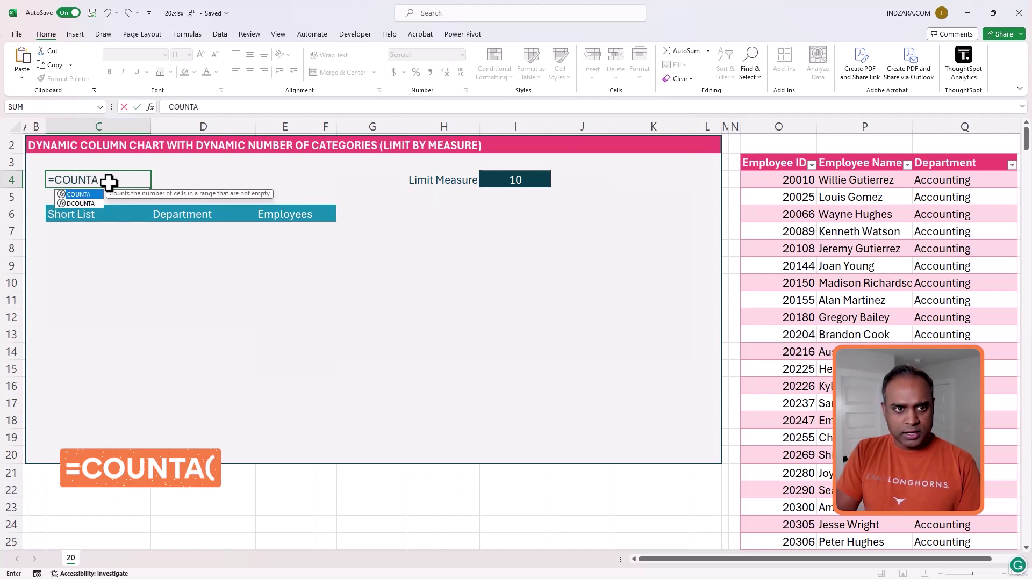
pyautogui.write('(UNIQUE(')
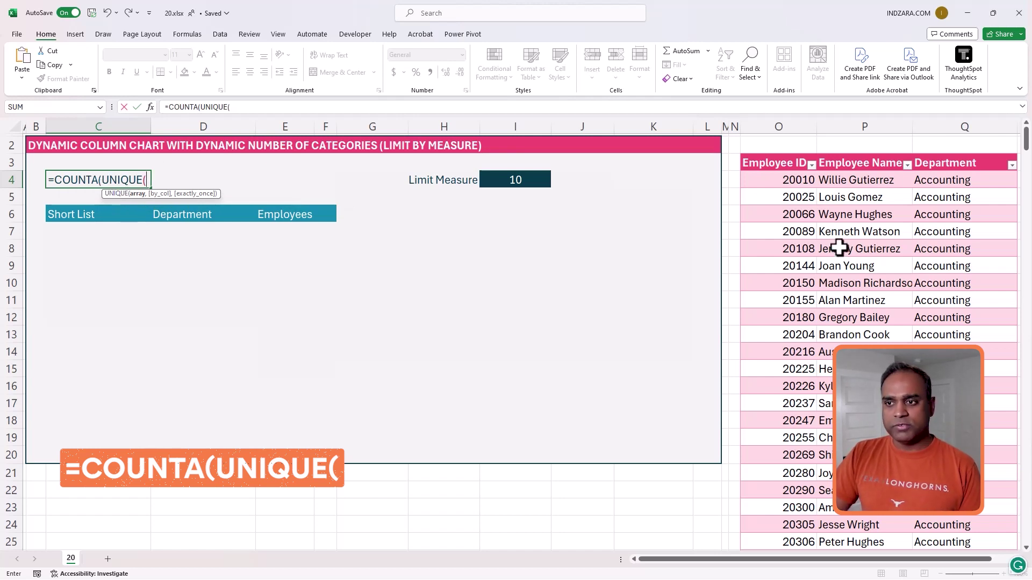
pyautogui.write('Data[')
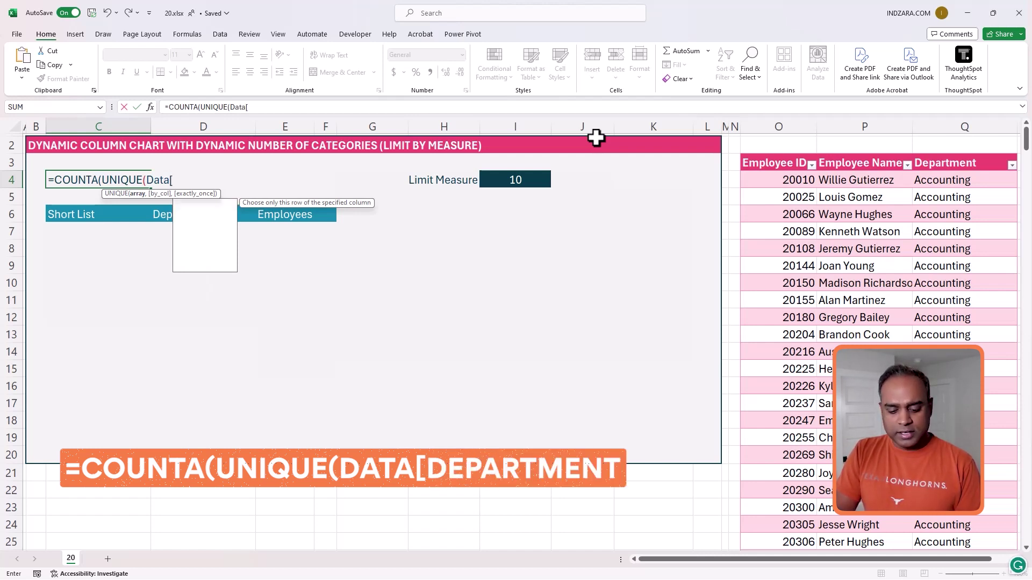
pyautogui.write('Department')
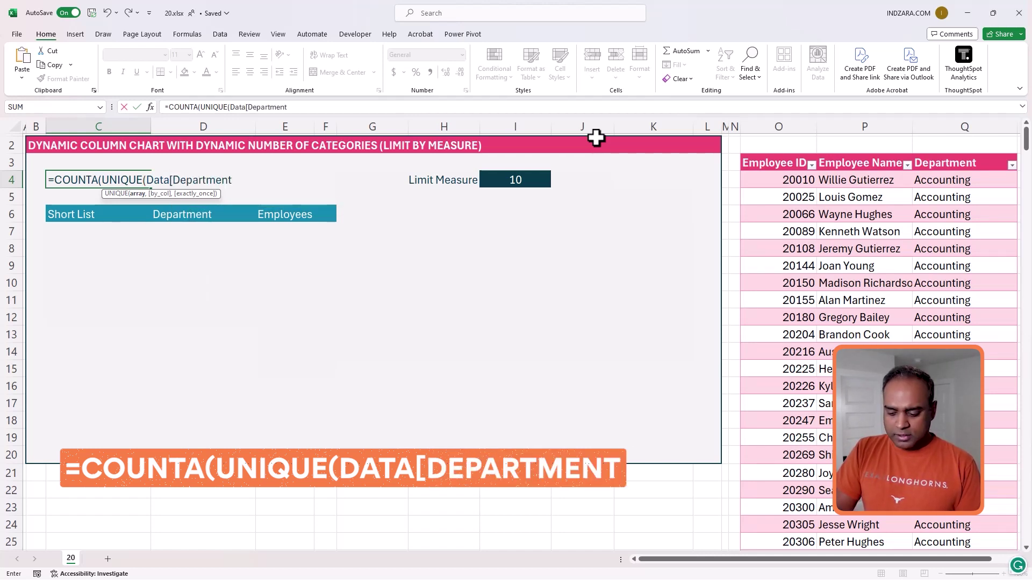
pyautogui.write(']))')
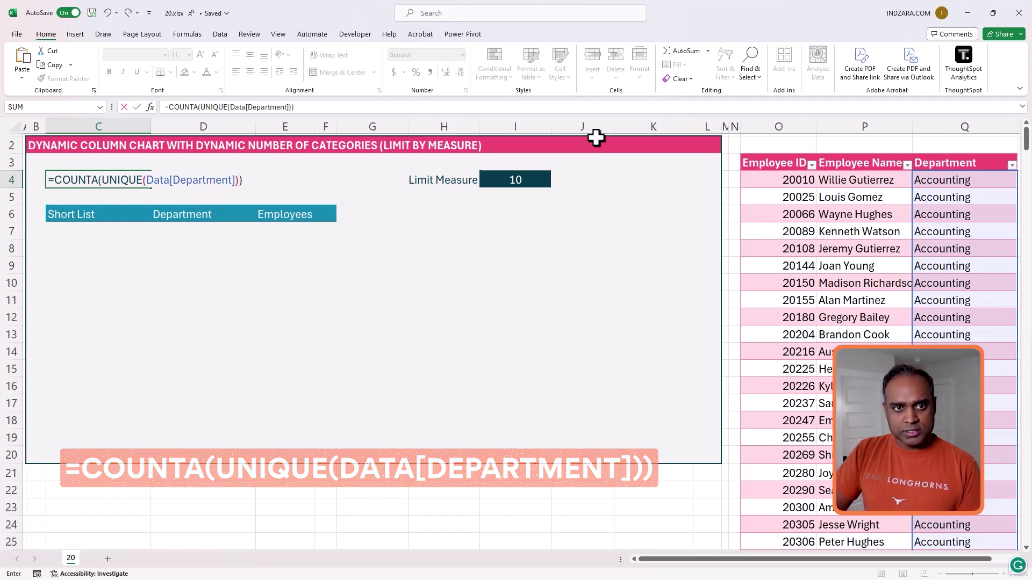
pyautogui.hotkey('ctrl', 'Return')
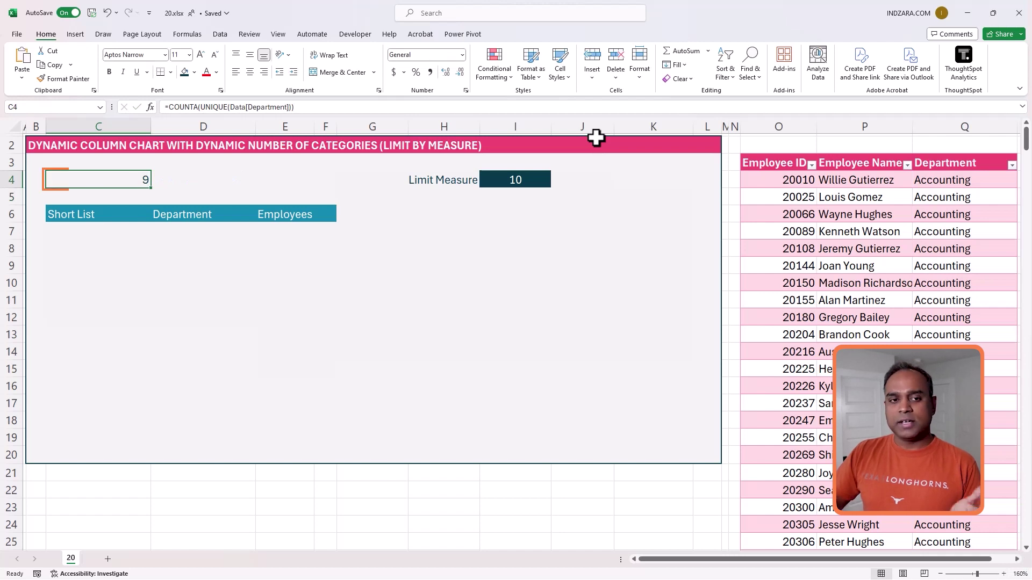
# - Label the department count by entering Departments in D4
pyautogui.press('Right')
pyautogui.write('Depar')
pyautogui.write('tment')
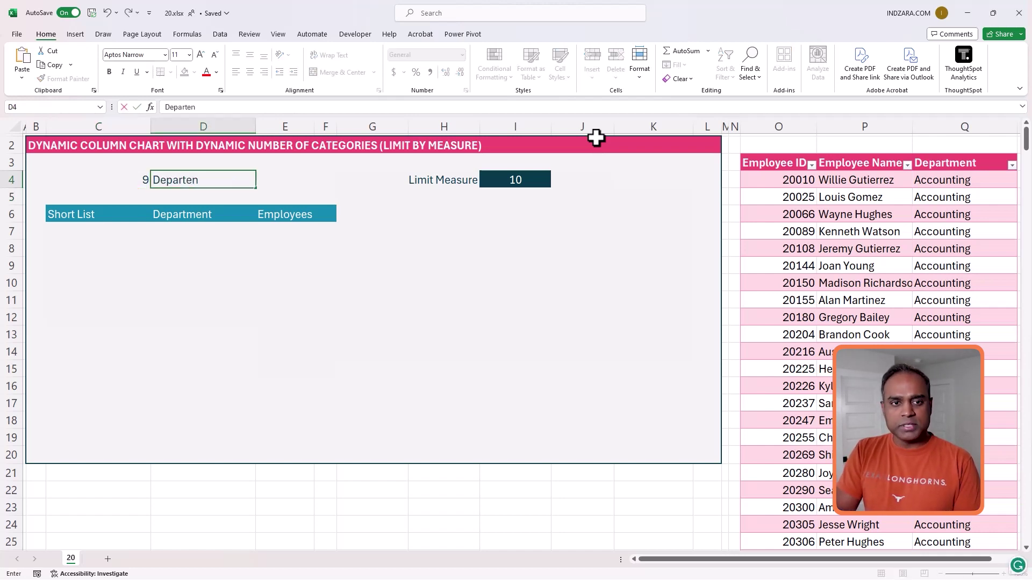
pyautogui.press('BackSpace')
pyautogui.press('BackSpace')
pyautogui.press('BackSpace')
pyautogui.press('BackSpace')
pyautogui.write('ments')
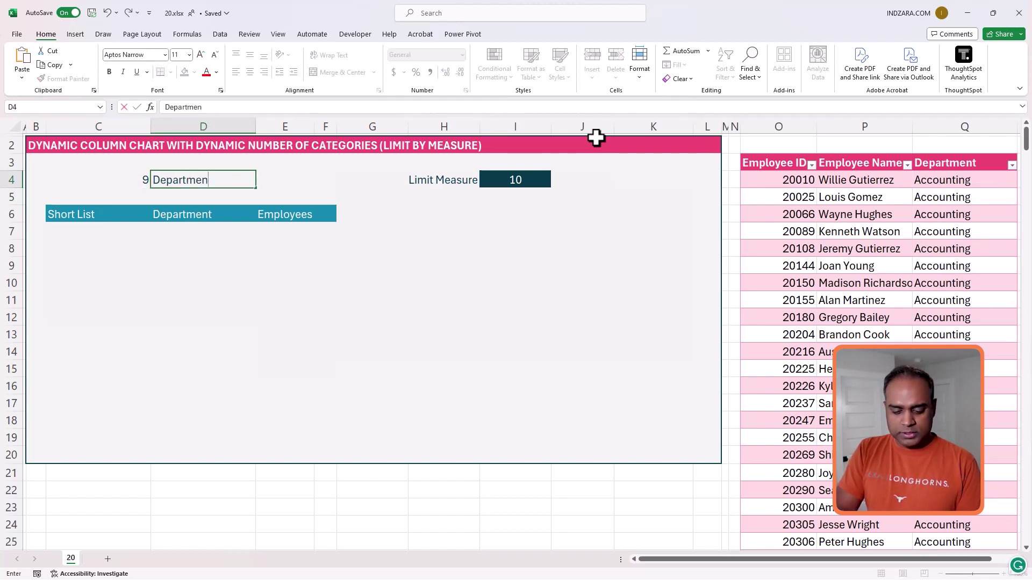
pyautogui.press('Return')
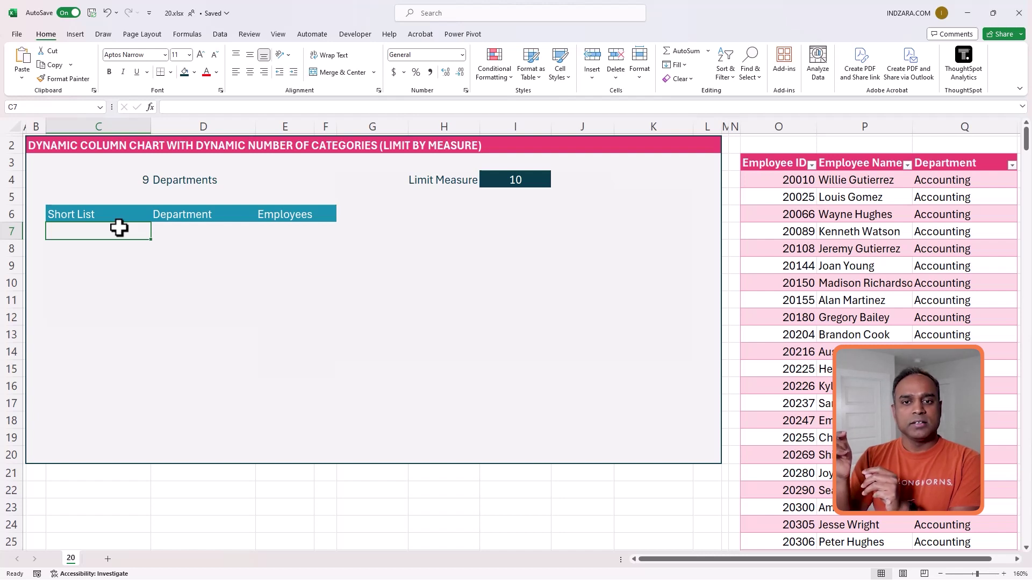
# - Start a LET formula in C7 under Short List and enlarge the formula editing area to fit several lines
pyautogui.click(500, 180)
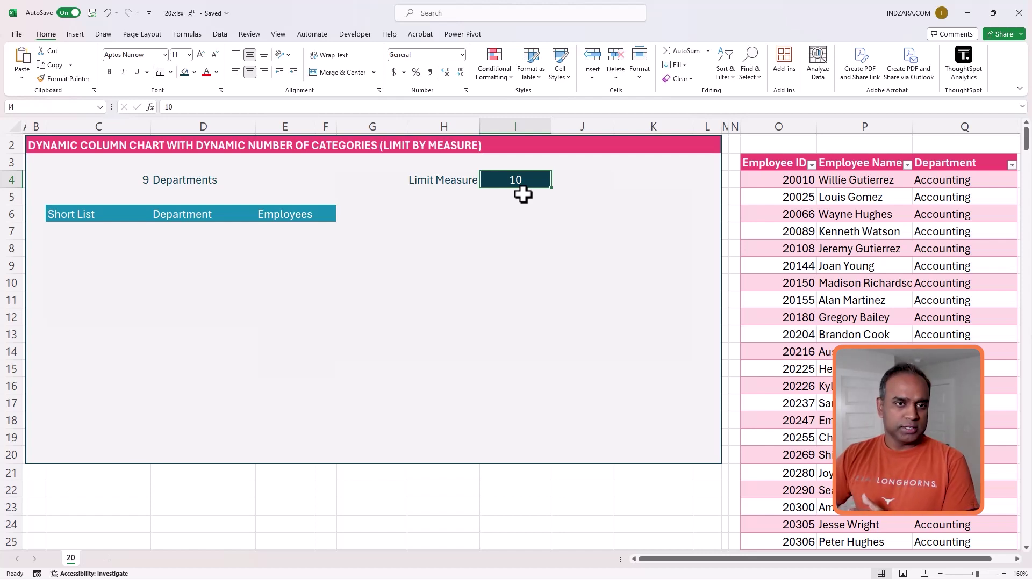
pyautogui.click(135, 235)
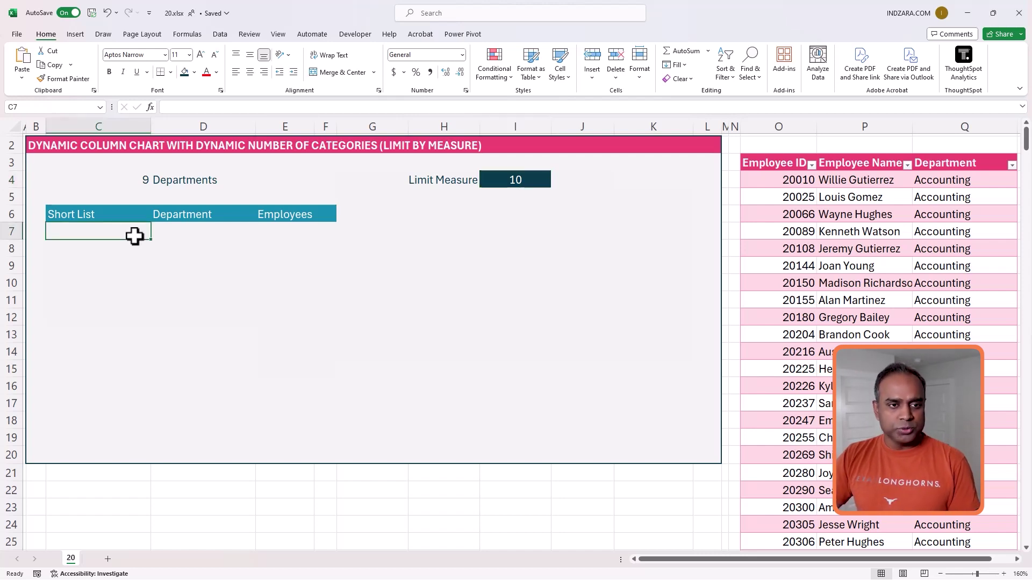
pyautogui.write('=LE')
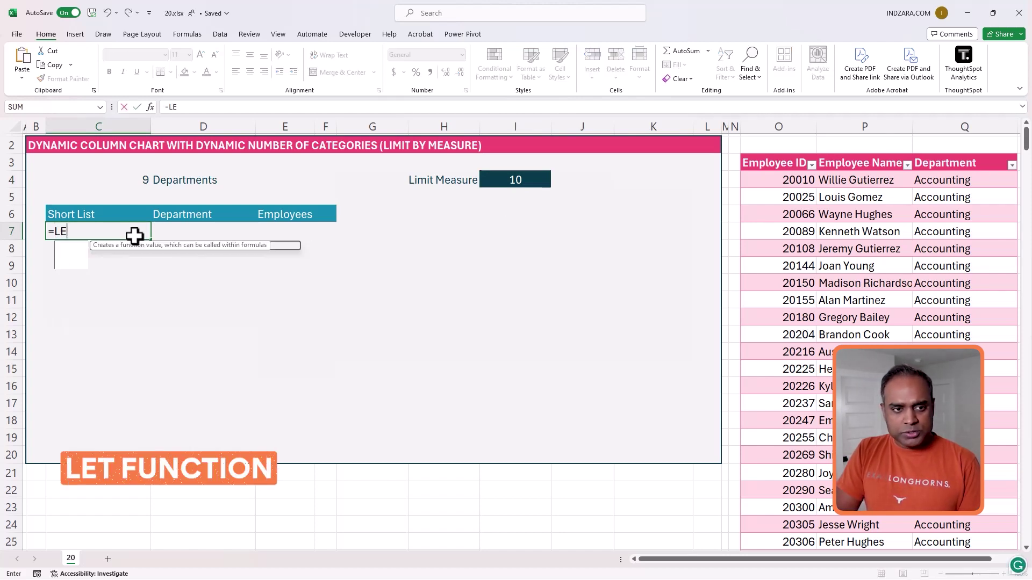
pyautogui.write('T(')
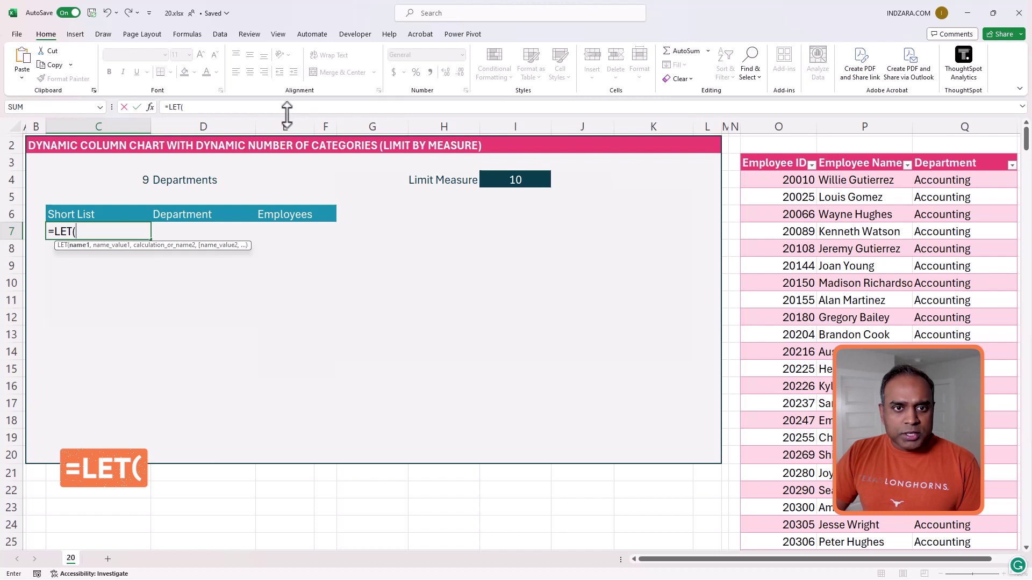
pyautogui.moveTo(283, 114); pyautogui.dragTo(285, 228)
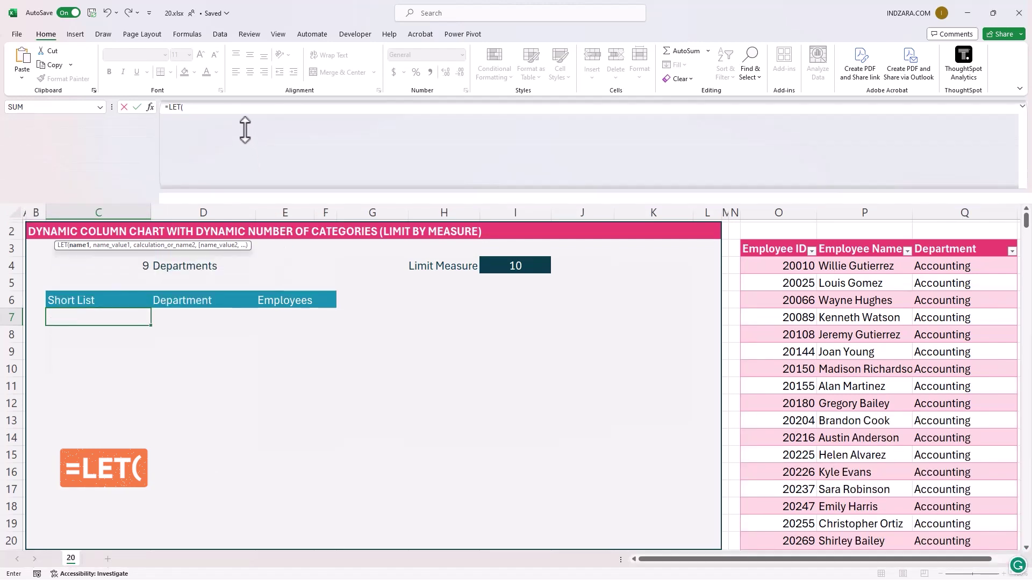
pyautogui.click(243, 125)
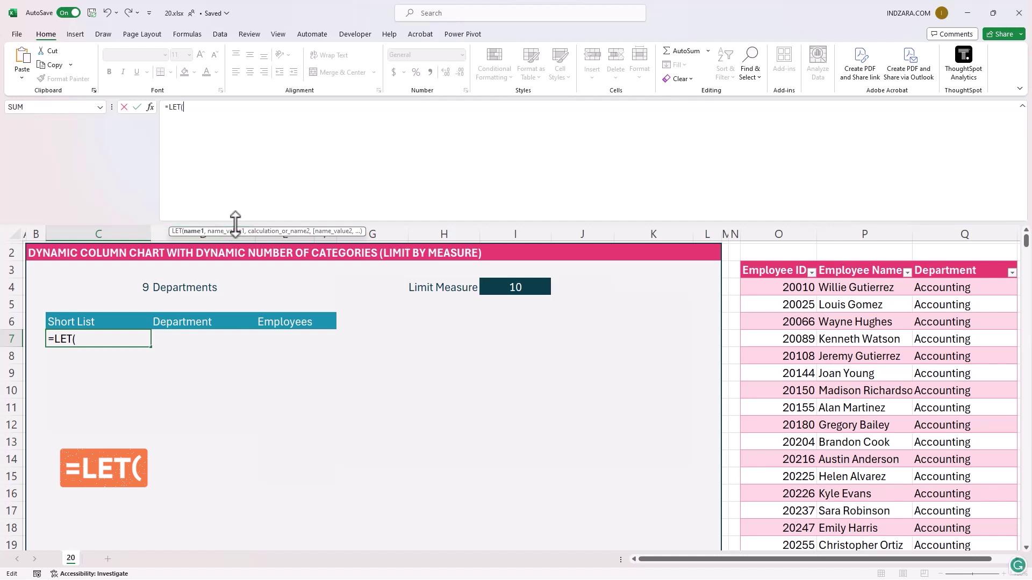
pyautogui.moveTo(235, 224); pyautogui.dragTo(239, 189)
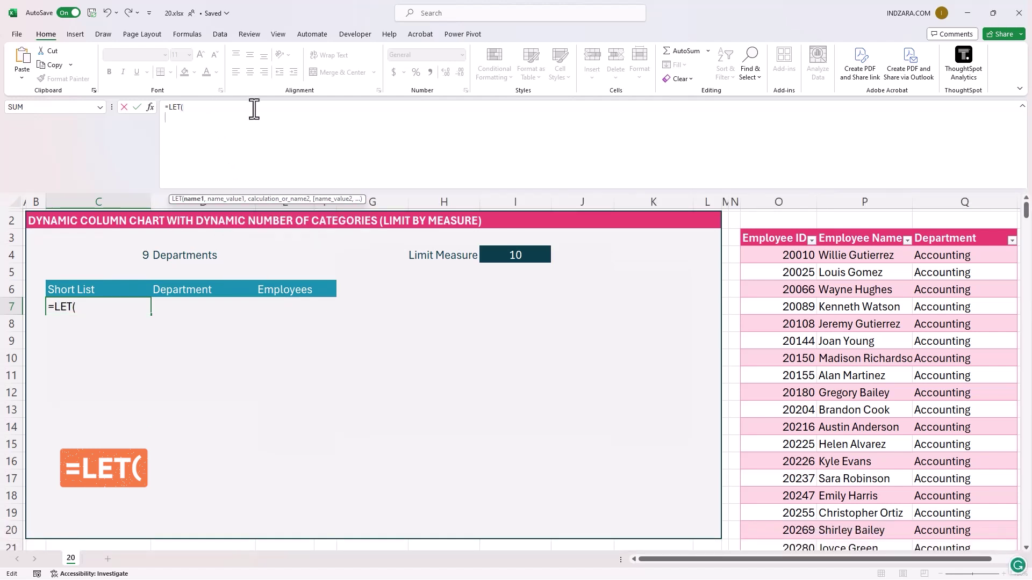
# - Define the first LET variable, Departments, on its own line as UNIQUE(Data[Department])
pyautogui.write('De')
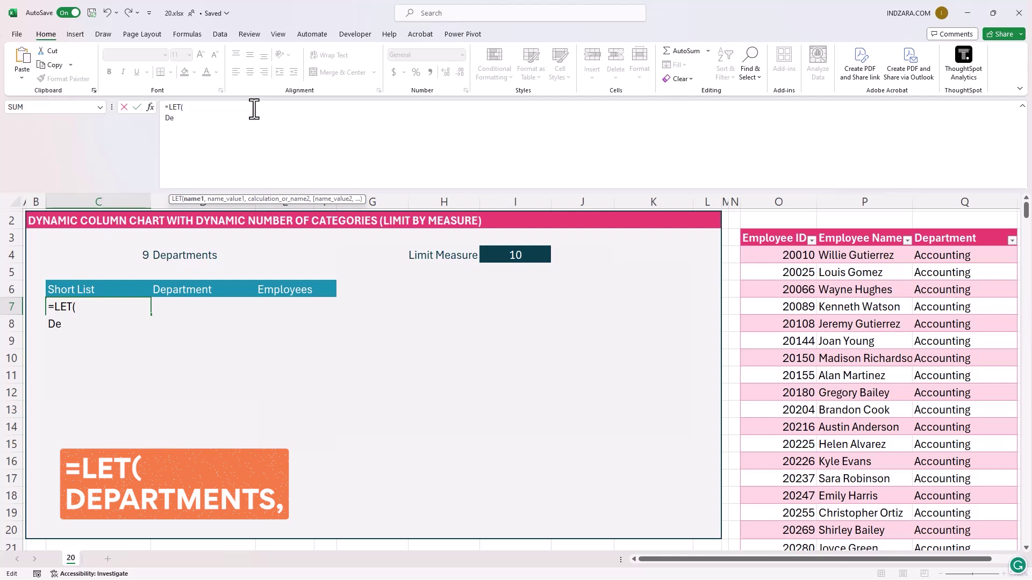
pyautogui.write('partments, ')
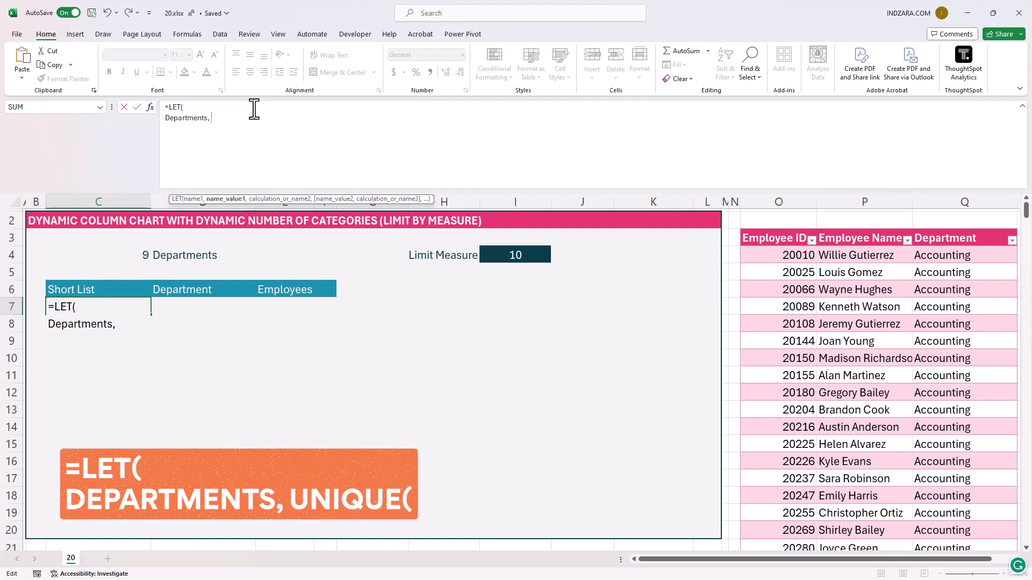
pyautogui.write('UNIQUE(')
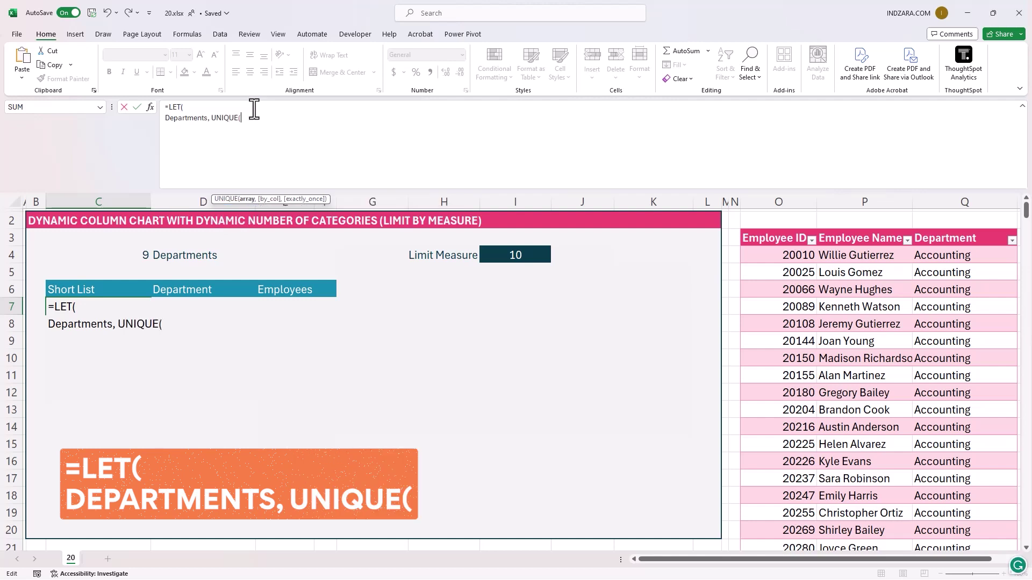
pyautogui.write('Data[')
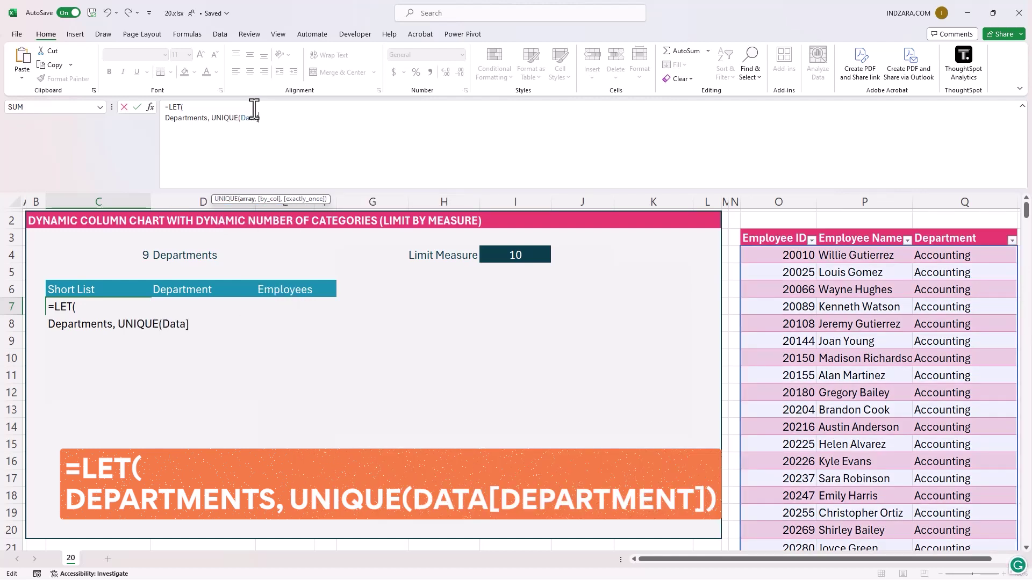
pyautogui.write('Department')
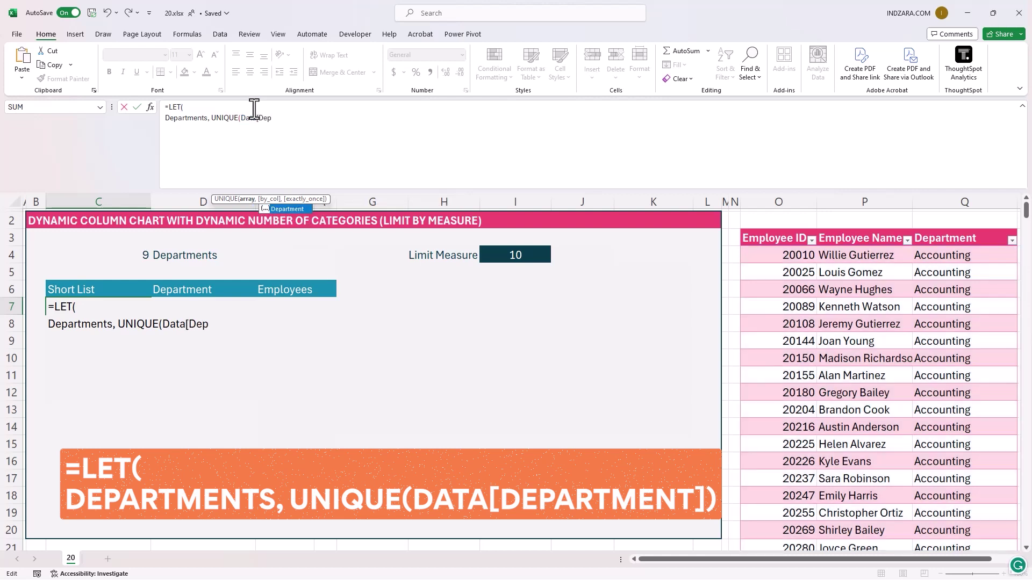
pyautogui.write('])')
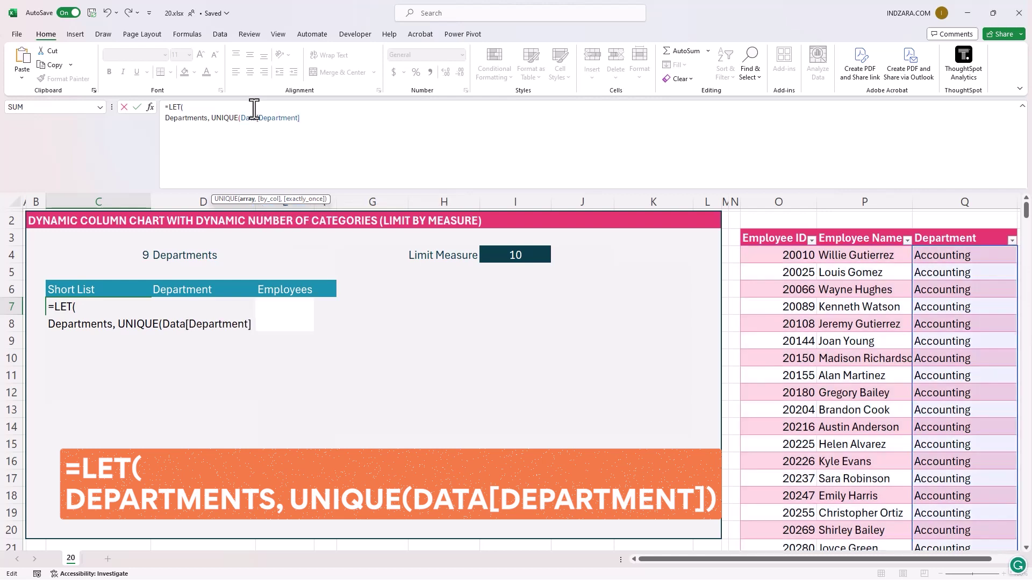
pyautogui.write(',')
# - Add a second LET variable, Counts, on its own line as COUNTIF(Data[Department],Departments)
pyautogui.hotkey('alt', 'Return')
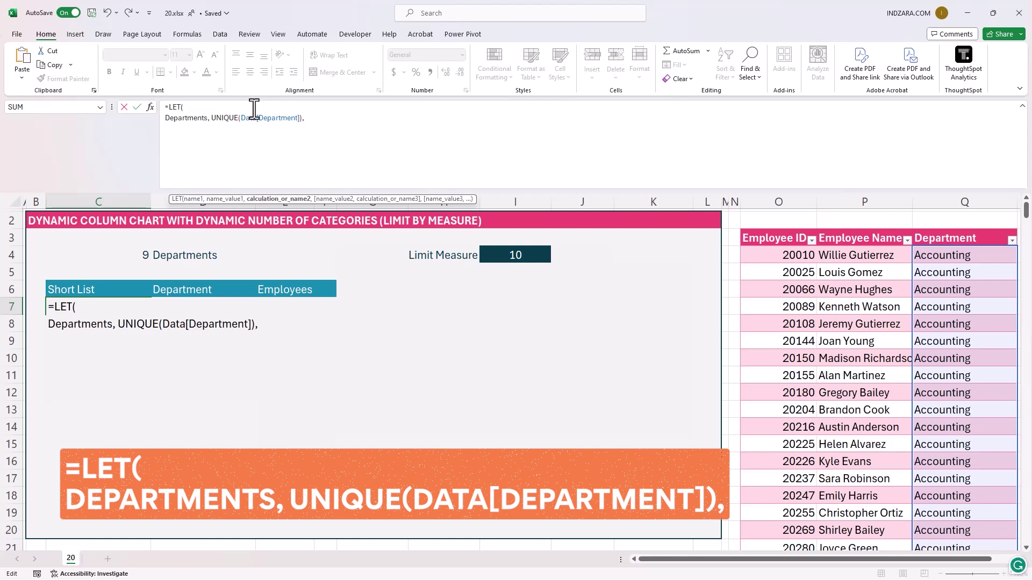
pyautogui.write('Counts,')
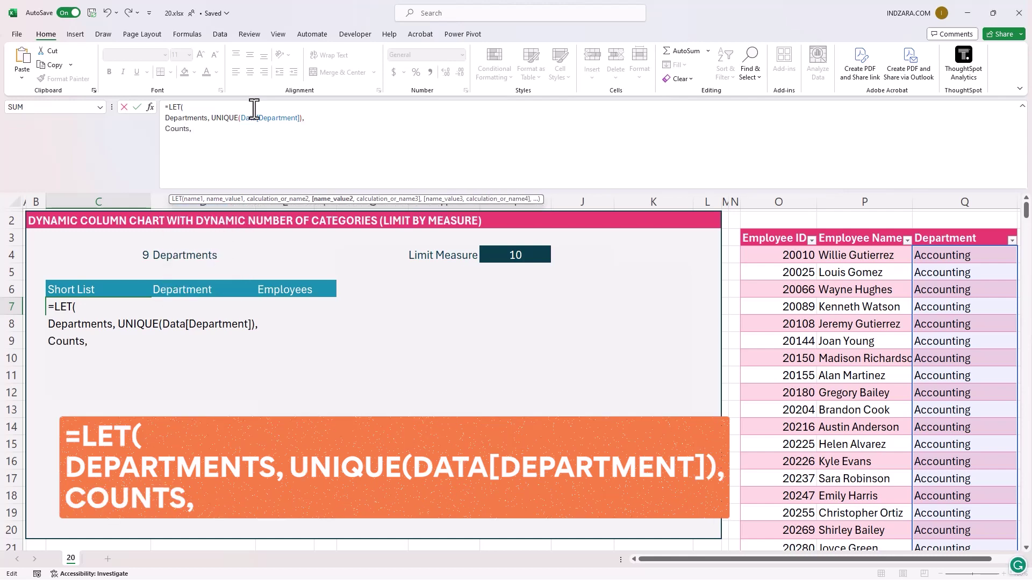
pyautogui.write(' COUNTIF(')
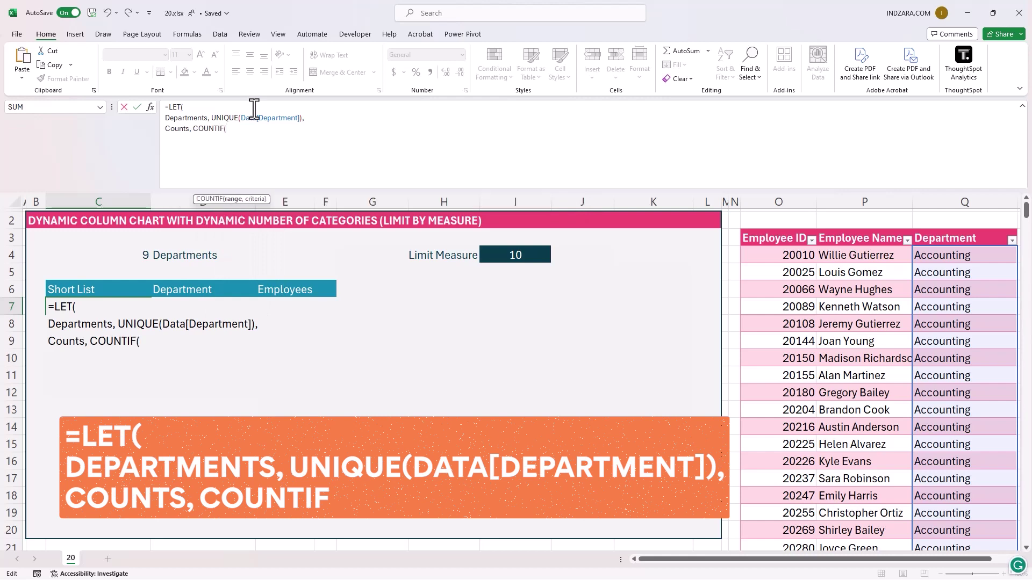
pyautogui.write('Data[Depa')
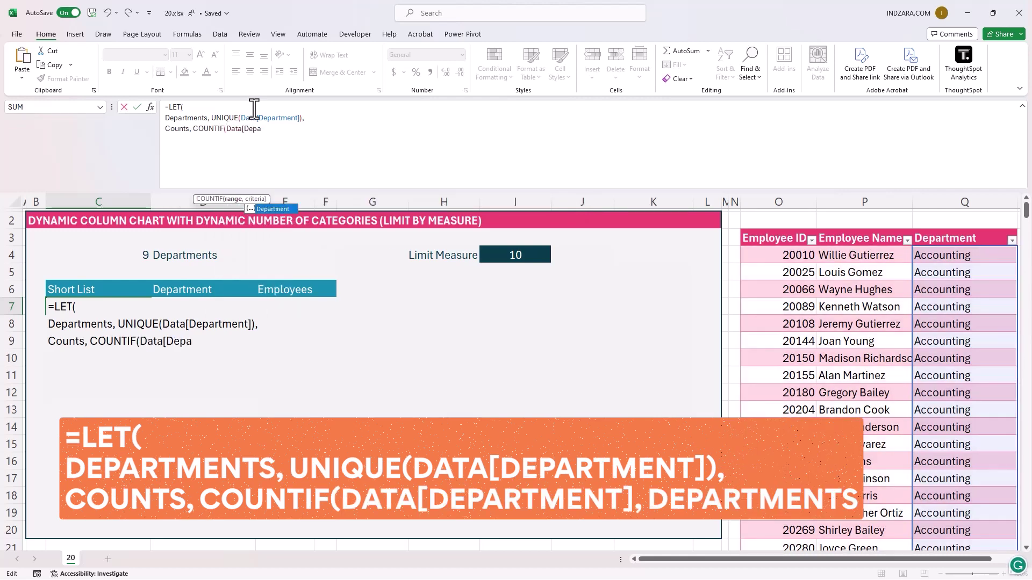
pyautogui.press('Tab')
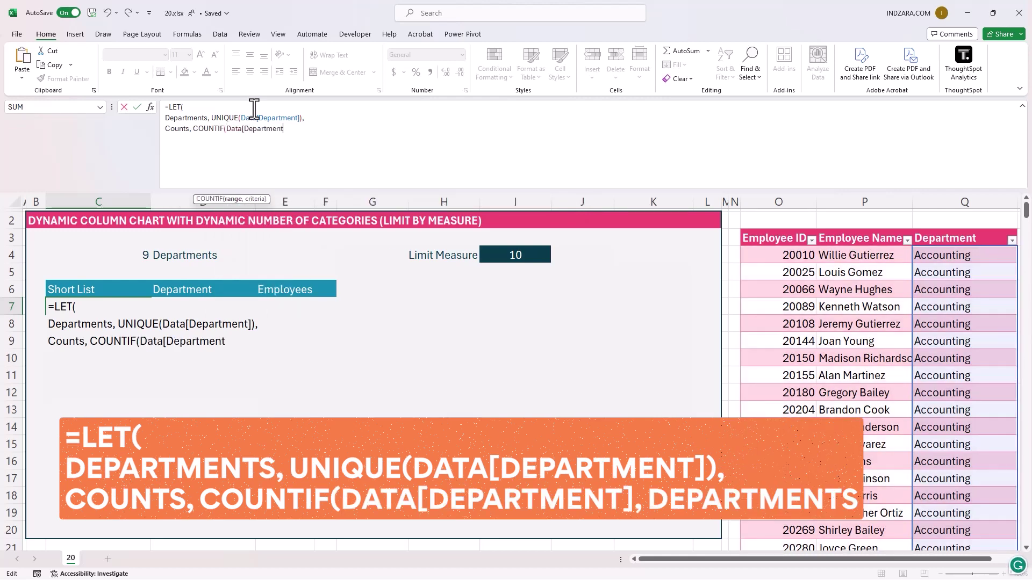
pyautogui.write('],')
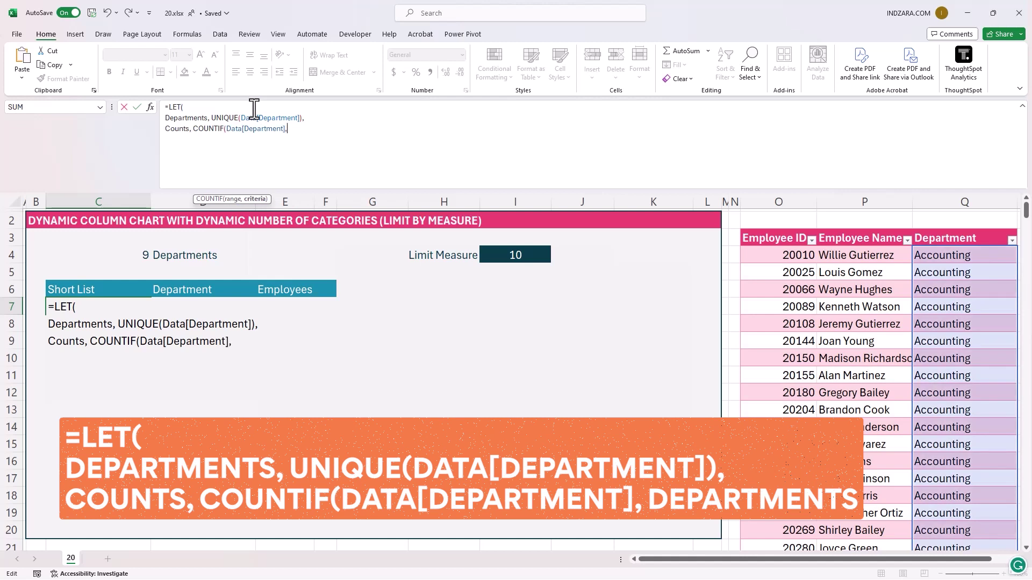
pyautogui.write('Department')
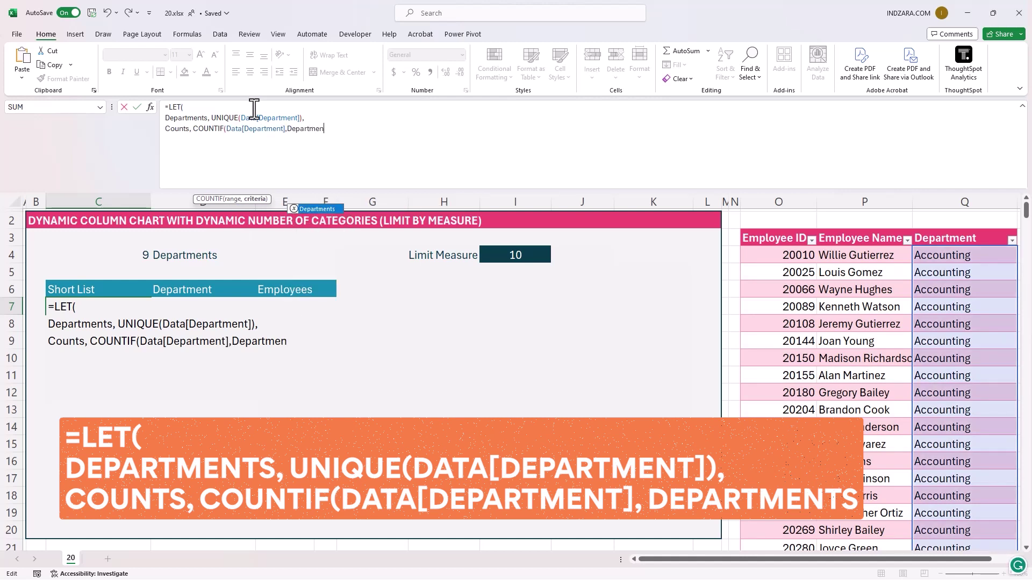
pyautogui.write('s')
pyautogui.write(')')
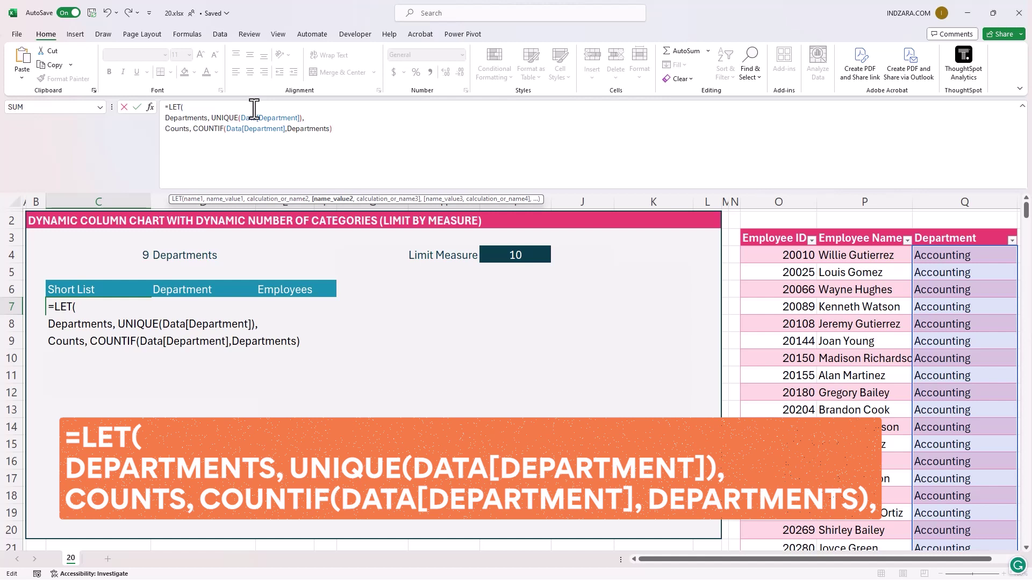
pyautogui.write(',')
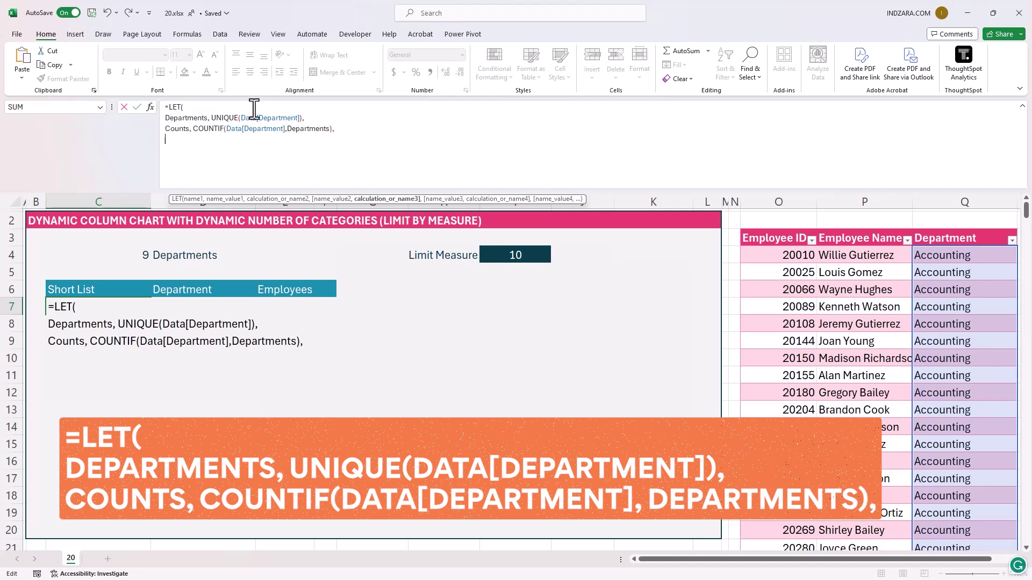
# - Finish the LET formula in C7 with FILTER(Departments, Counts>=I4) as its result and enter it
pyautogui.hotkey('alt', 'Return')
pyautogui.write('F')
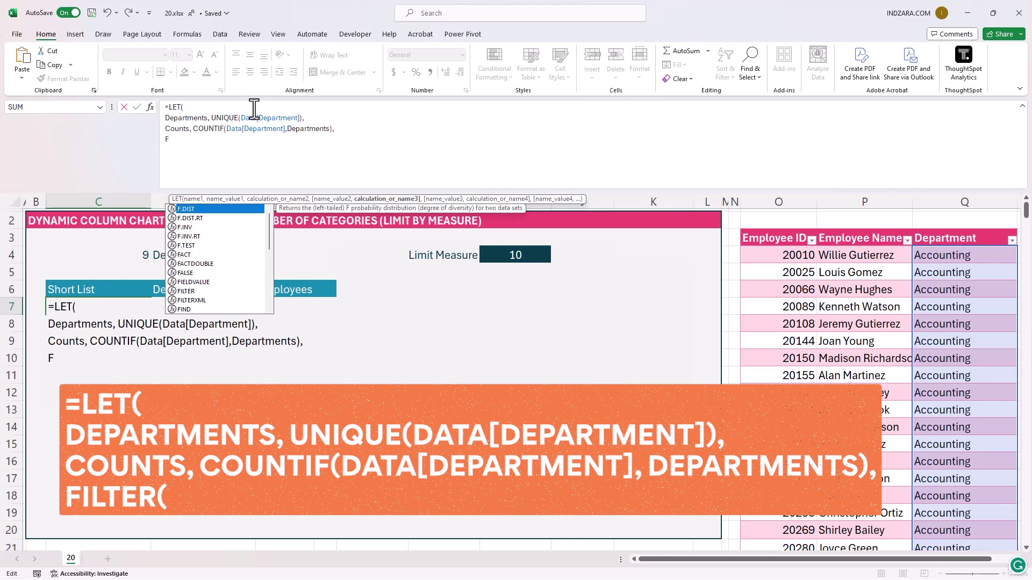
pyautogui.write('ILTER')
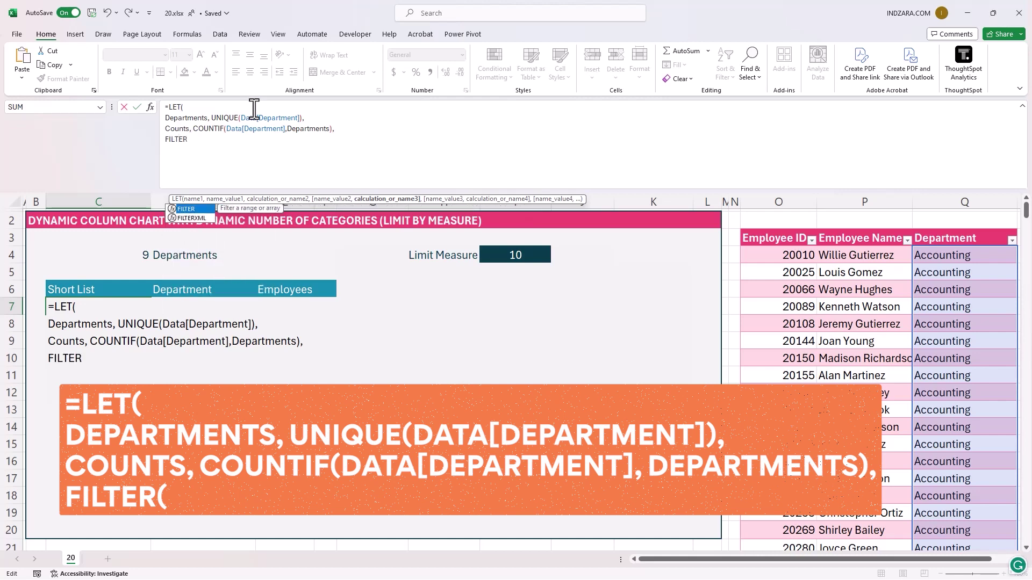
pyautogui.write('(Departments,')
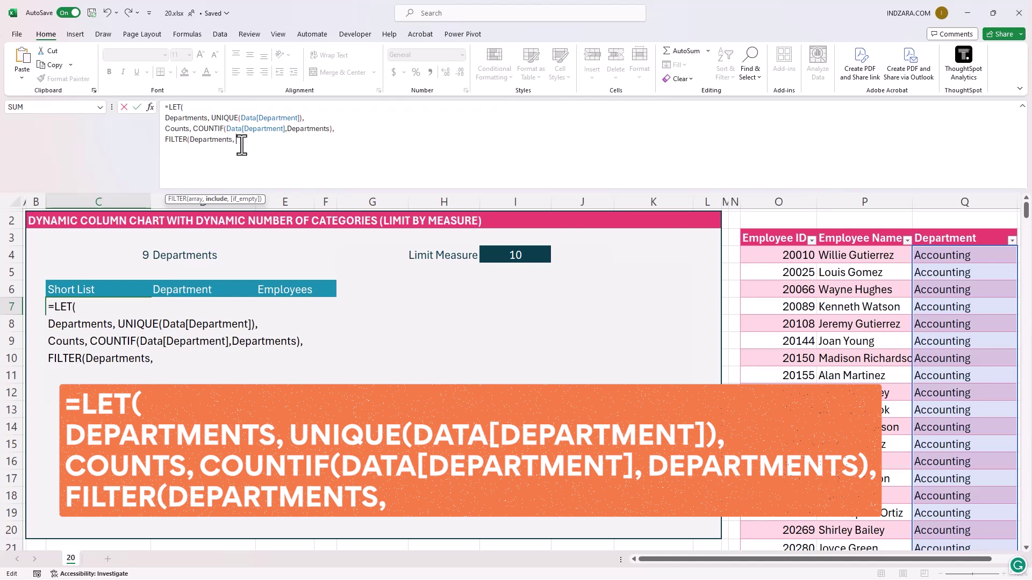
pyautogui.write('Counts')
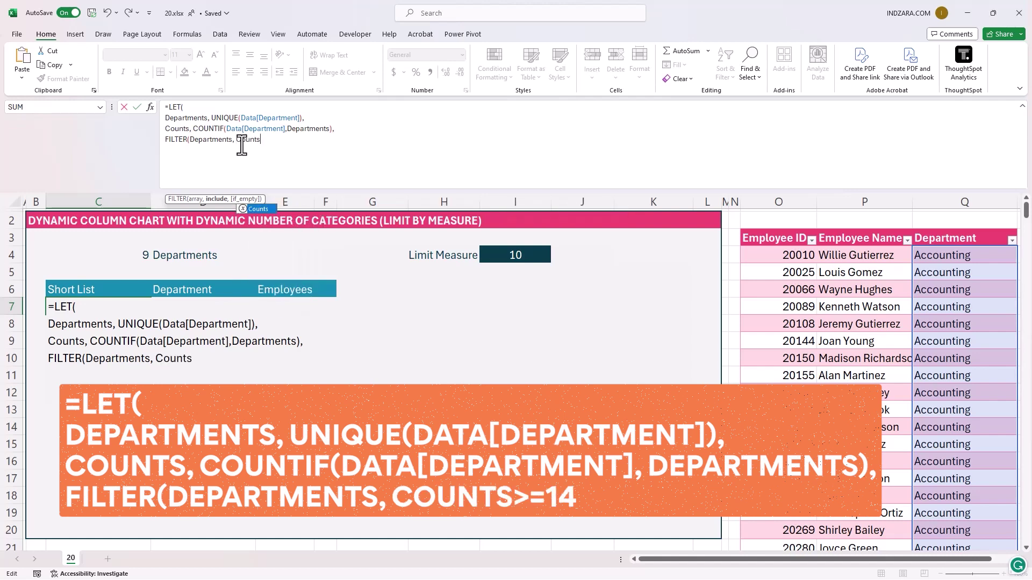
pyautogui.write('>=')
pyautogui.click(541, 256)
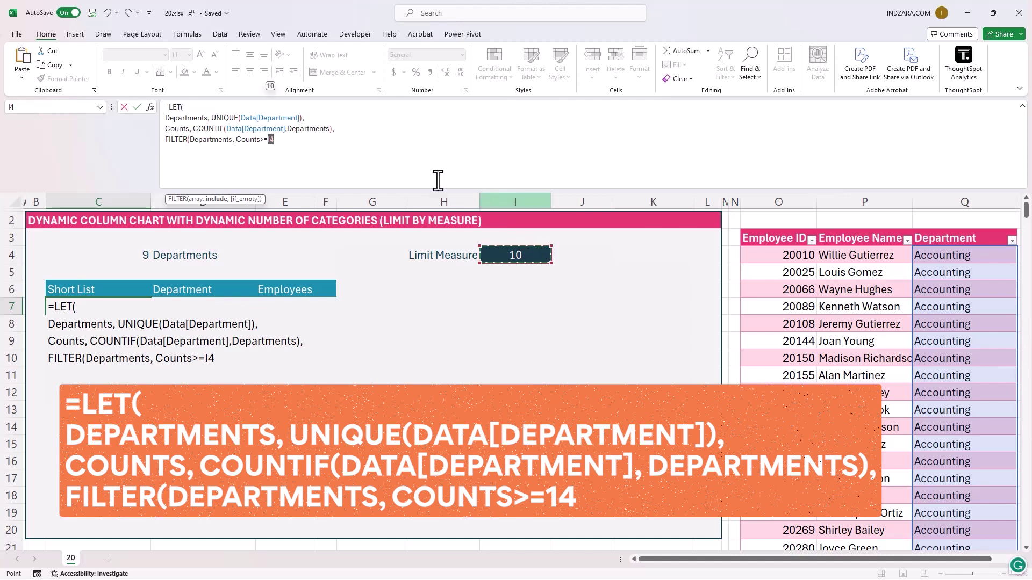
pyautogui.click(345, 148)
pyautogui.write(') ')
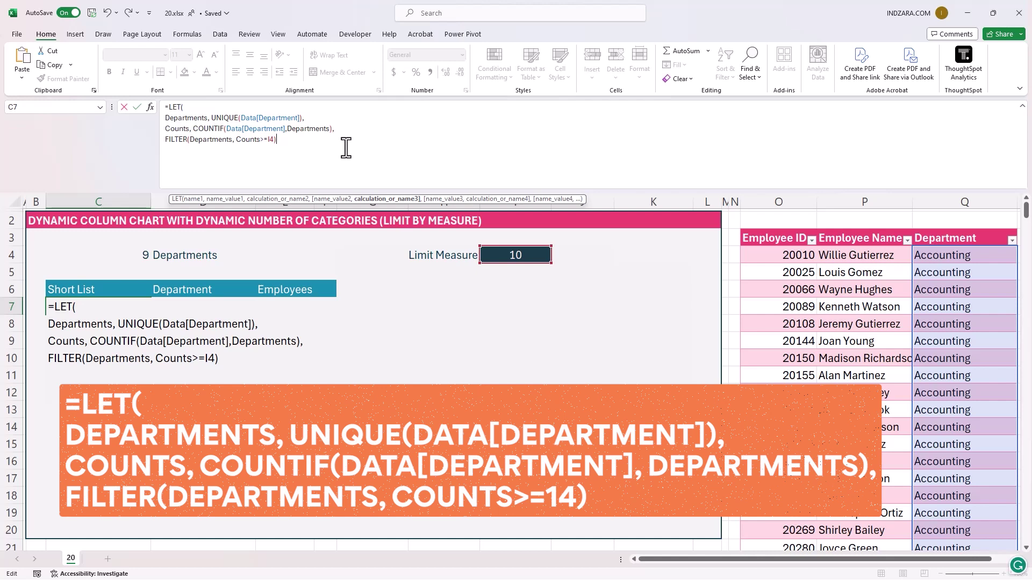
pyautogui.write(')')
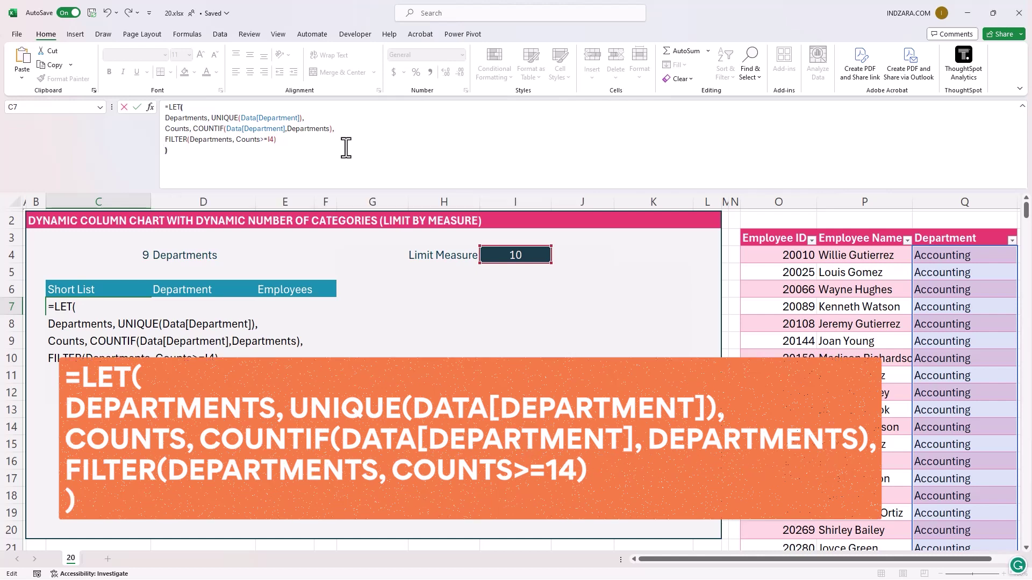
pyautogui.press('Return')
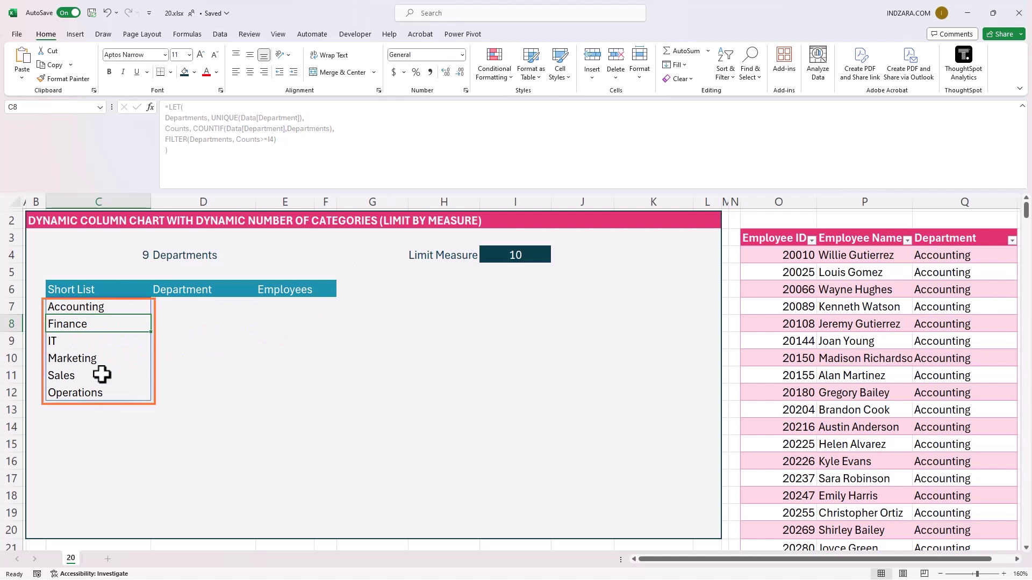
# - Test the short list with a Limit Measure of 0 in I4, and return the limit to 10
pyautogui.click(531, 256)
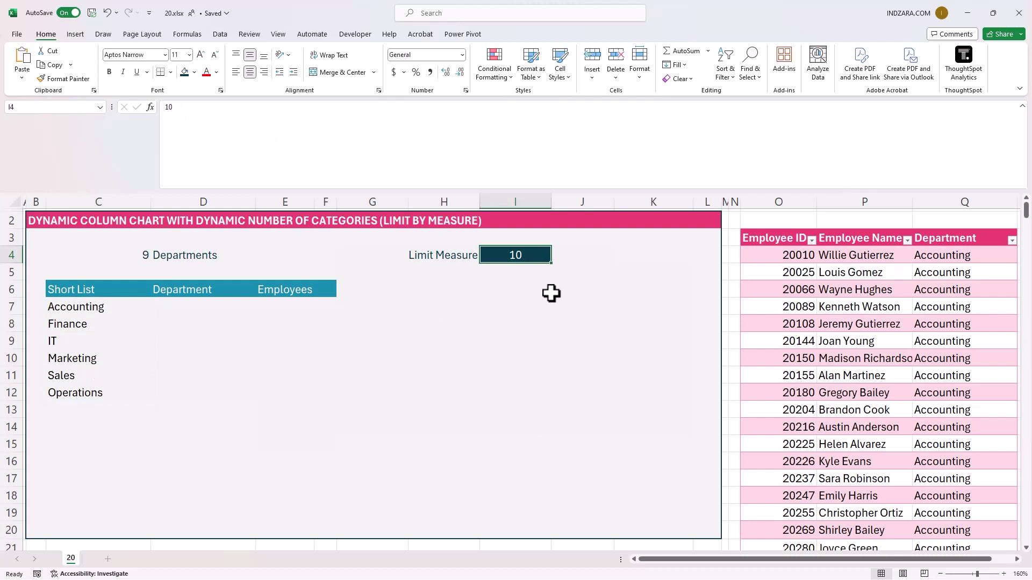
pyautogui.write('0')
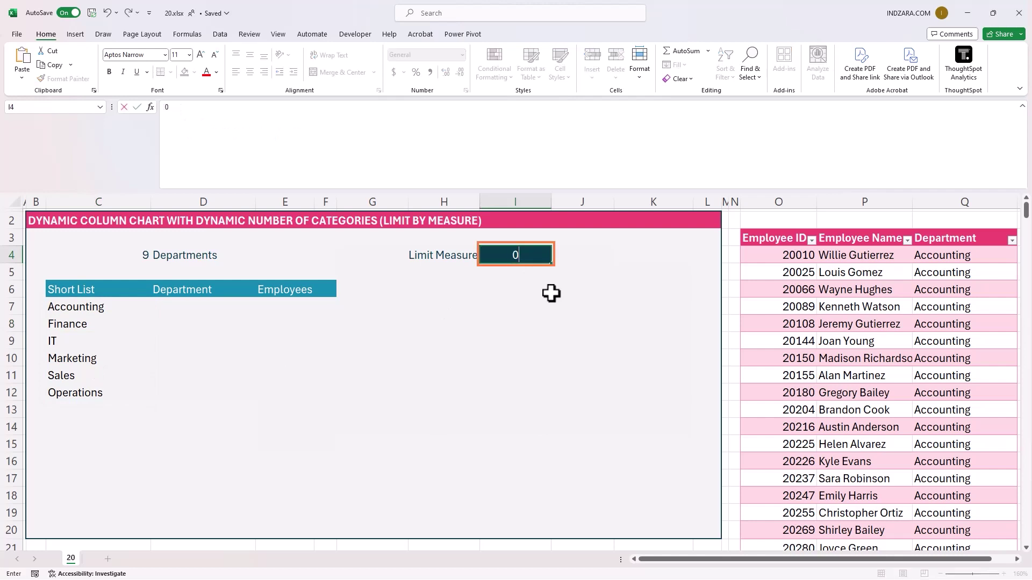
pyautogui.press('Return')
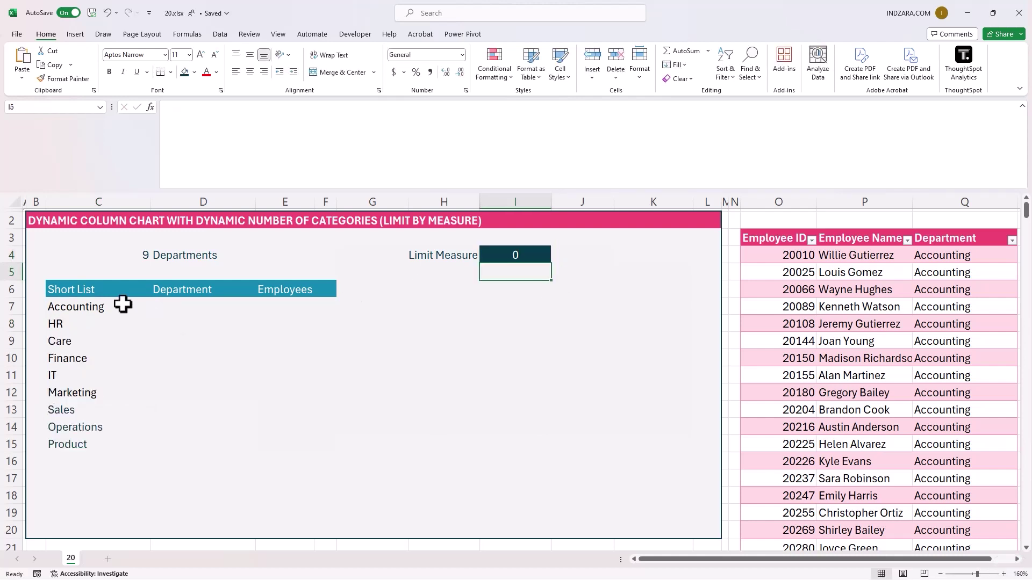
pyautogui.moveTo(102, 306); pyautogui.dragTo(97, 444)
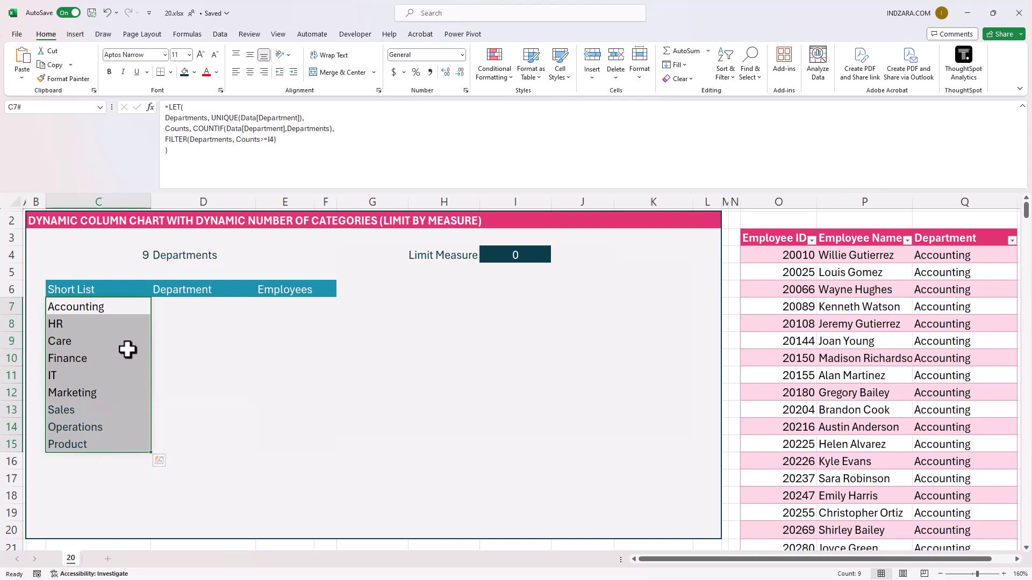
pyautogui.click(530, 256)
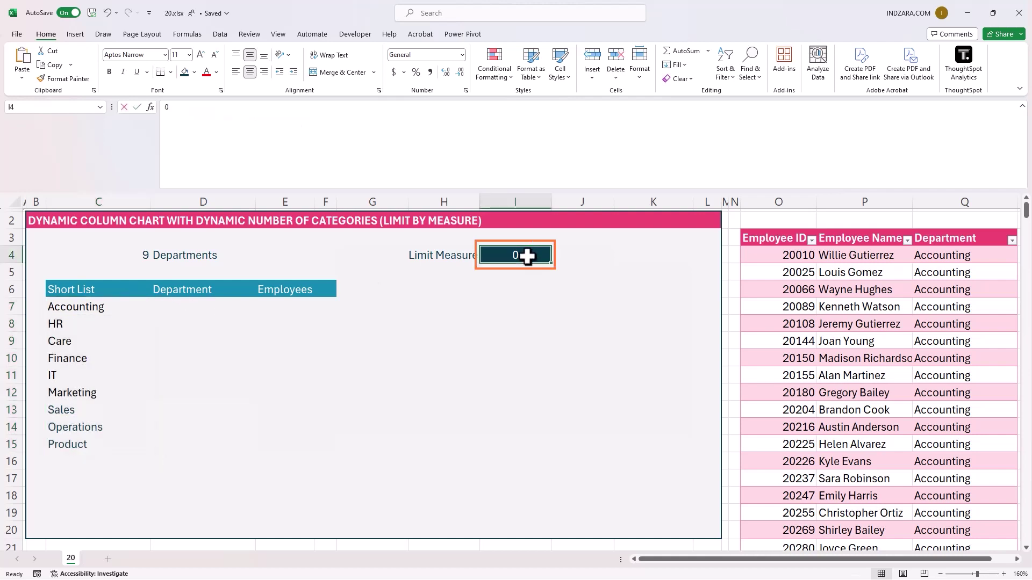
pyautogui.write('10')
pyautogui.press('Return')
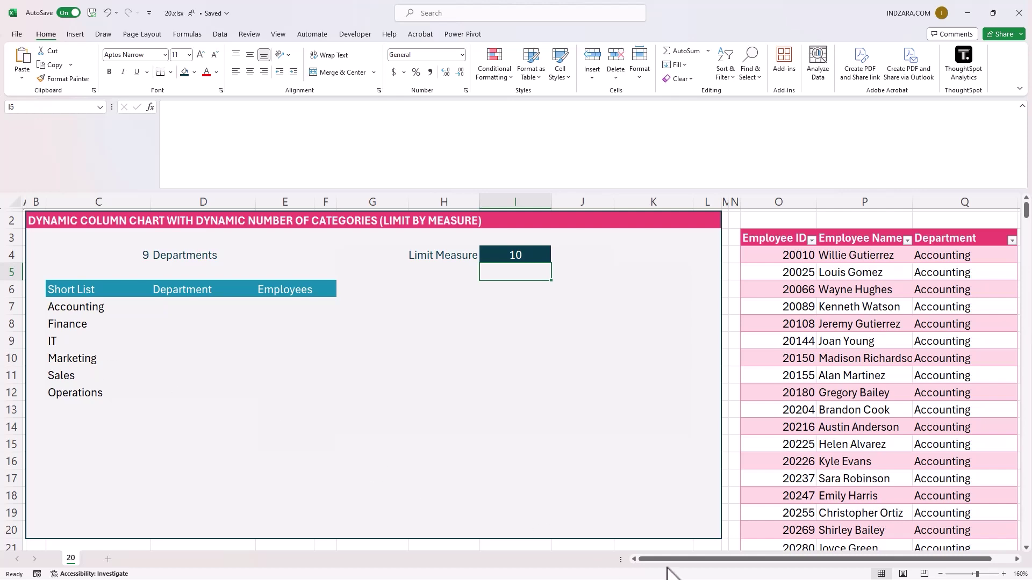
pyautogui.moveTo(675, 563); pyautogui.dragTo(806, 571)
pyautogui.click(973, 254)
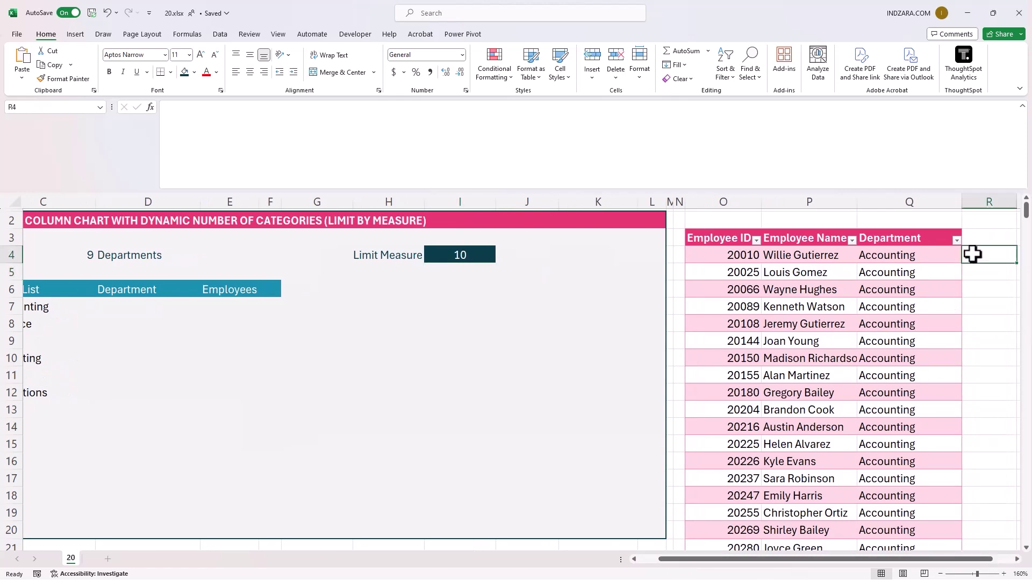
pyautogui.hscroll(3, 973, 254)
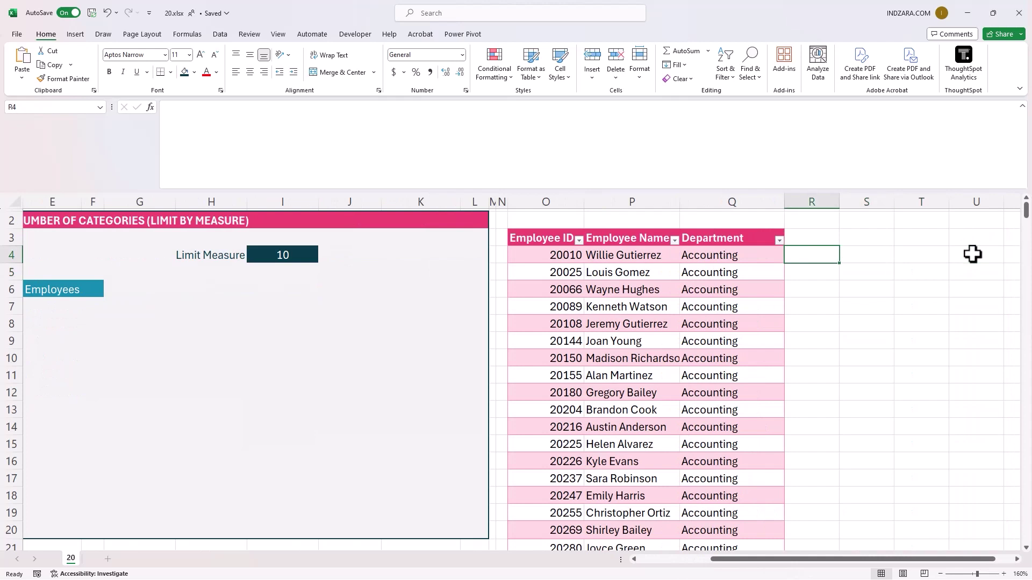
pyautogui.write('=')
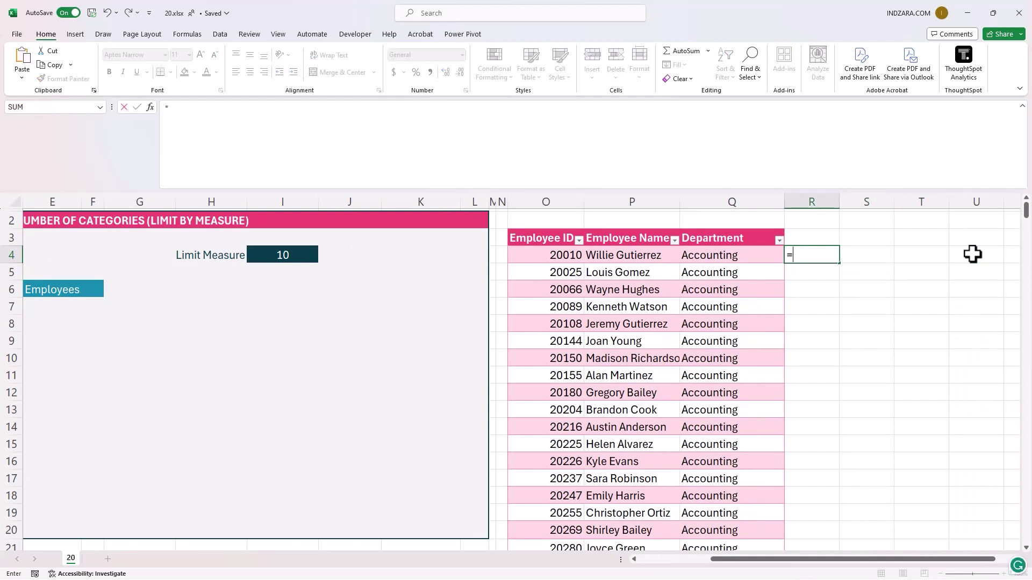
pyautogui.write('match(')
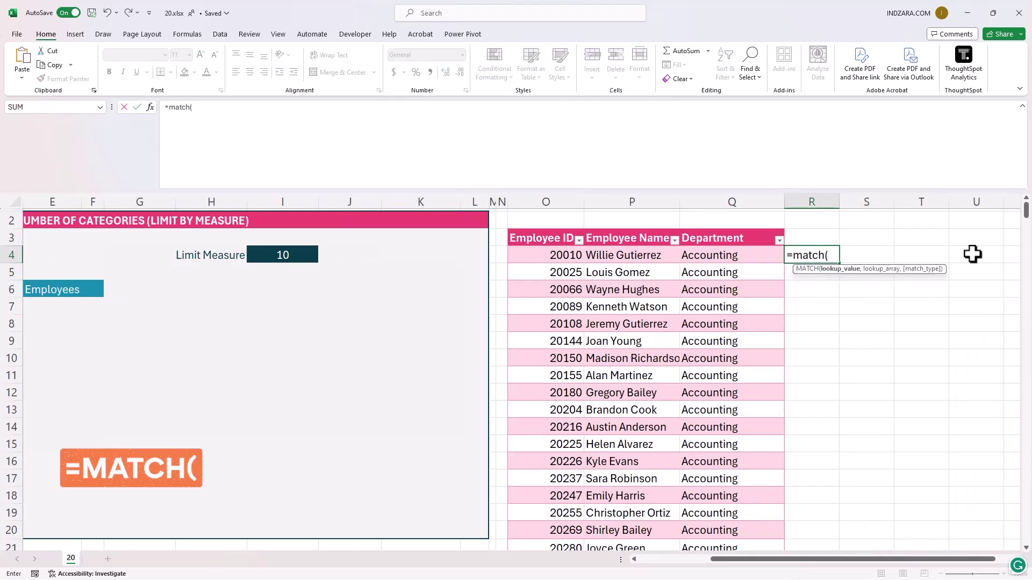
pyautogui.click(764, 258)
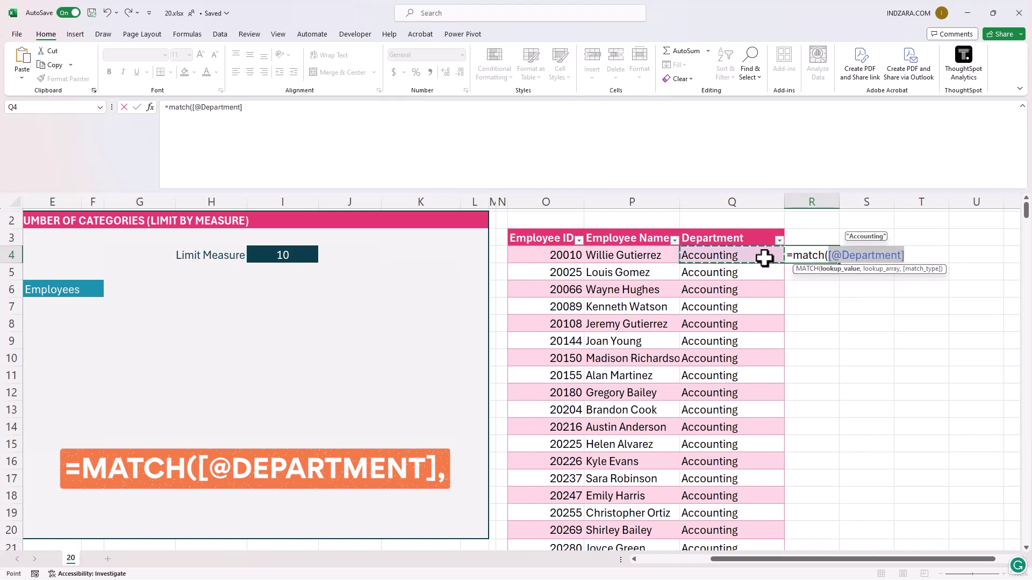
pyautogui.write(',')
# - Complete the MATCH formula with the spilled short list C7# as lookup array and 0 for exact match
pyautogui.click(688, 561)
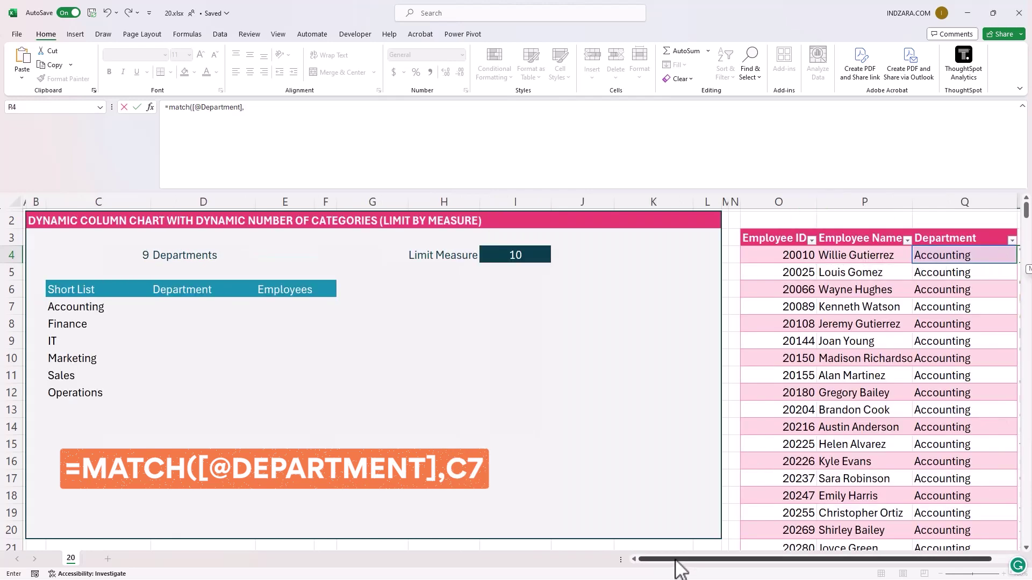
pyautogui.click(78, 307)
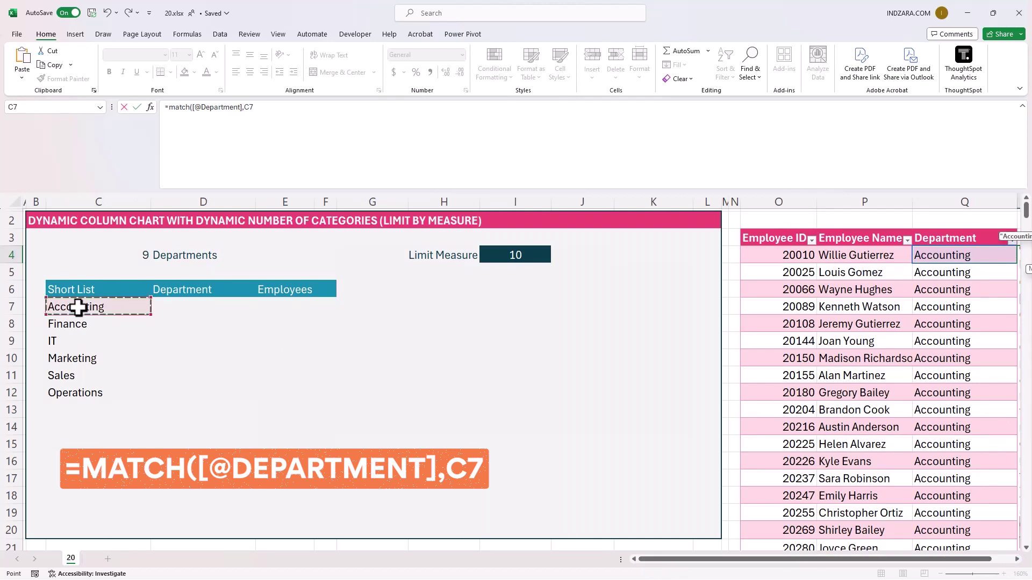
pyautogui.write('#')
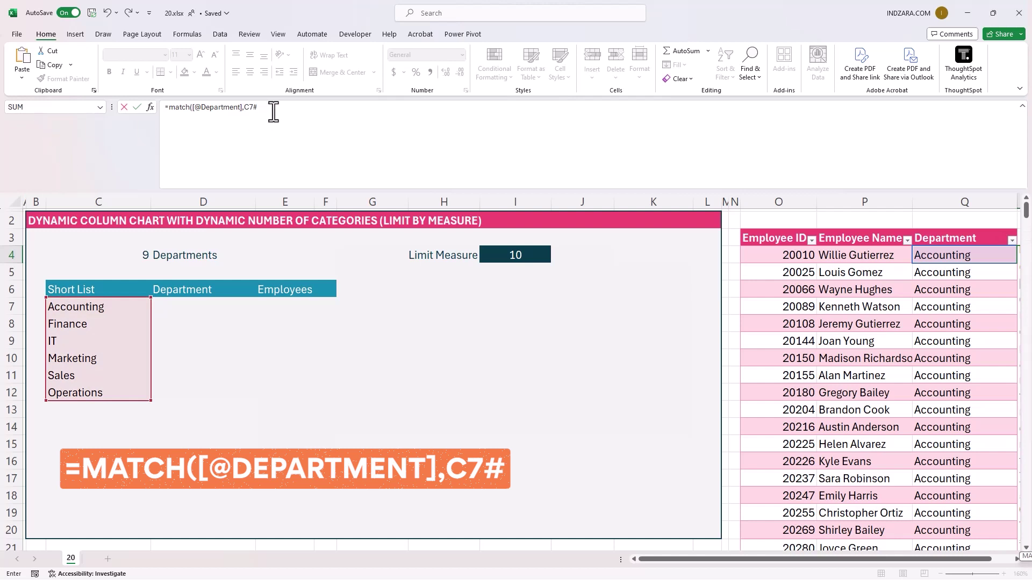
pyautogui.write(',')
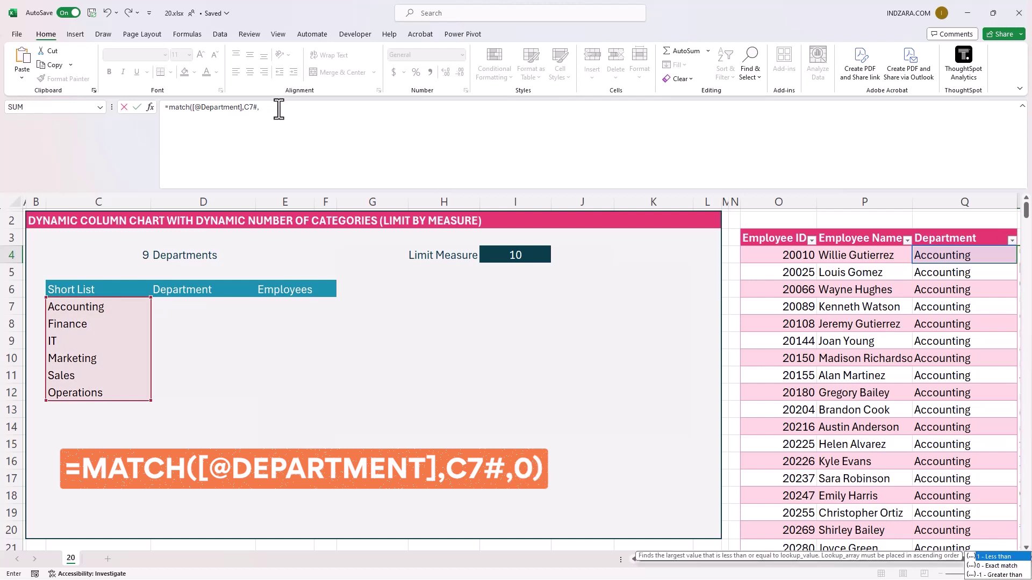
pyautogui.write('0)')
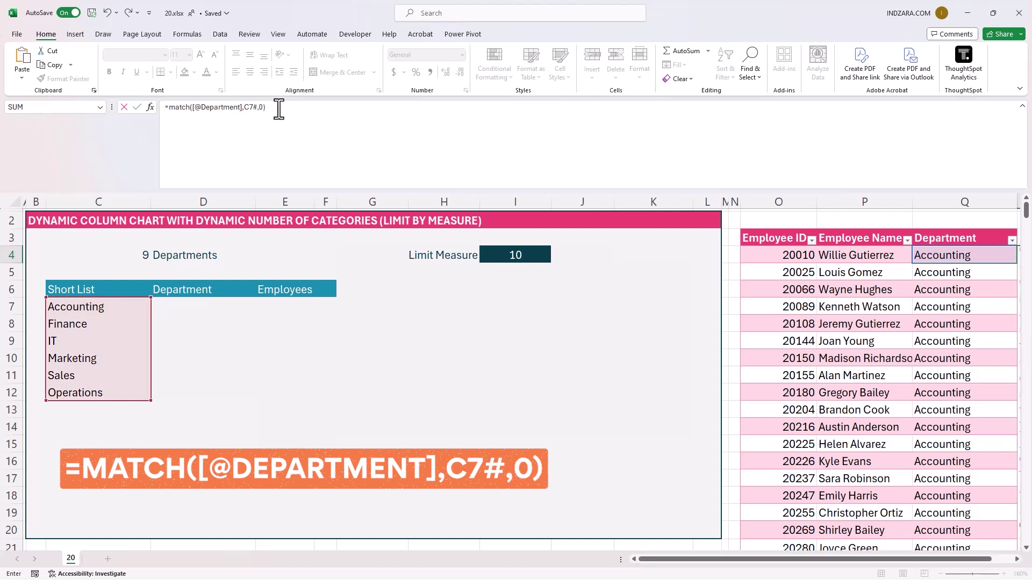
pyautogui.press('Return')
# - Enter the MATCH formula in R4 and make its short list reference absolute as $C$7#
pyautogui.press('Up')
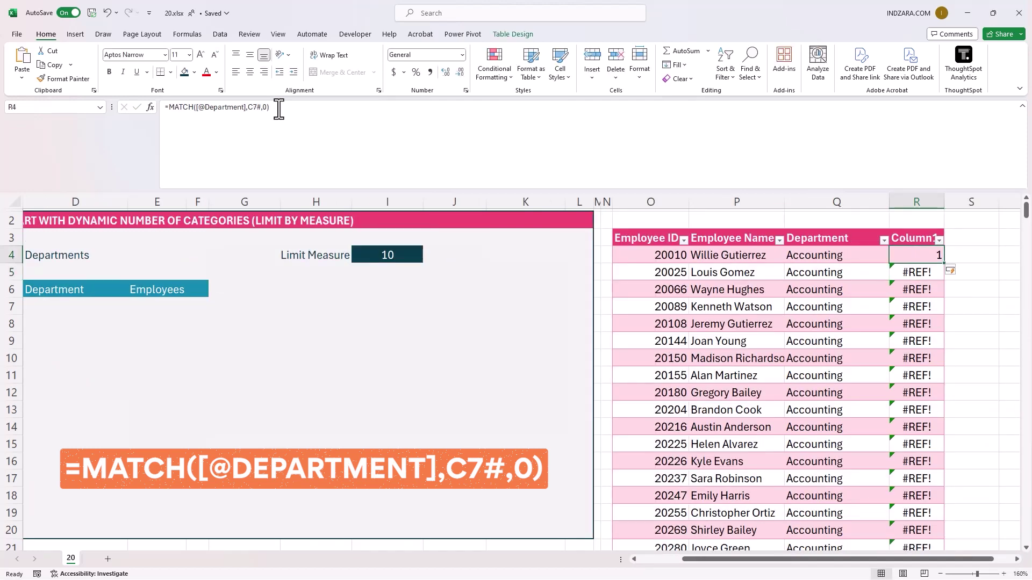
pyautogui.click(252, 107)
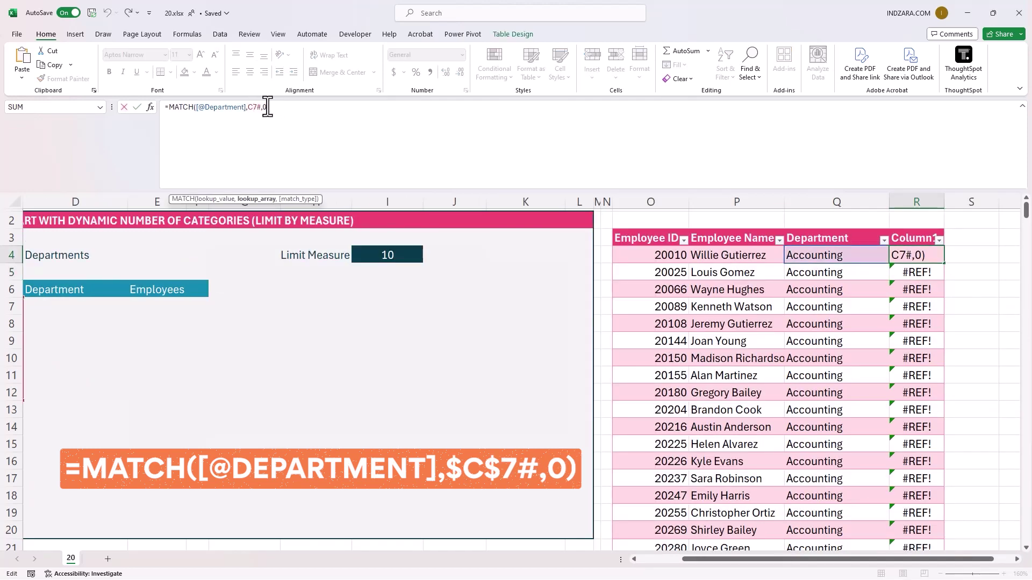
pyautogui.press('F4')
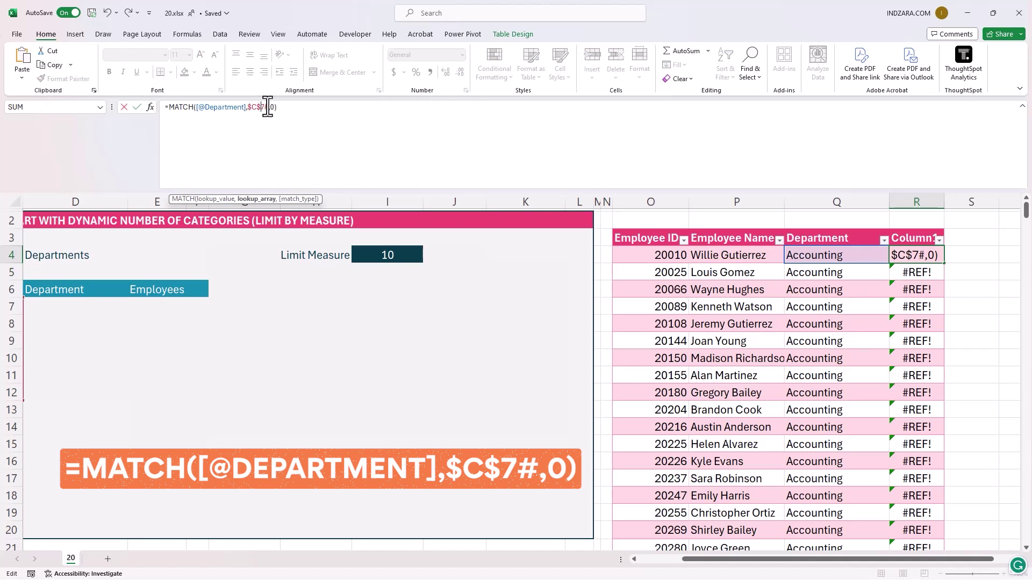
pyautogui.hotkey('ctrl', 'Return')
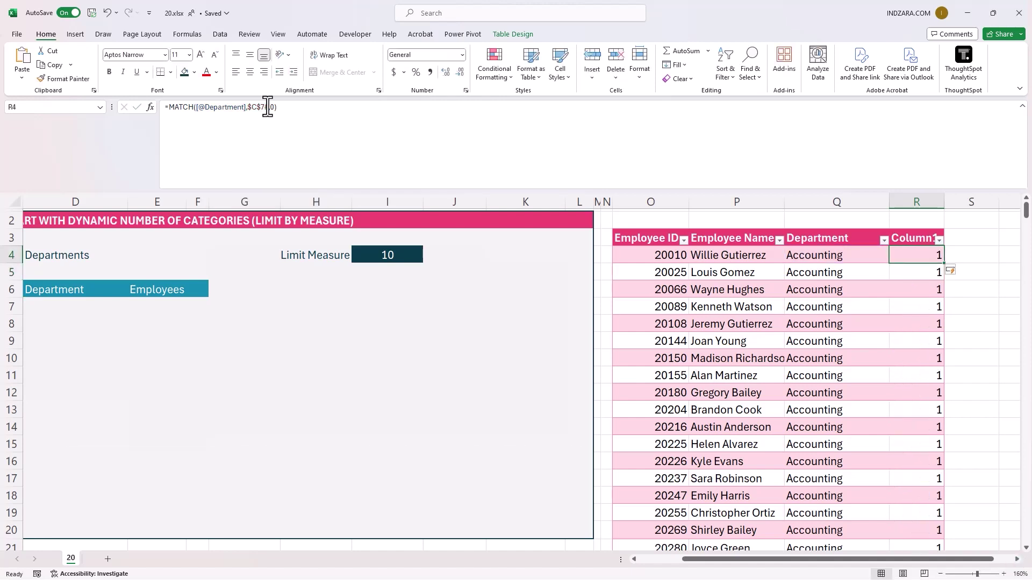
# - Examine the MATCH results down the helper column, comparing the Accounting, HR, Care and Finance rows with the short list
pyautogui.click(849, 275)
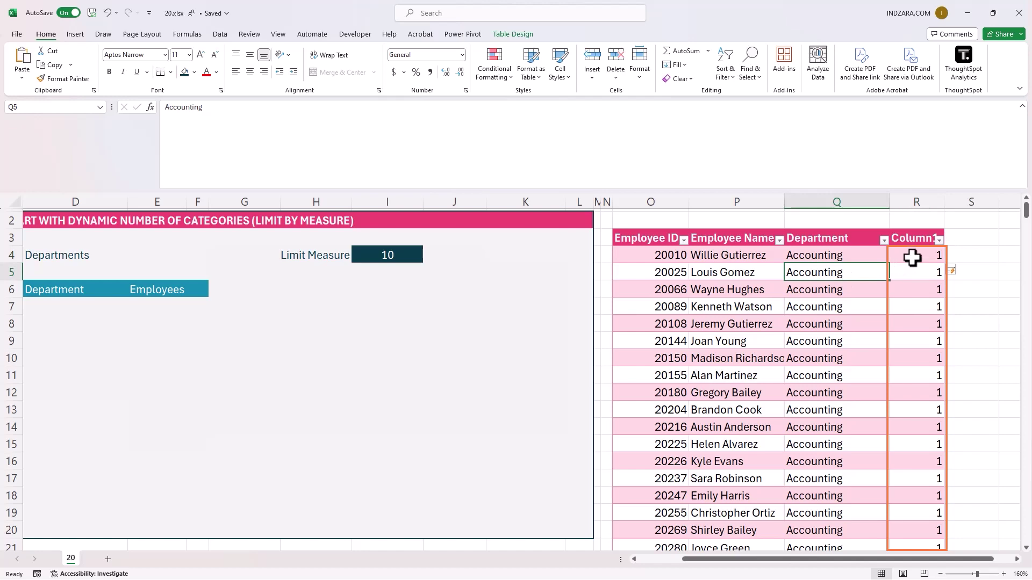
pyautogui.click(912, 258)
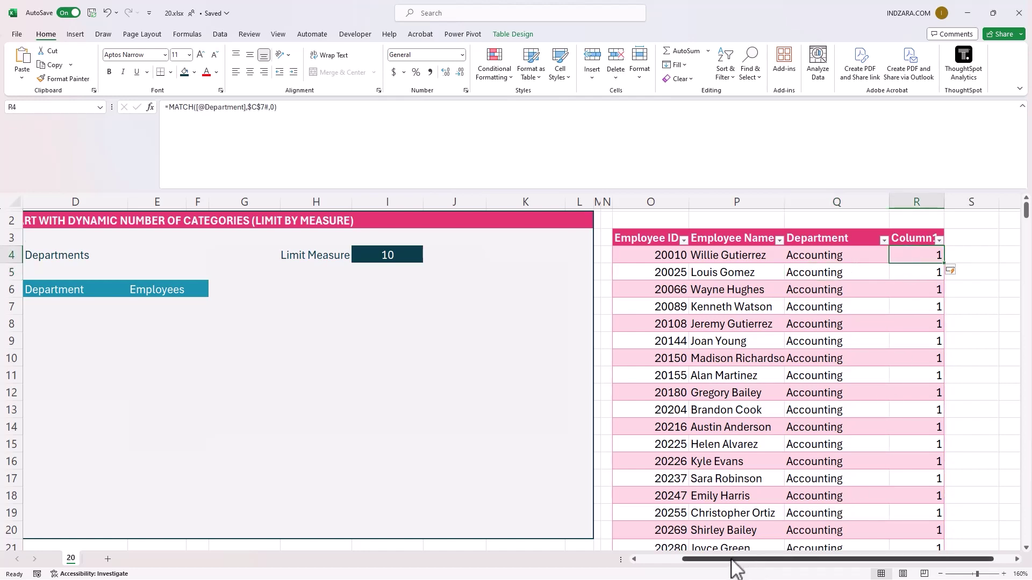
pyautogui.moveTo(733, 567); pyautogui.dragTo(657, 569)
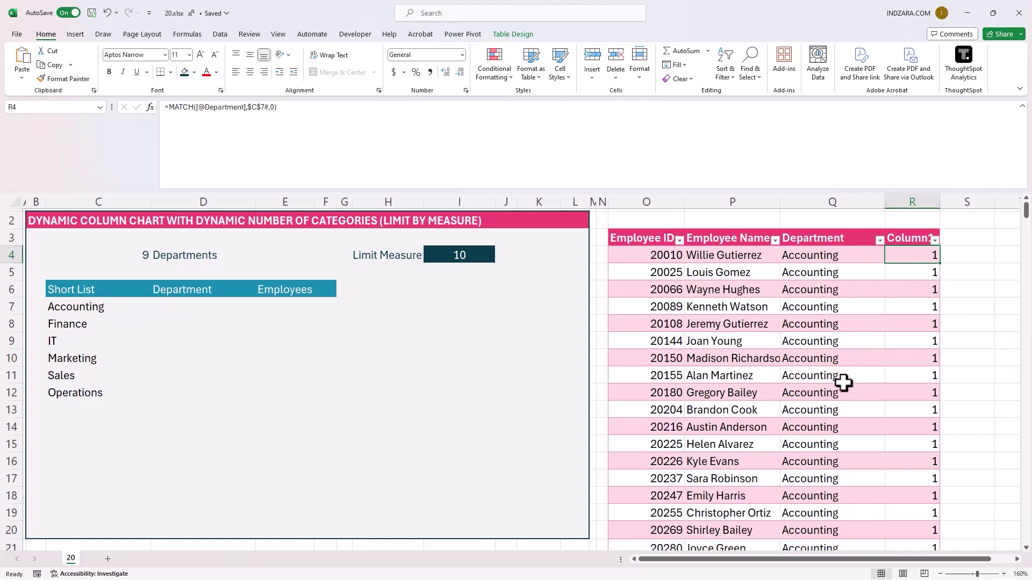
pyautogui.scroll(-12, 846, 385)
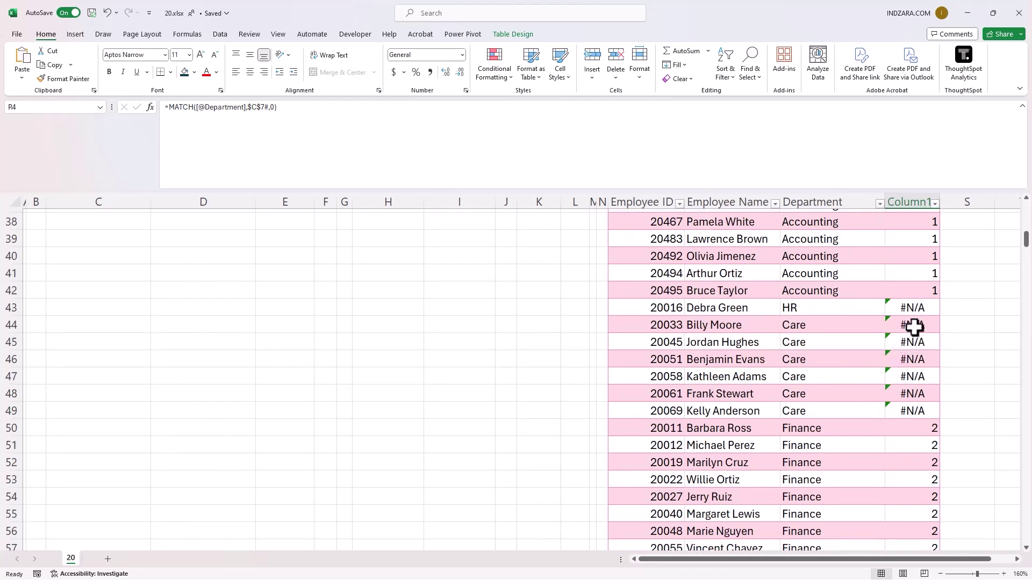
pyautogui.click(917, 307)
pyautogui.click(920, 326)
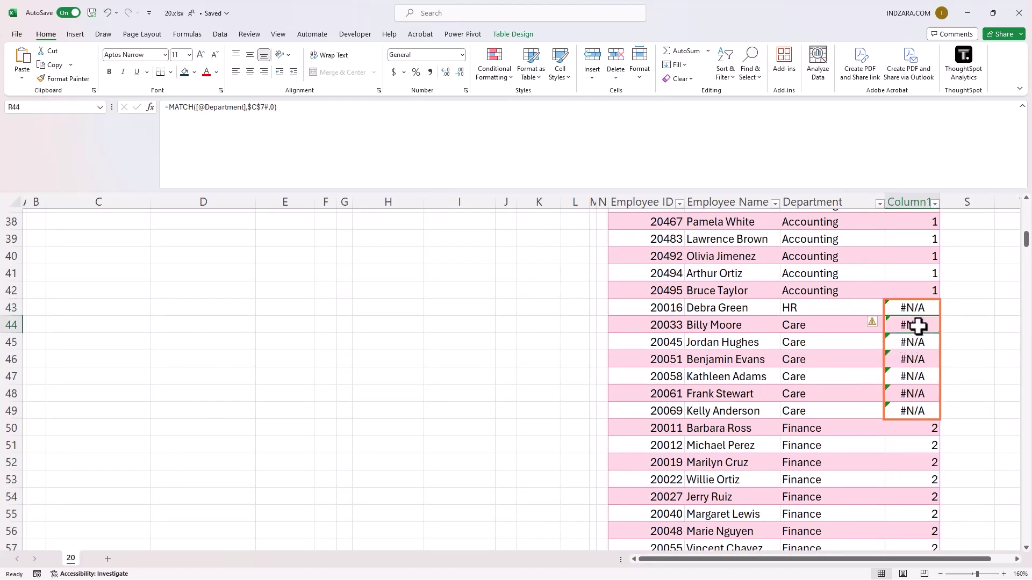
pyautogui.click(919, 449)
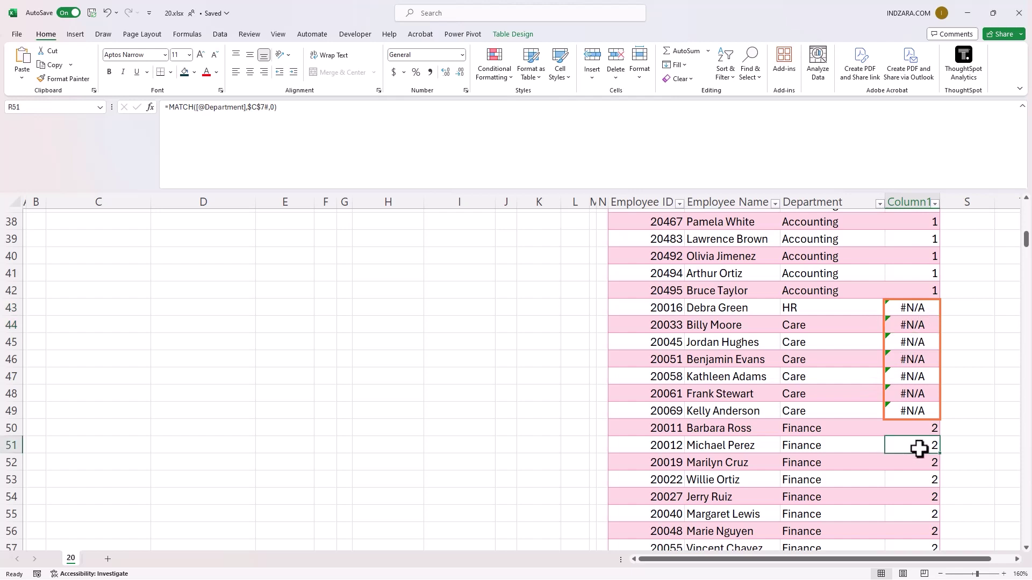
pyautogui.click(901, 306)
pyautogui.hotkey('ctrl', 'Up')
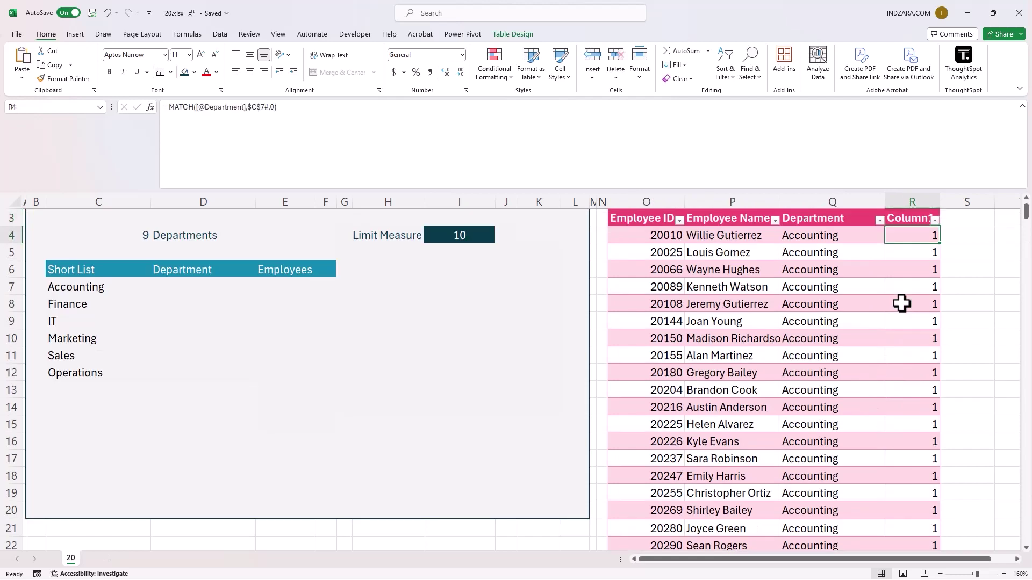
pyautogui.click(168, 112)
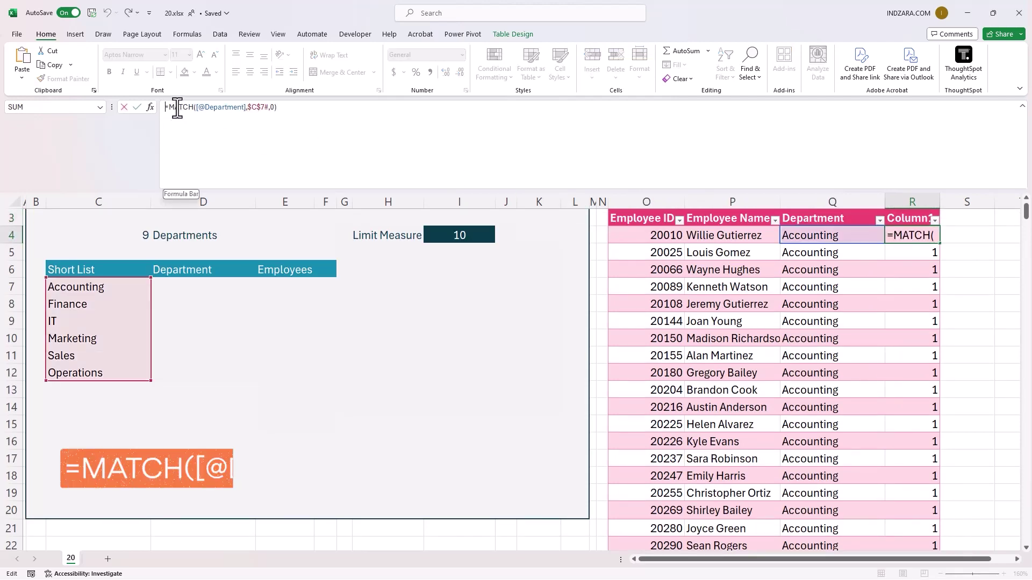
pyautogui.write('ISE')
pyautogui.press('Tab')
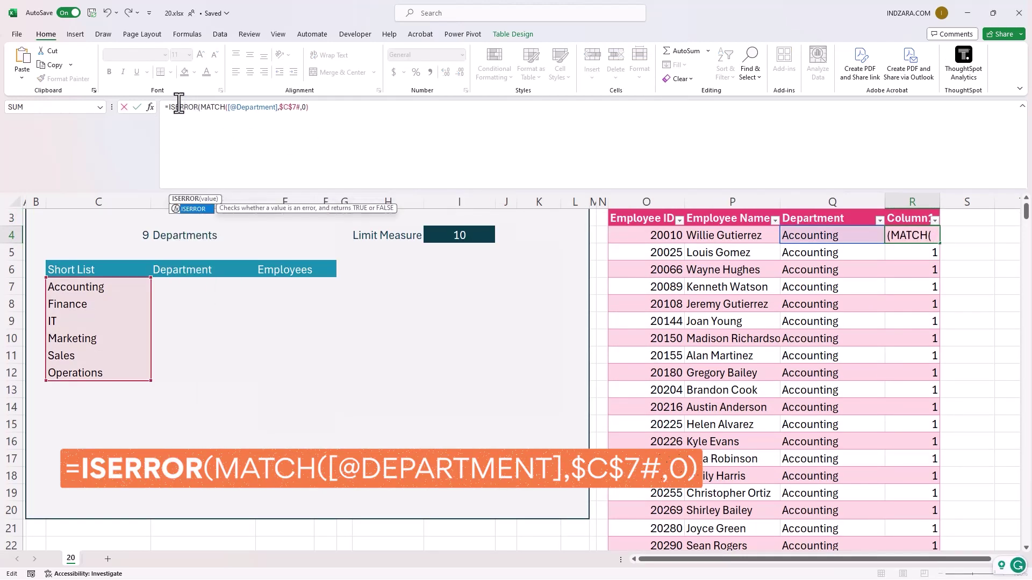
pyautogui.click(326, 108)
pyautogui.write(')')
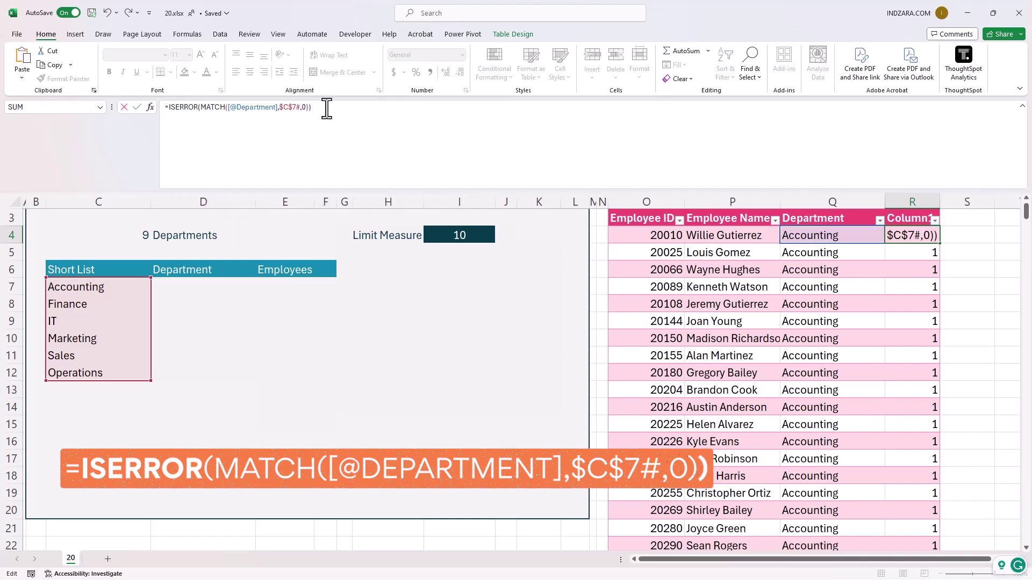
pyautogui.press('Return')
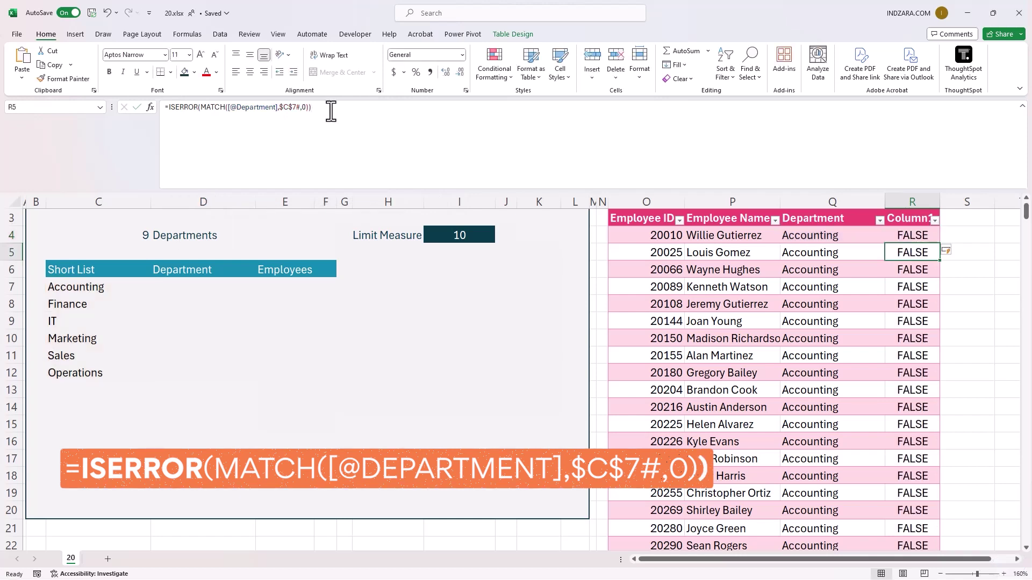
# - Check the ISERROR results in the helper column for the HR and Care rows against the neighbouring departments
pyautogui.click(916, 280)
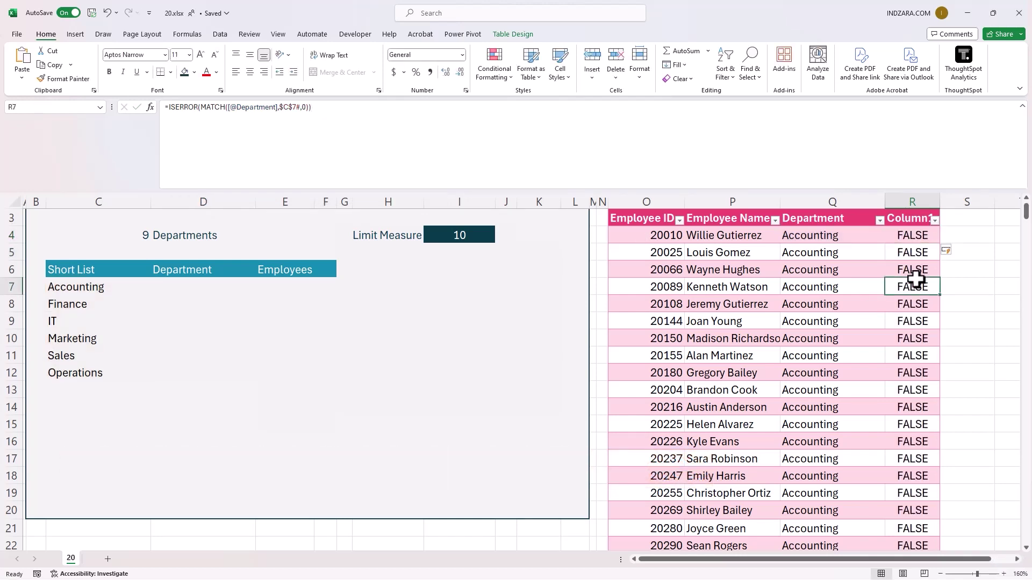
pyautogui.scroll(-14, 916, 278)
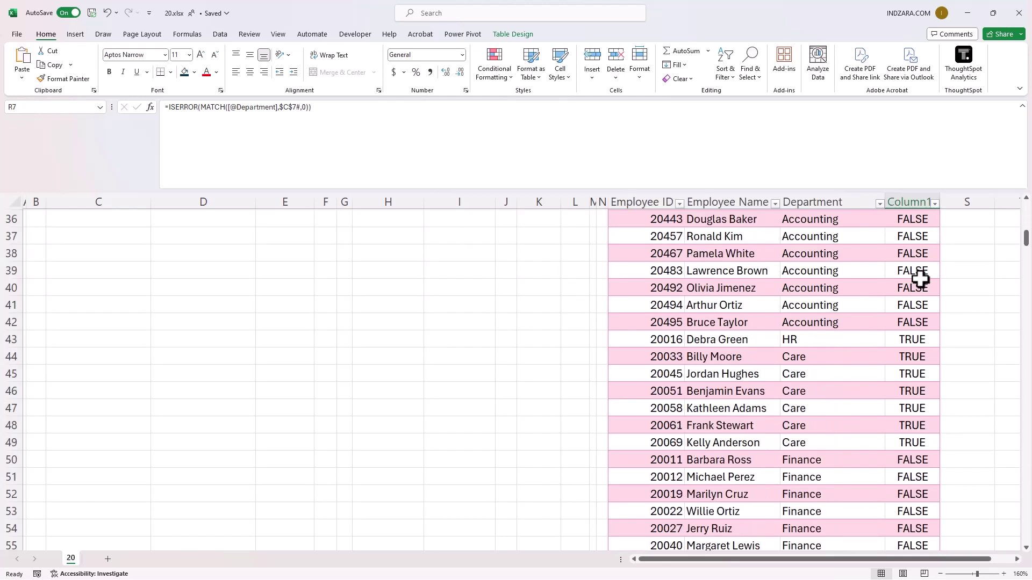
pyautogui.scroll(2, 919, 279)
pyautogui.click(929, 294)
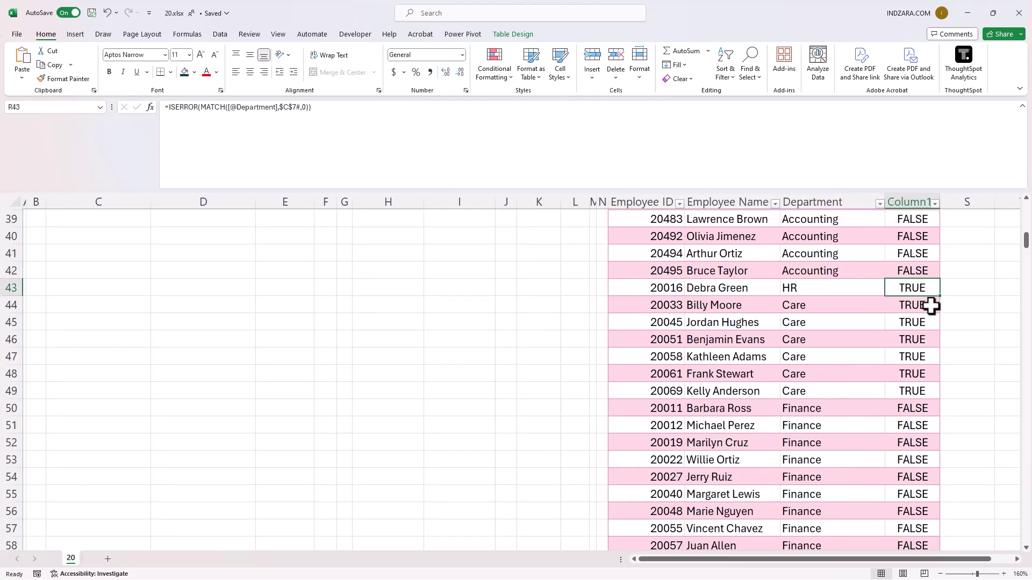
pyautogui.click(932, 307)
pyautogui.click(929, 327)
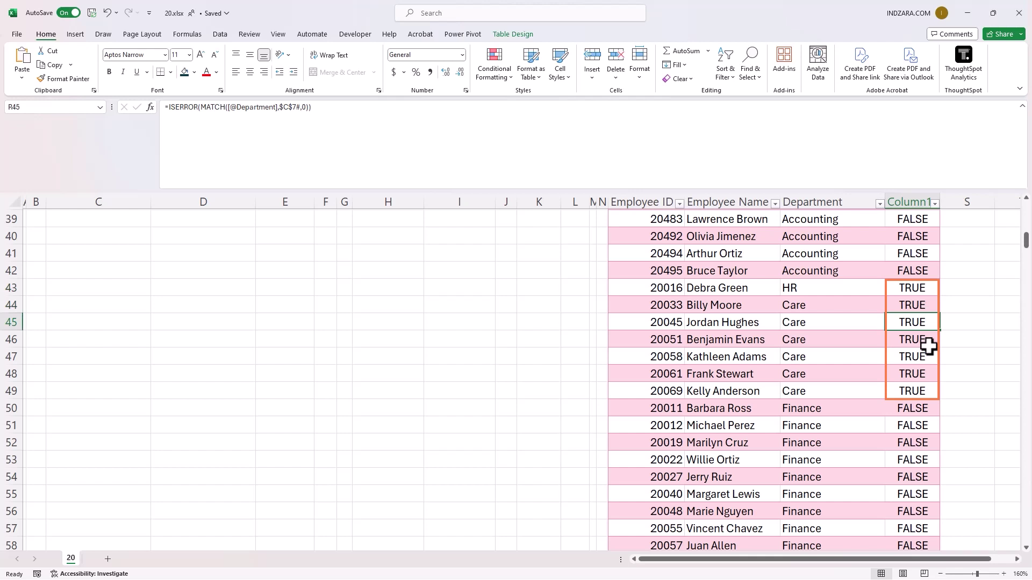
pyautogui.hotkey('ctrl', 'Up')
pyautogui.click(913, 233)
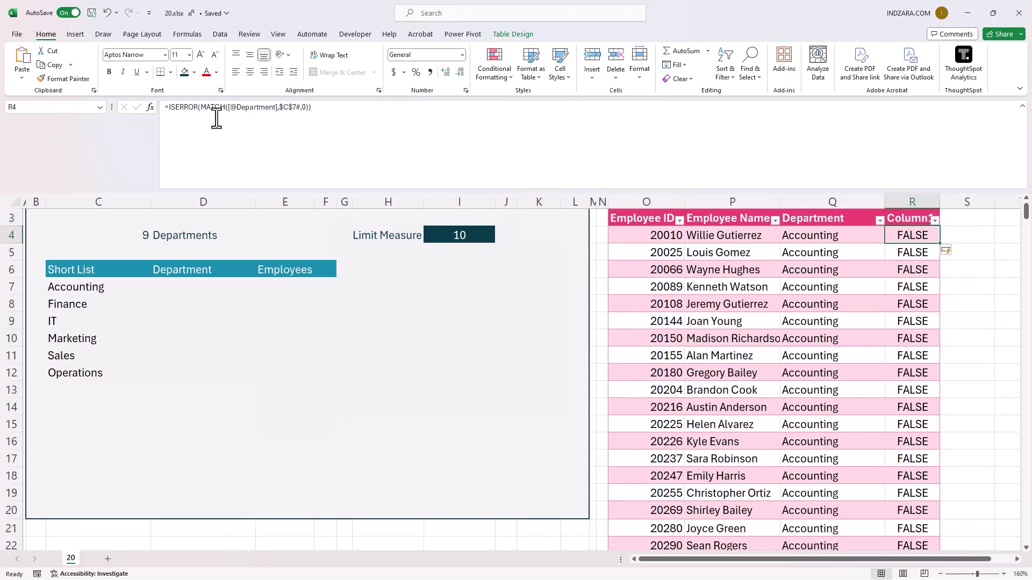
pyautogui.click(170, 107)
pyautogui.write('IF(')
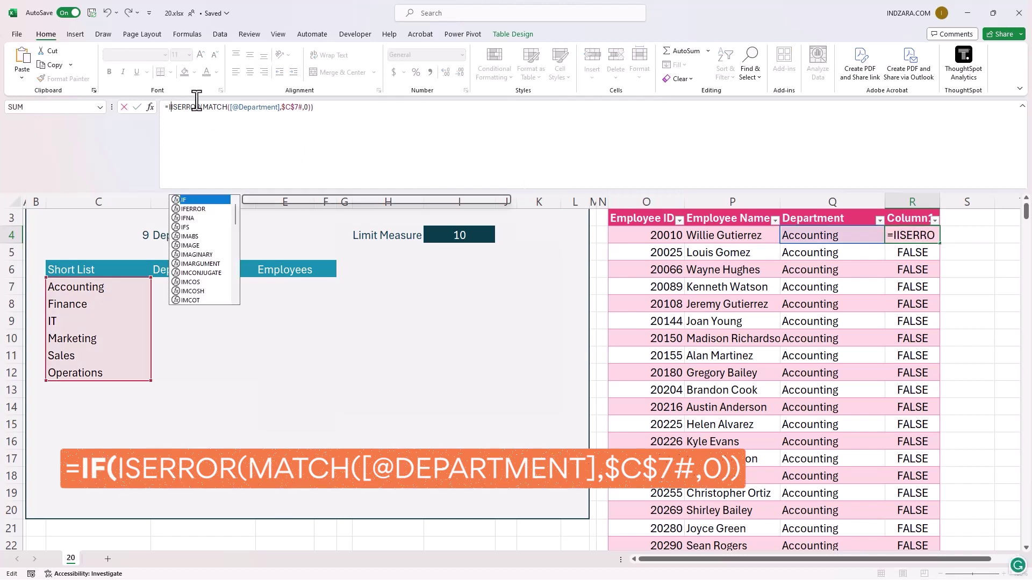
pyautogui.click(328, 109)
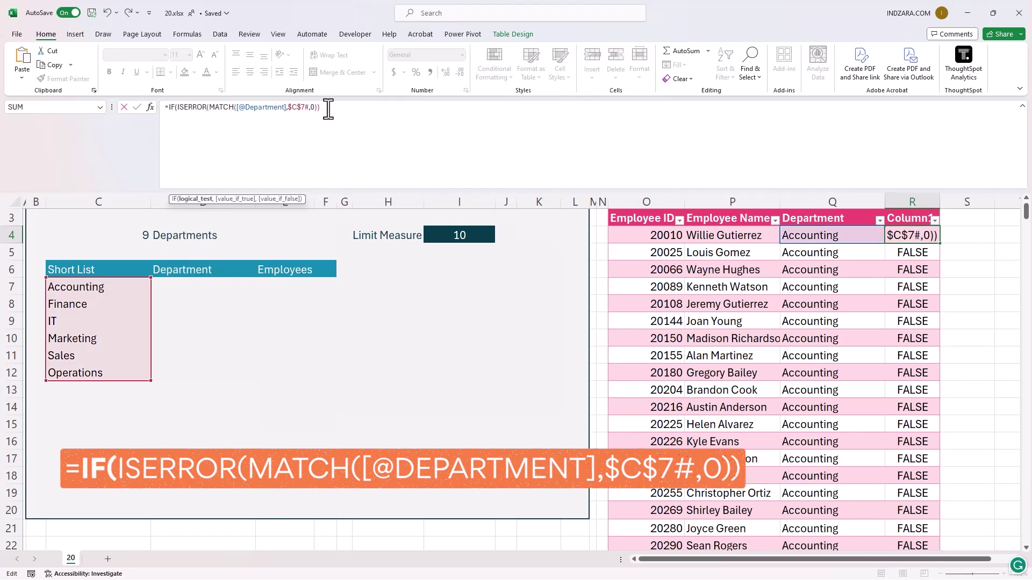
pyautogui.write(',')
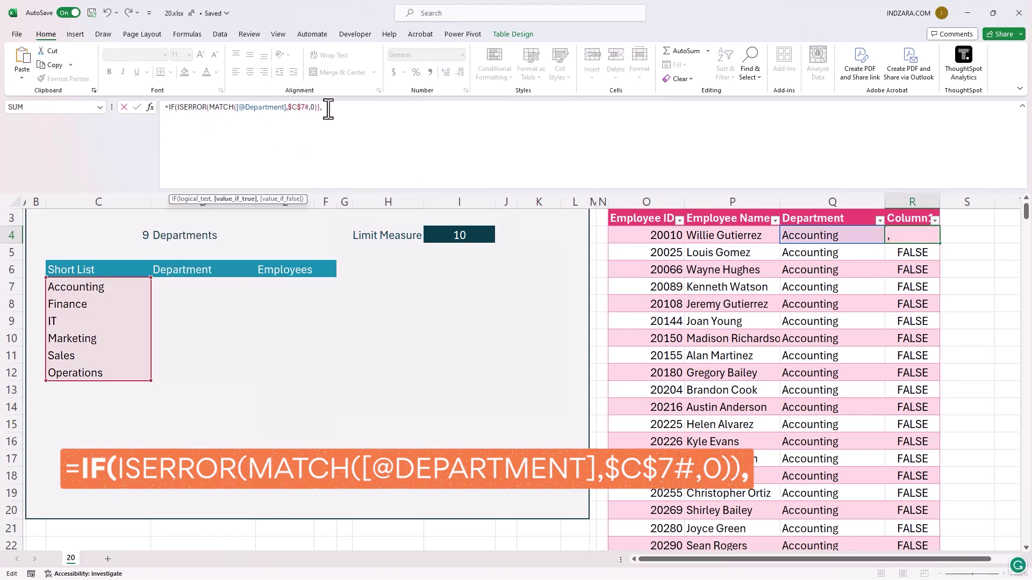
pyautogui.write('"Others",')
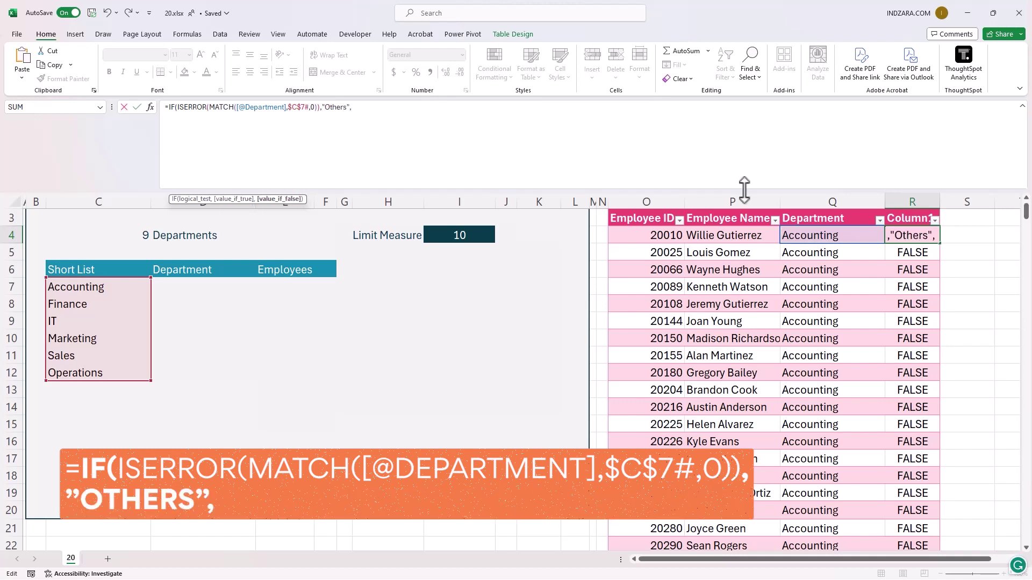
pyautogui.click(851, 236)
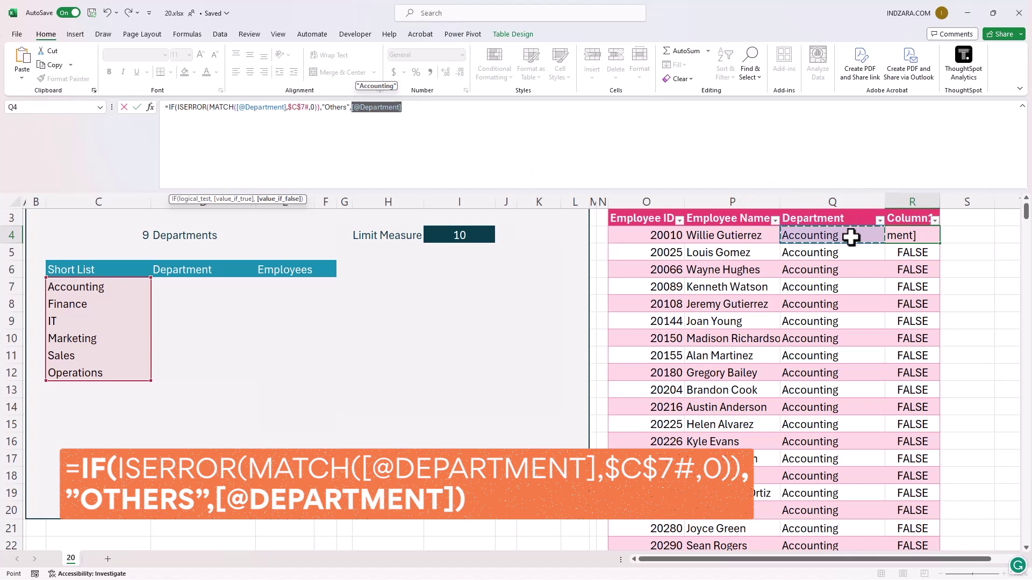
pyautogui.write(')')
pyautogui.press('Return')
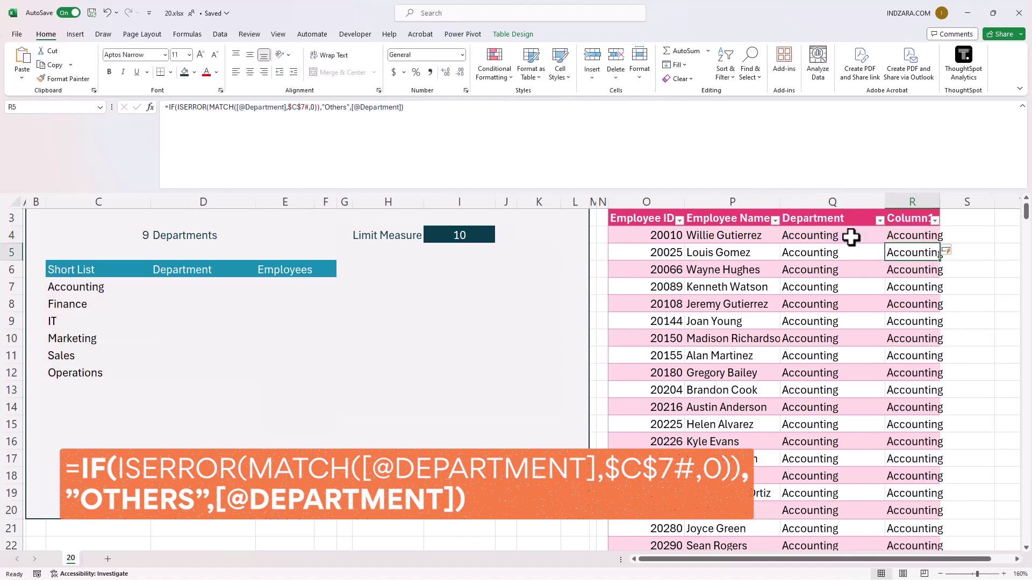
# - Compare the helper column's labels with the original departments in the HR and Care rows
pyautogui.scroll(-4, 945, 344)
pyautogui.scroll(-8, 945, 344)
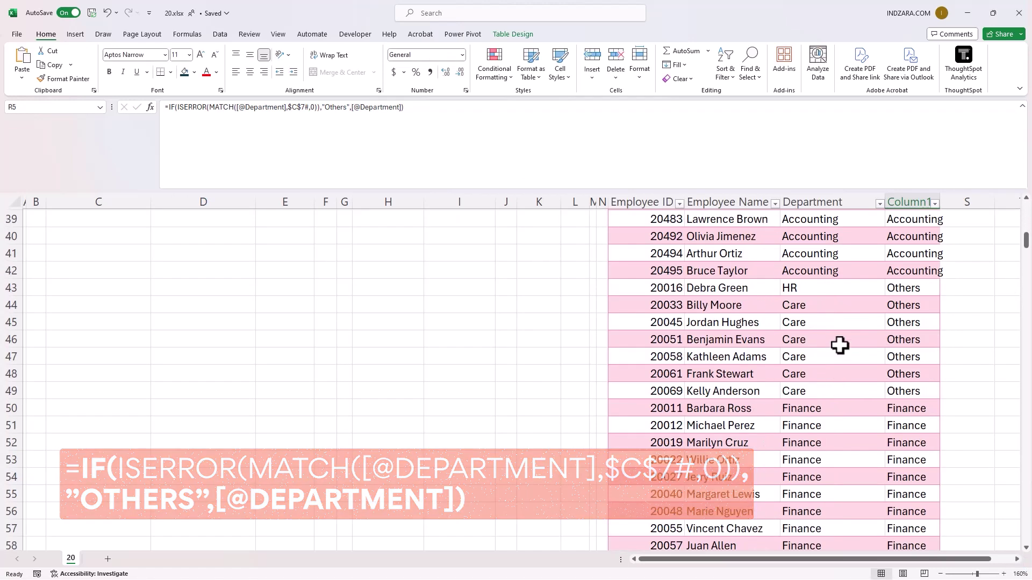
pyautogui.click(834, 303)
pyautogui.click(917, 290)
pyautogui.click(834, 338)
pyautogui.click(896, 340)
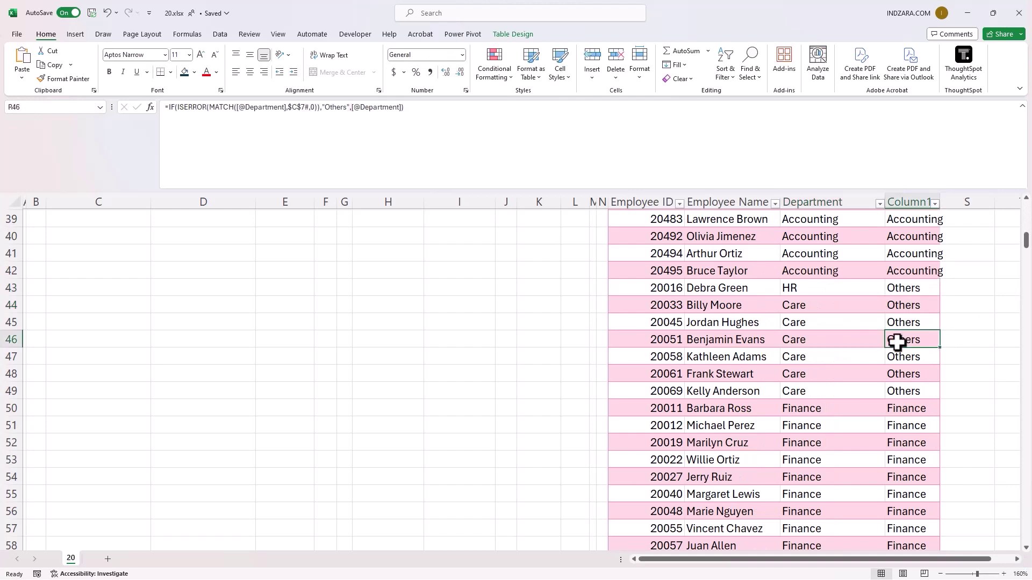
pyautogui.scroll(12, 896, 341)
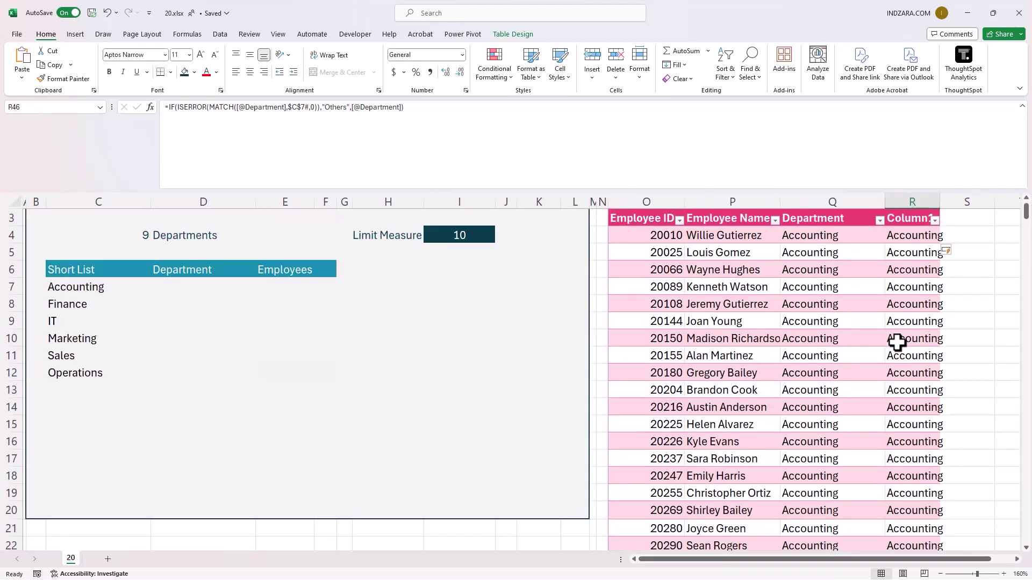
# - Rename the helper column header in R3 to New Department and widen column R to fit it
pyautogui.click(913, 220)
pyautogui.write('N')
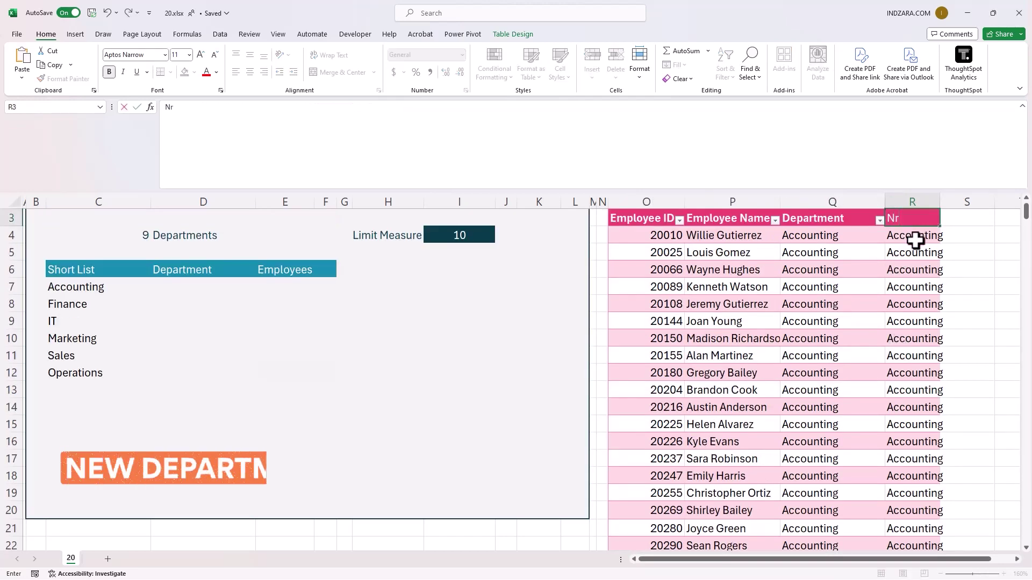
pyautogui.write('ew D')
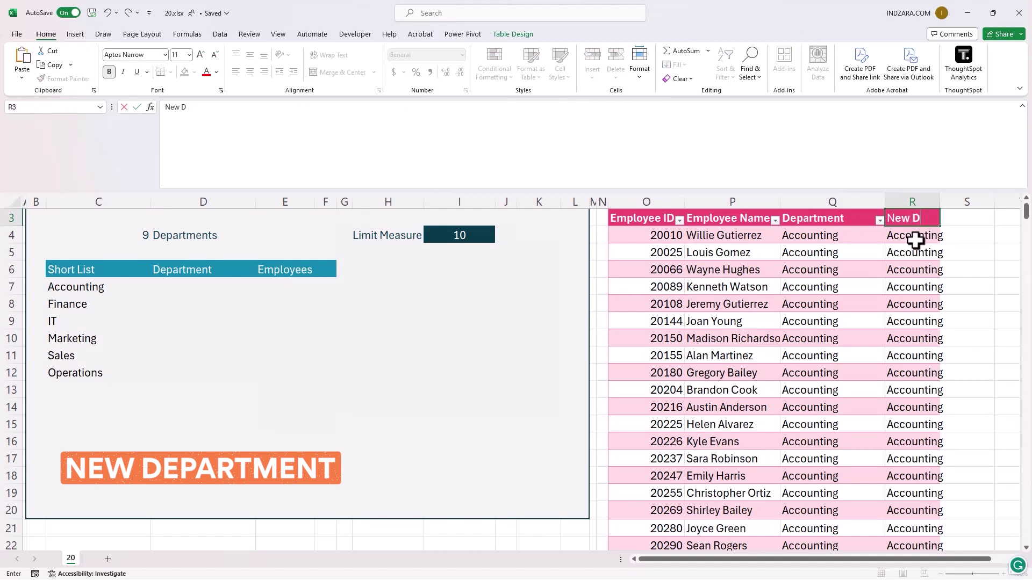
pyautogui.write('epartment')
pyautogui.press('Return')
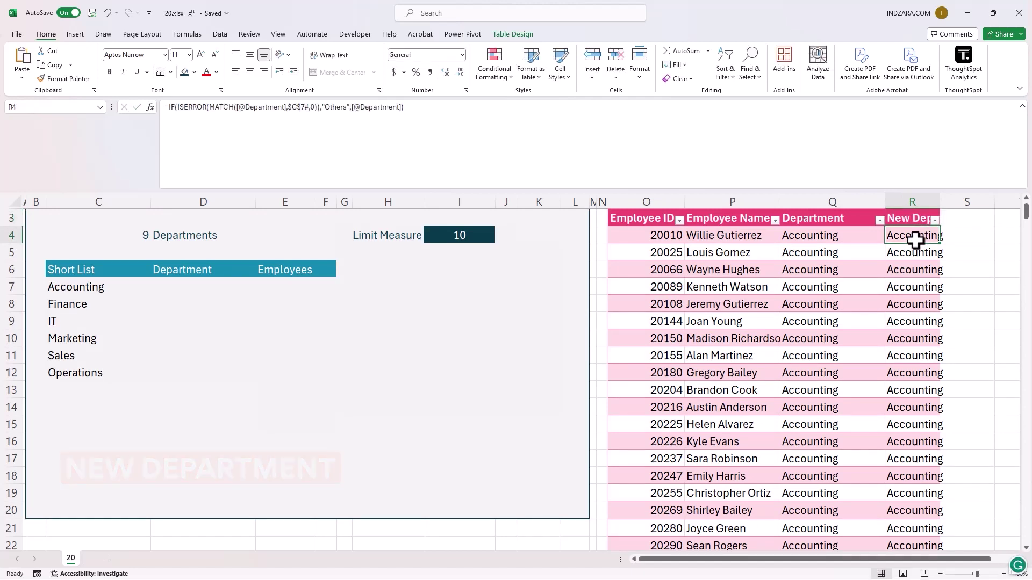
pyautogui.click(936, 196)
pyautogui.moveTo(940, 198); pyautogui.dragTo(988, 198)
pyautogui.click(909, 260)
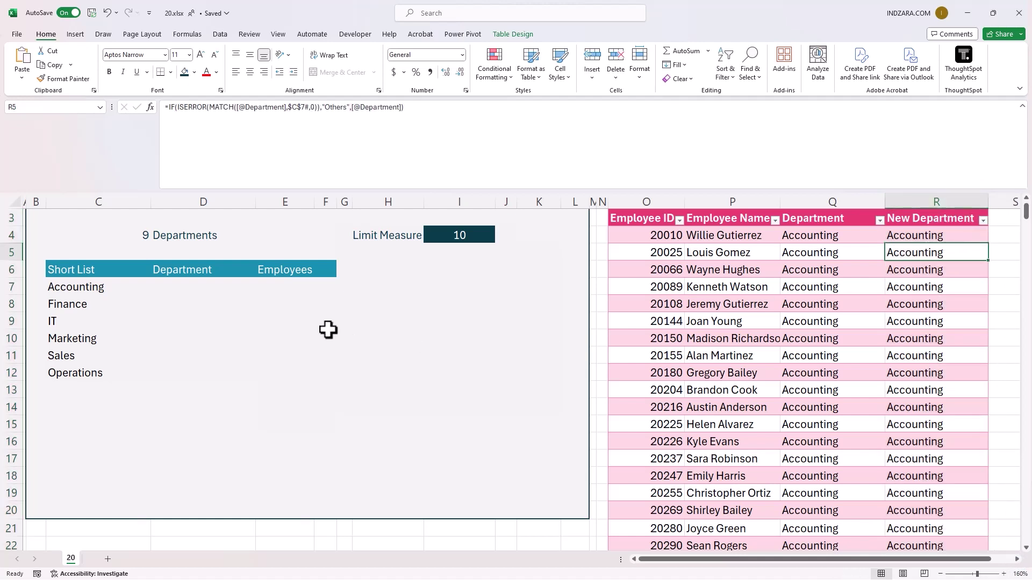
pyautogui.click(174, 286)
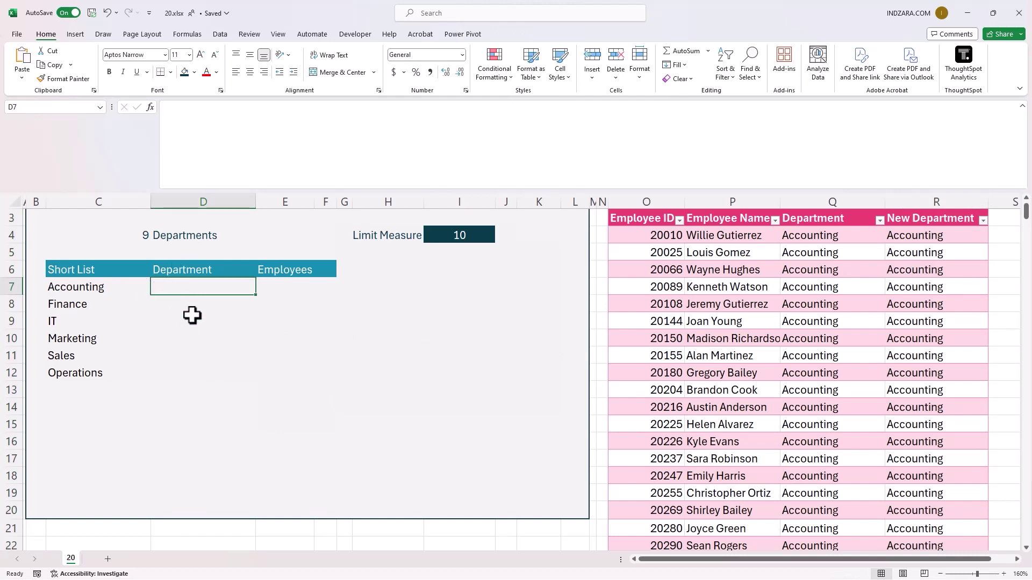
pyautogui.write('=')
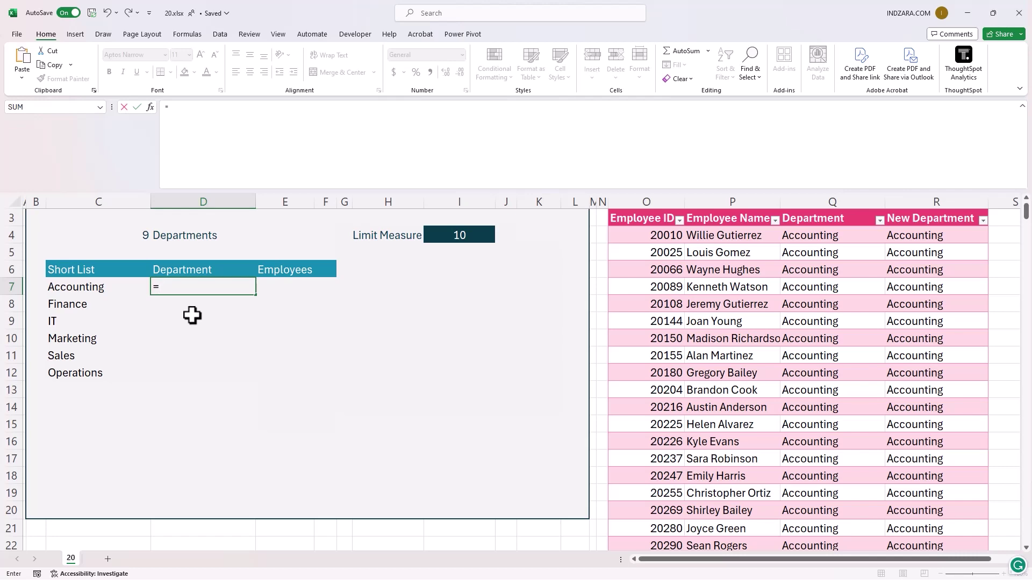
pyautogui.press('Escape')
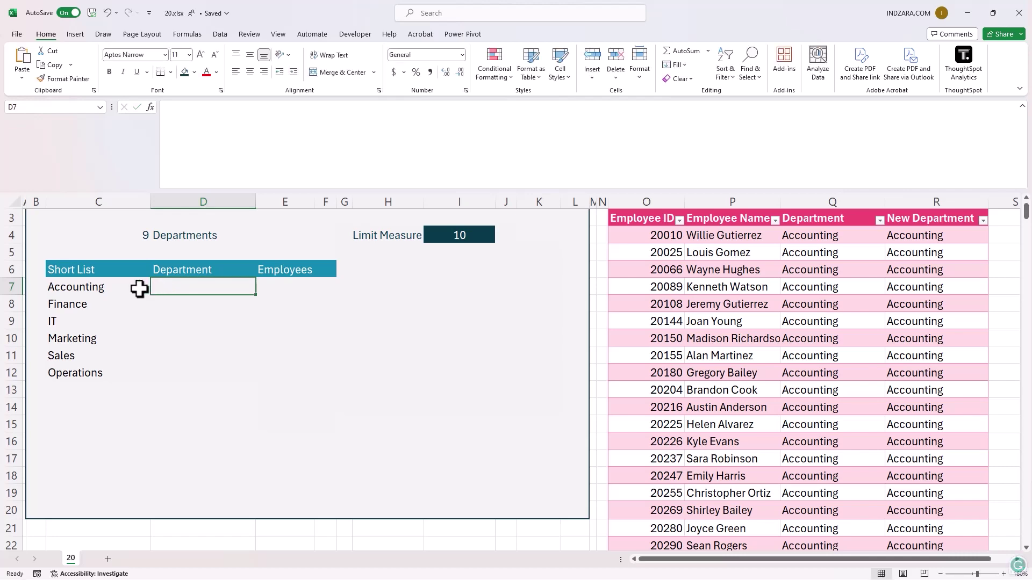
# - Copy the Short List LET formula from C7 into D7 and remove its FILTER line
pyautogui.click(132, 288)
pyautogui.moveTo(170, 151); pyautogui.dragTo(152, 95)
pyautogui.press('Escape')
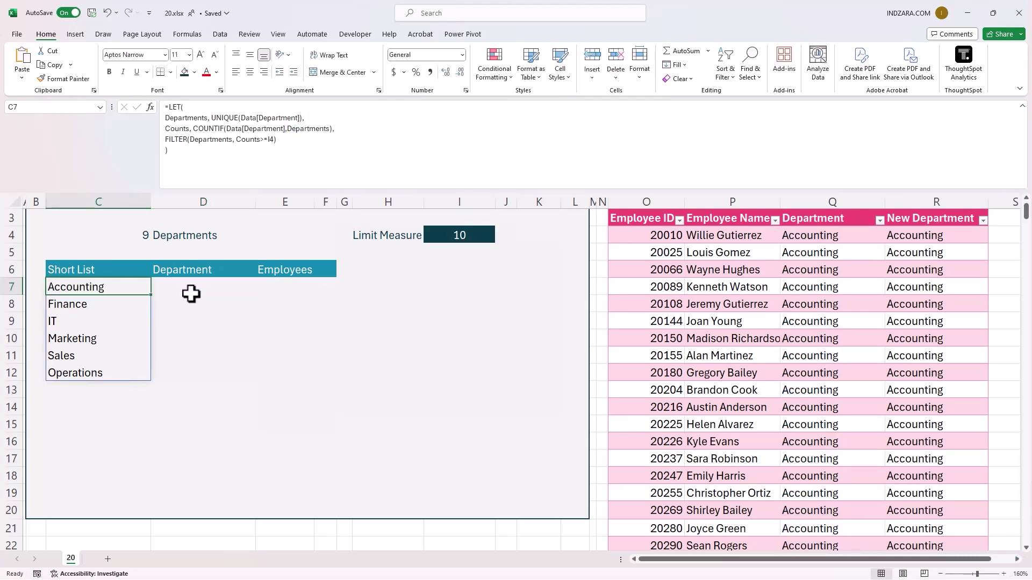
pyautogui.click(192, 290)
pyautogui.write('=LET( Departments, UNIQUE(Data[Department]), Counts, COUNTIF(Data[Department],Departments), FILTER(Departments, Counts>=14) )')
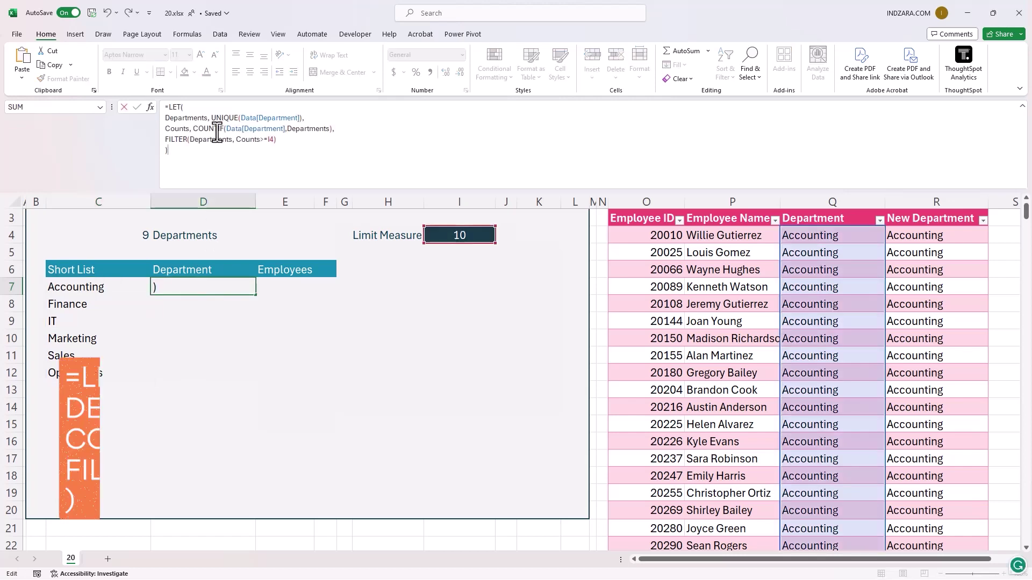
pyautogui.tripleClick(243, 139)
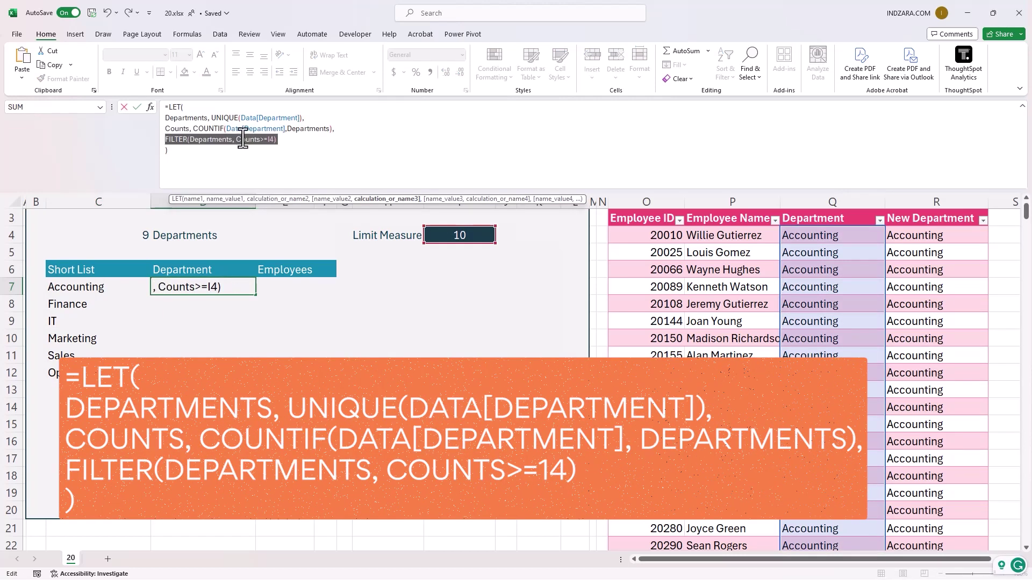
pyautogui.press('BackSpace')
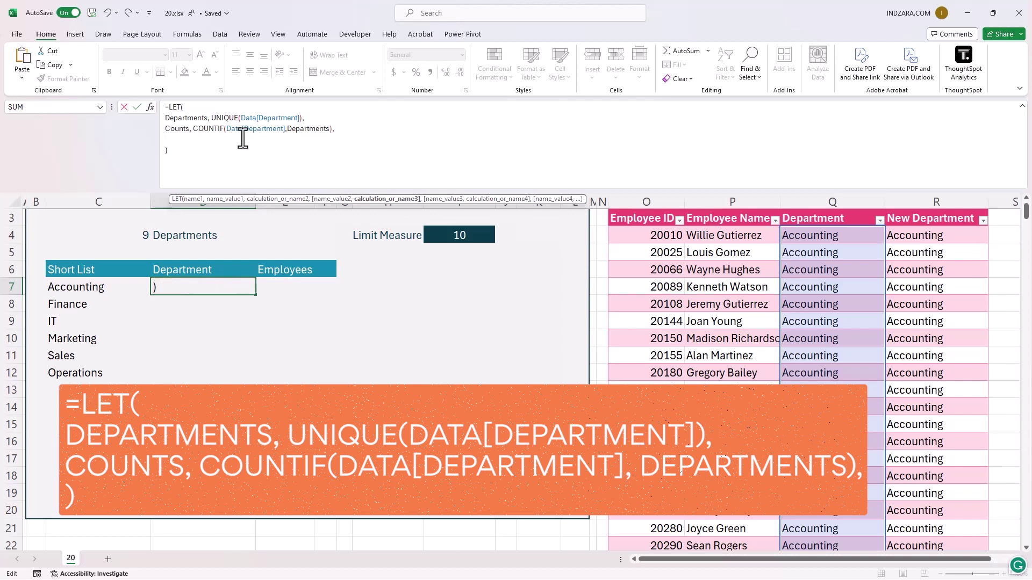
# - Change the UNIQUE and COUNTIF references in D7's LET formula to Data[New Department]
pyautogui.click(204, 105)
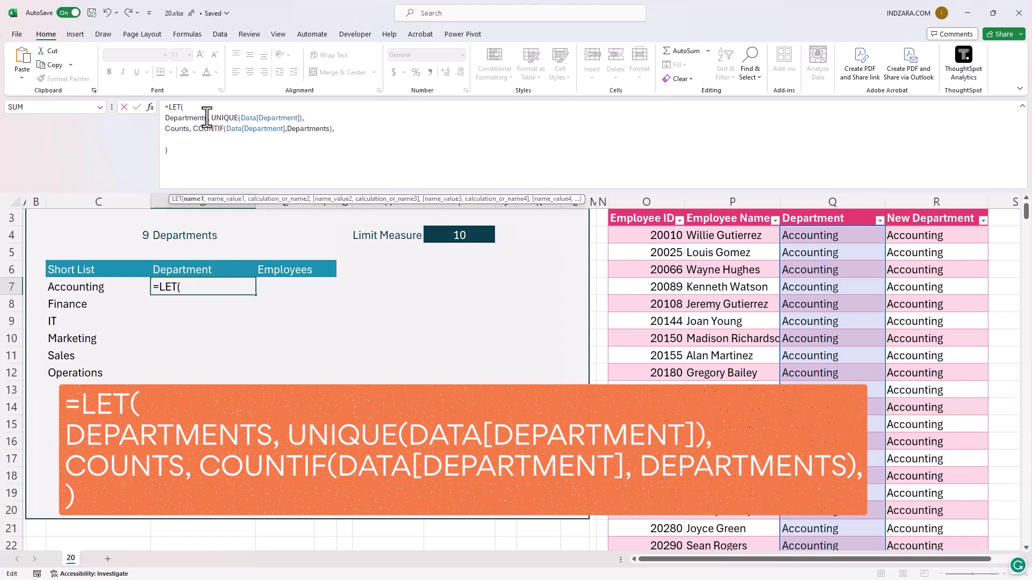
pyautogui.click(207, 118)
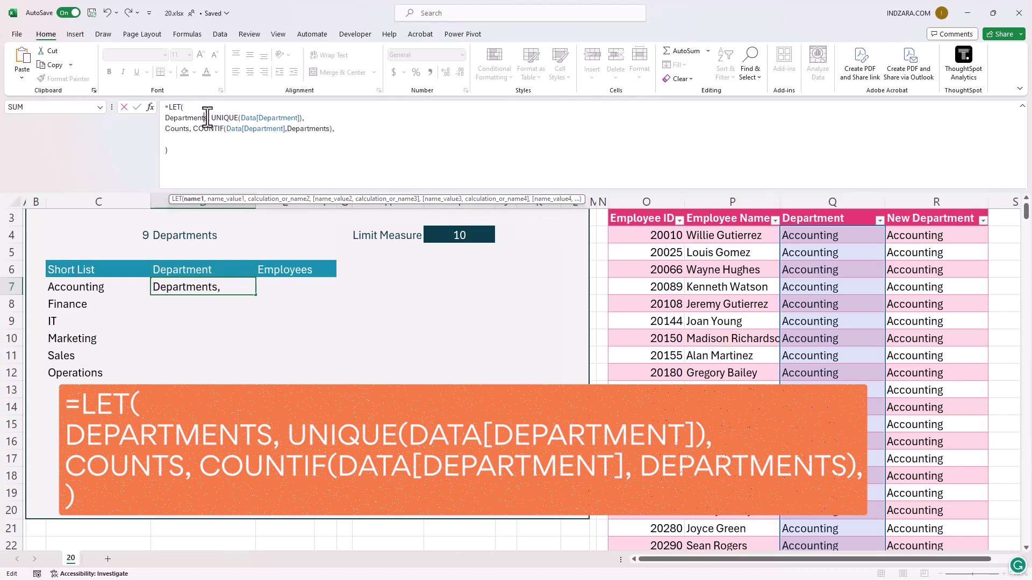
pyautogui.click(260, 118)
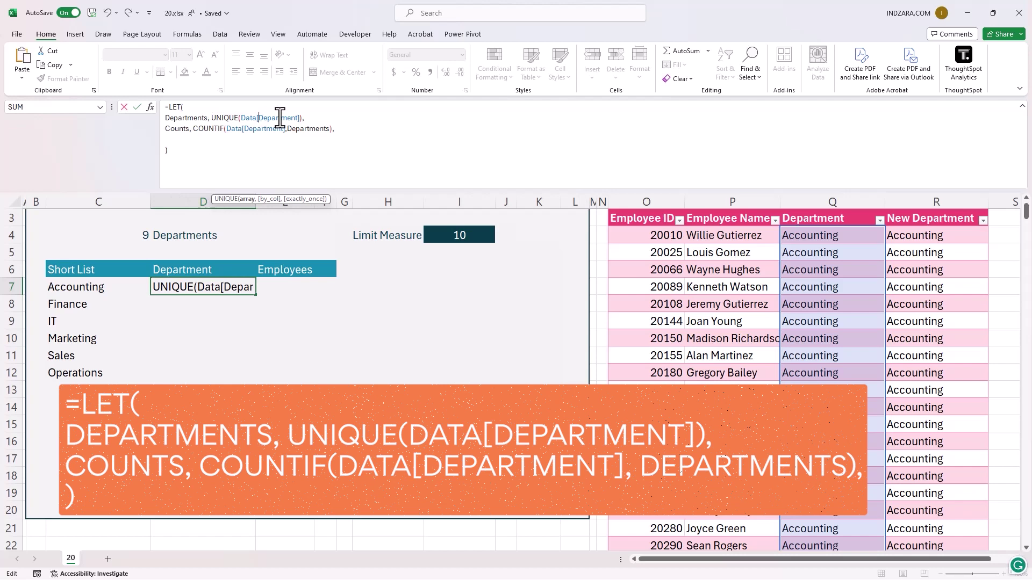
pyautogui.write('New')
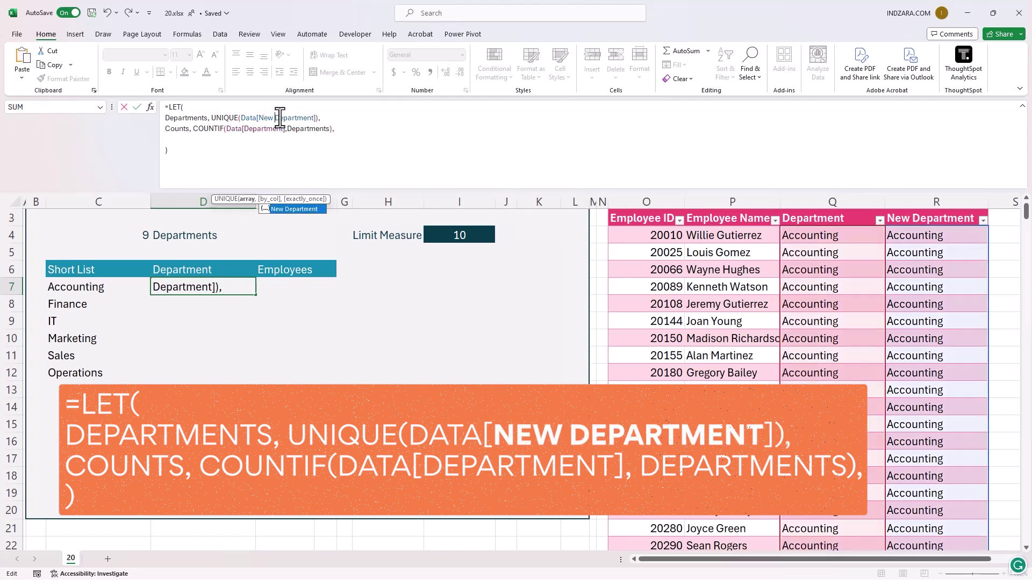
pyautogui.click(244, 129)
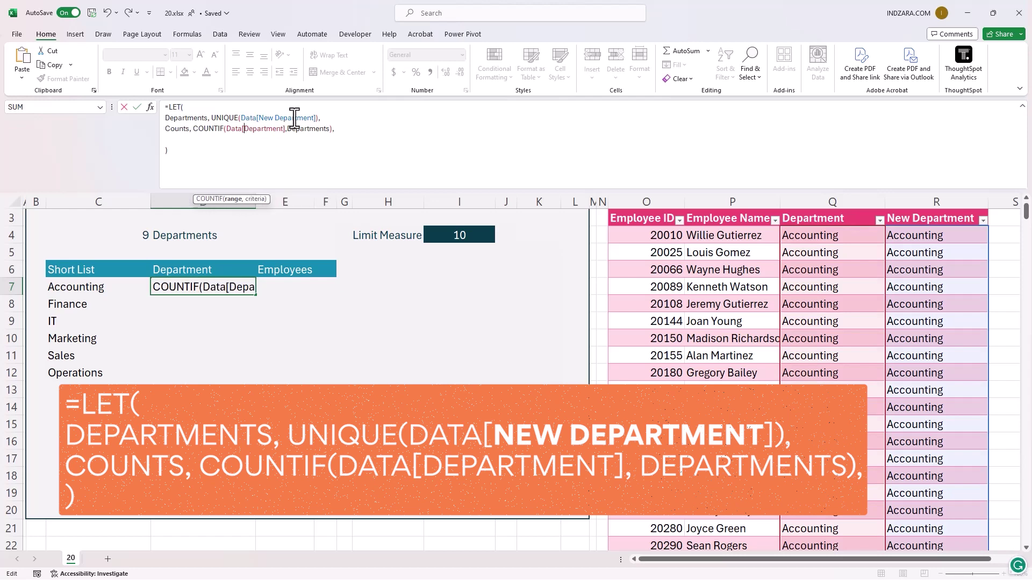
pyautogui.write('New')
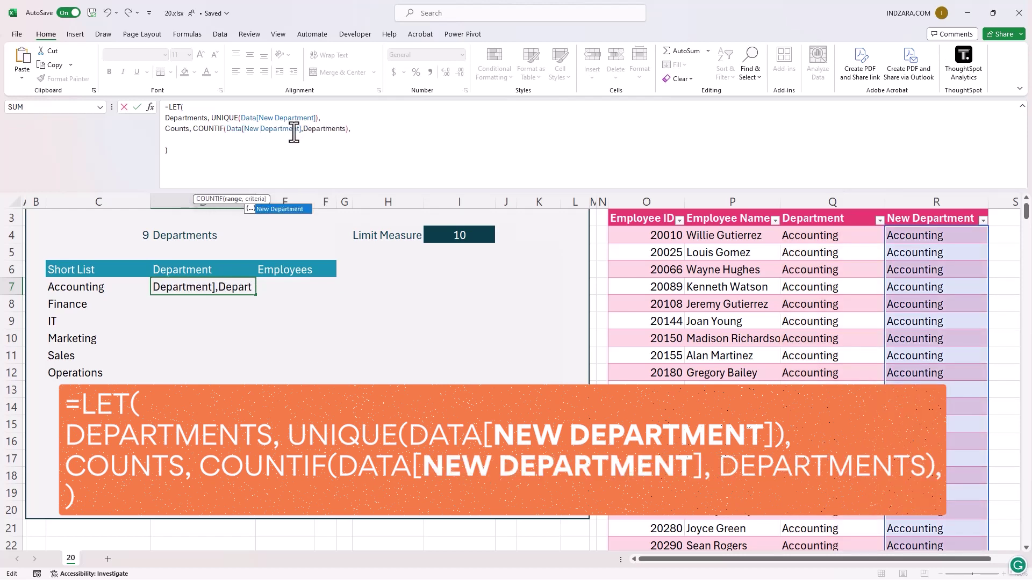
# - Add SORTBY(Departments, Counts,-1) as the final calculation of the LET formula and enter it in D7
pyautogui.click(289, 140)
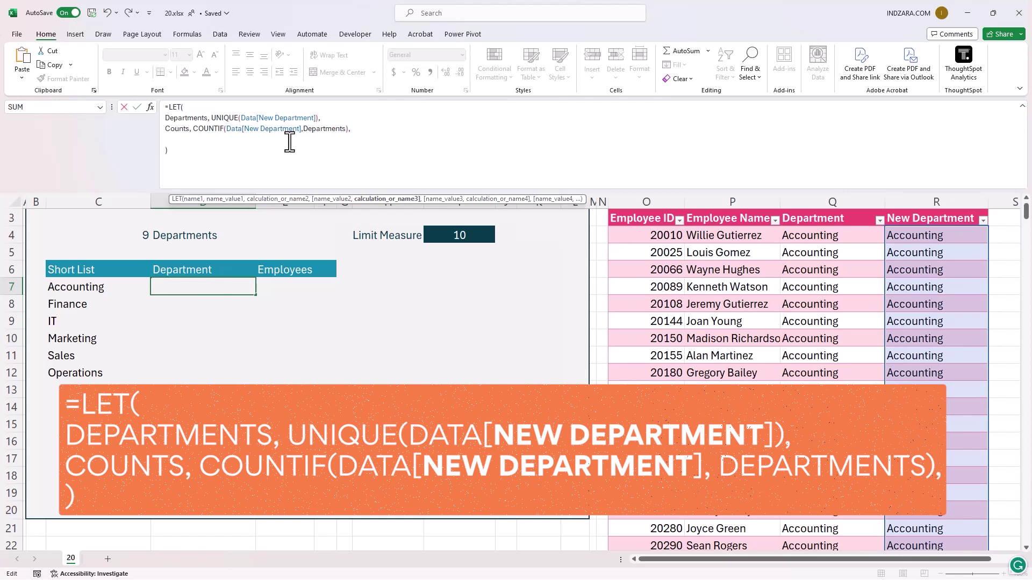
pyautogui.write('SORTBY')
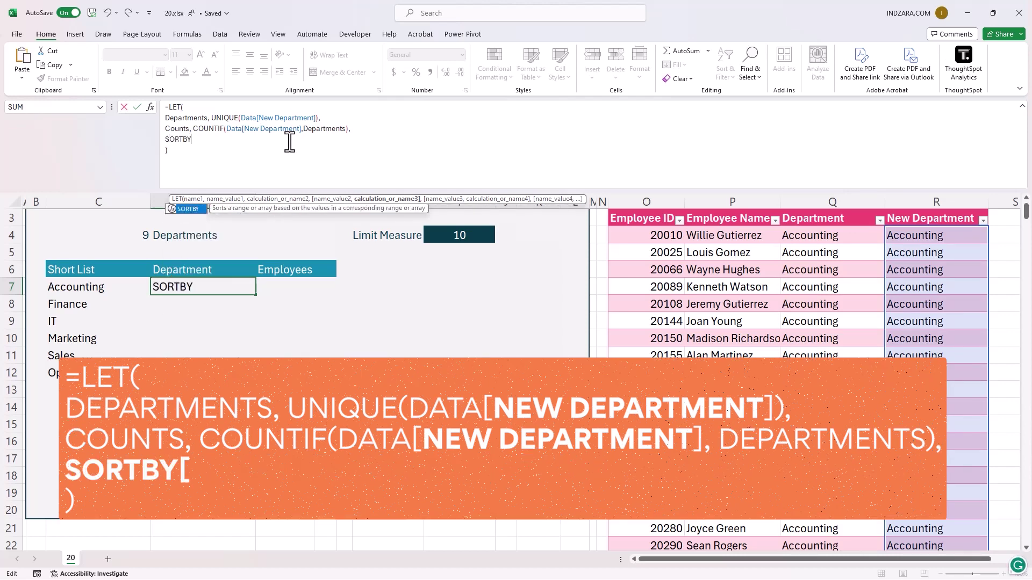
pyautogui.write('(Departments, ')
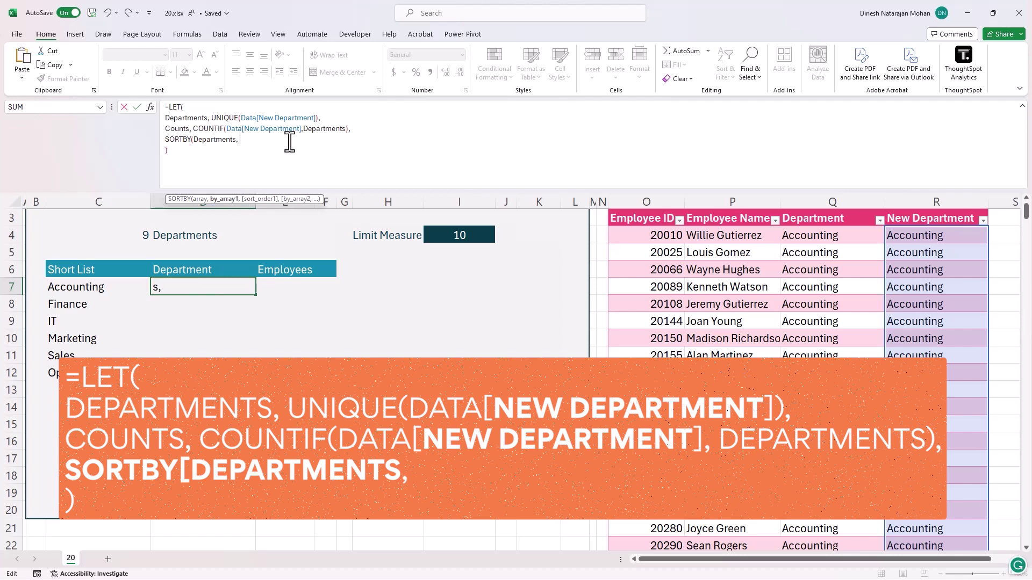
pyautogui.write('Counts')
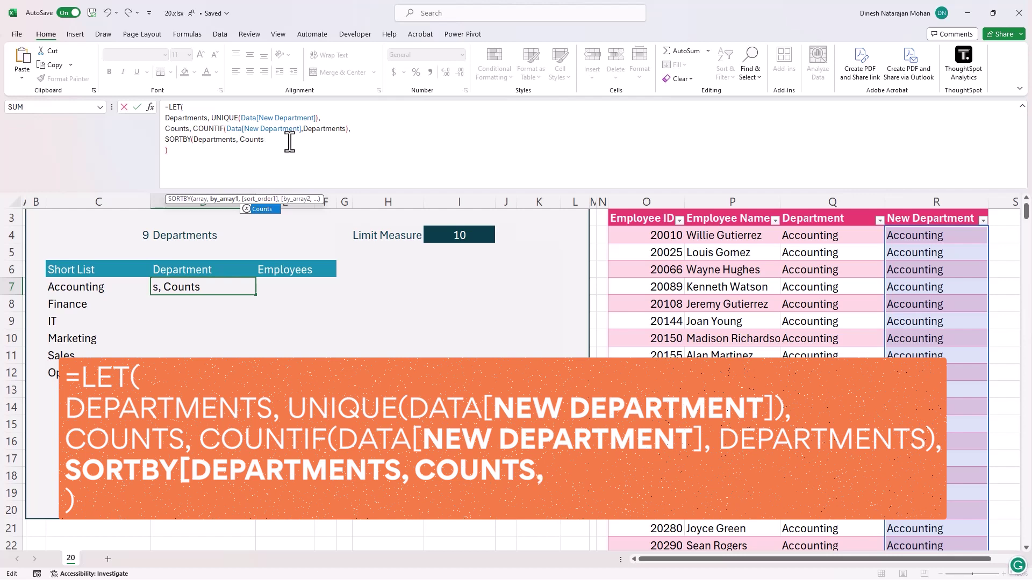
pyautogui.write(',')
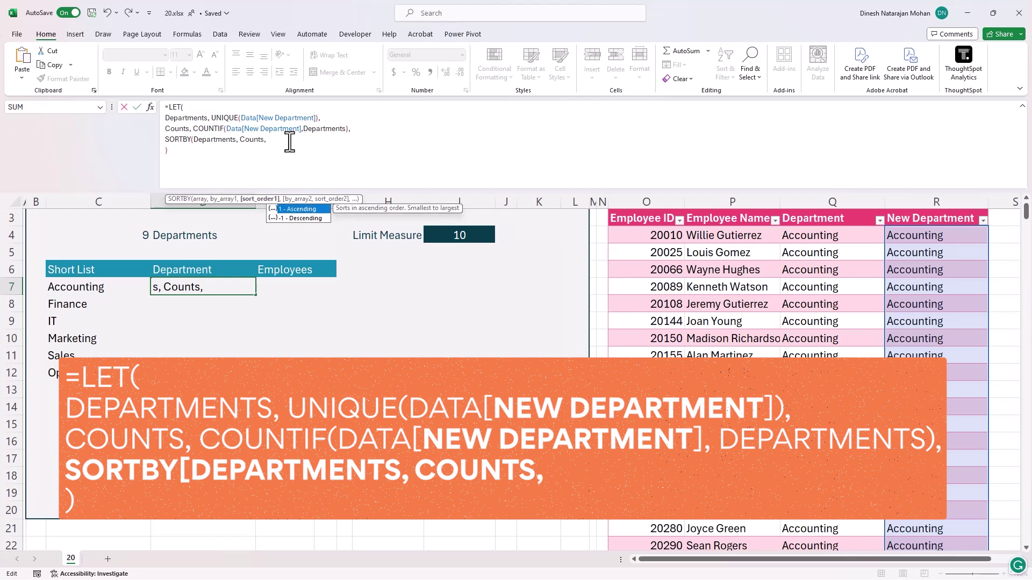
pyautogui.write('-1)')
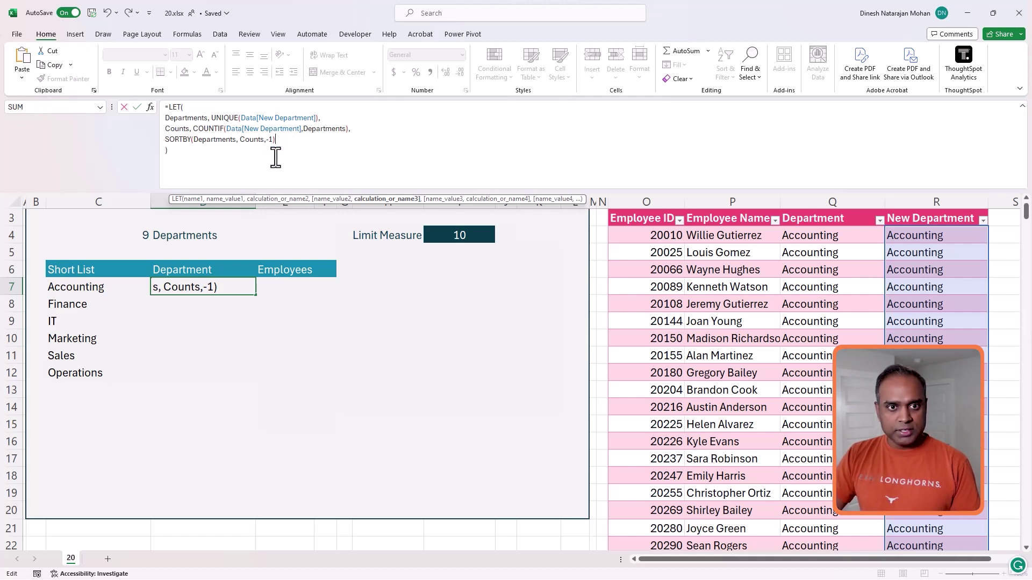
pyautogui.click(276, 157)
pyautogui.press('Return')
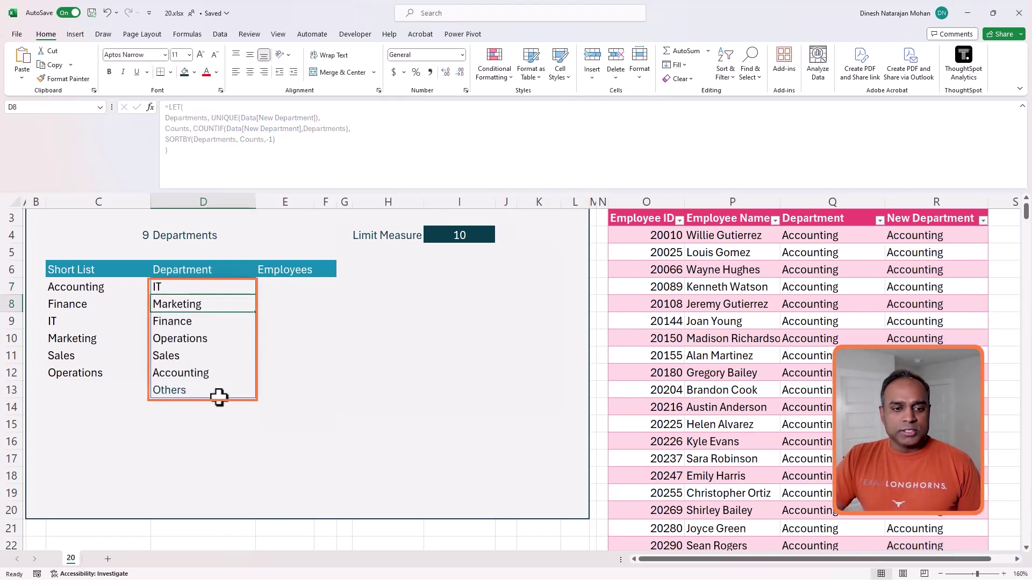
# - Enter =COUNTIF(Data[New Department],D7#) in E7 to count the employees of each listed department
pyautogui.click(283, 285)
pyautogui.write('=count')
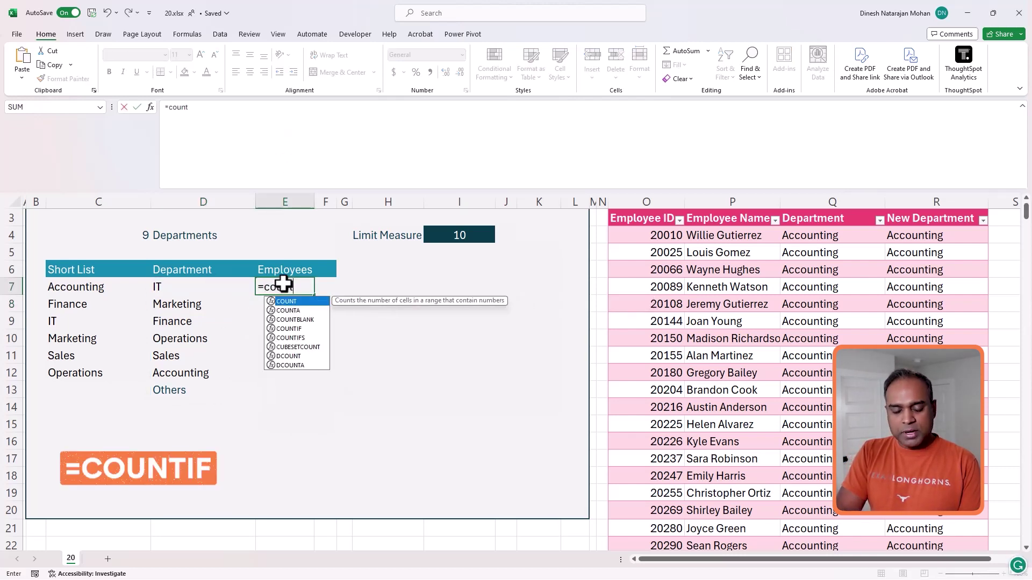
pyautogui.write('if(')
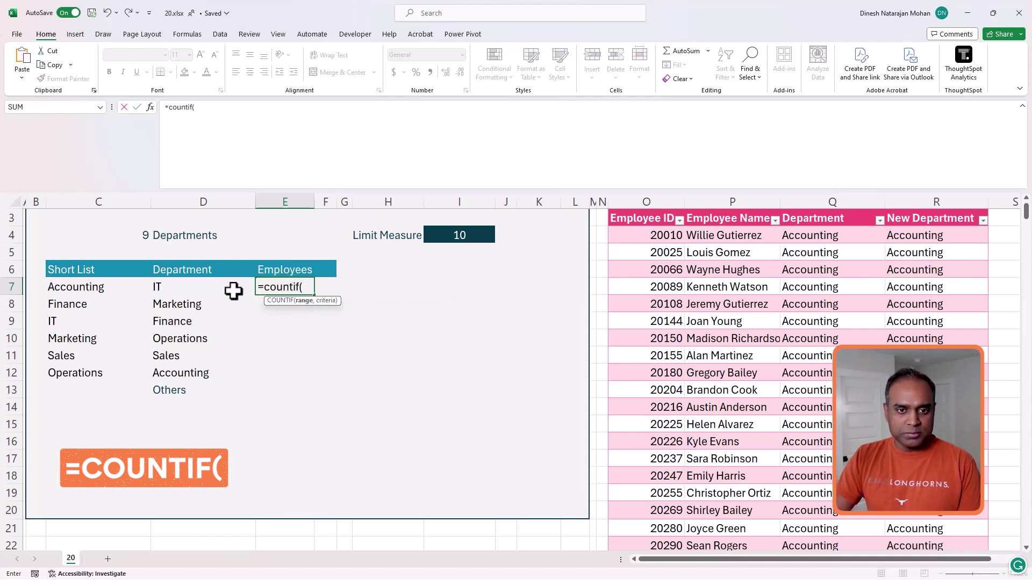
pyautogui.write('Data')
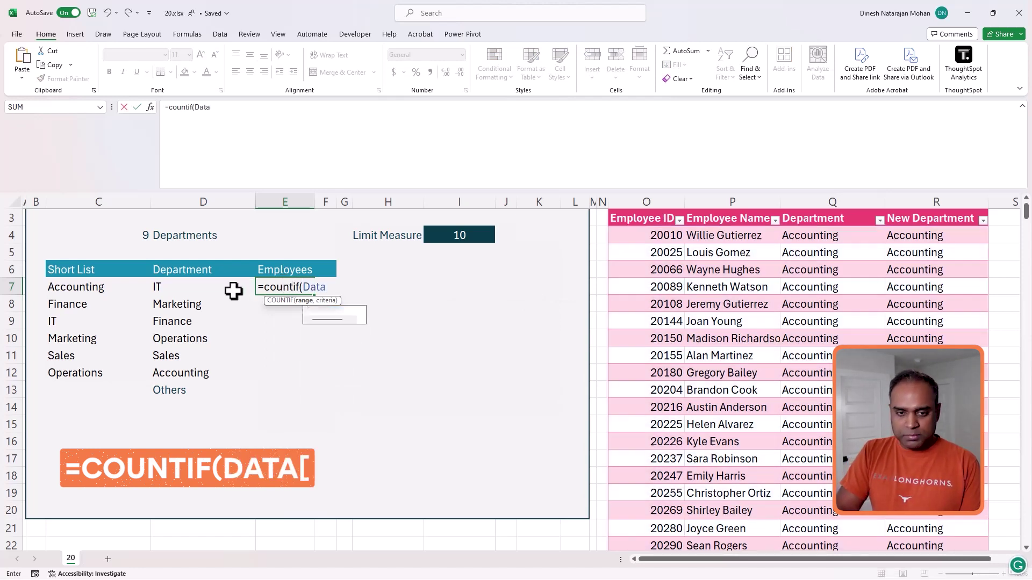
pyautogui.write('[New Department')
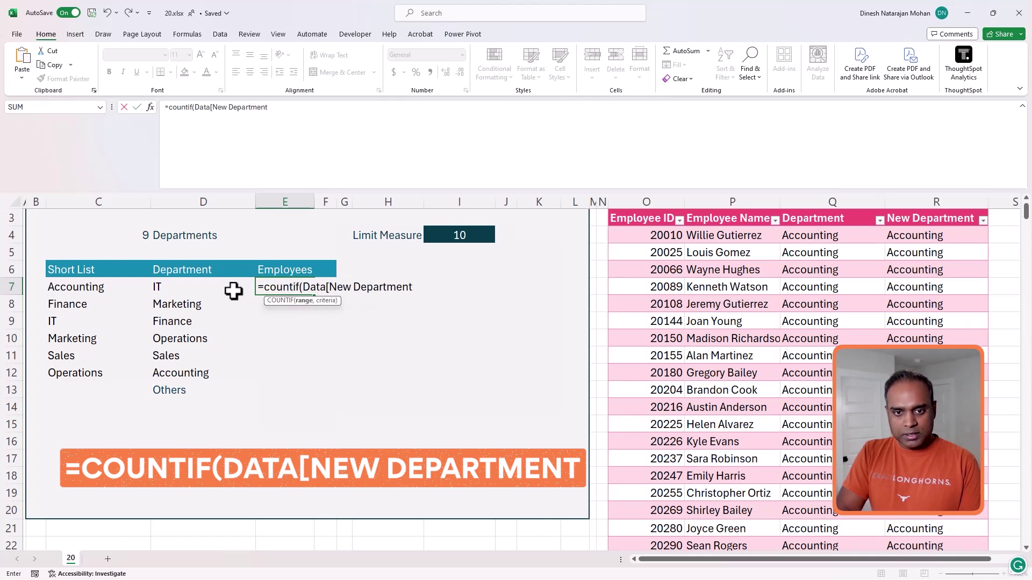
pyautogui.write('],')
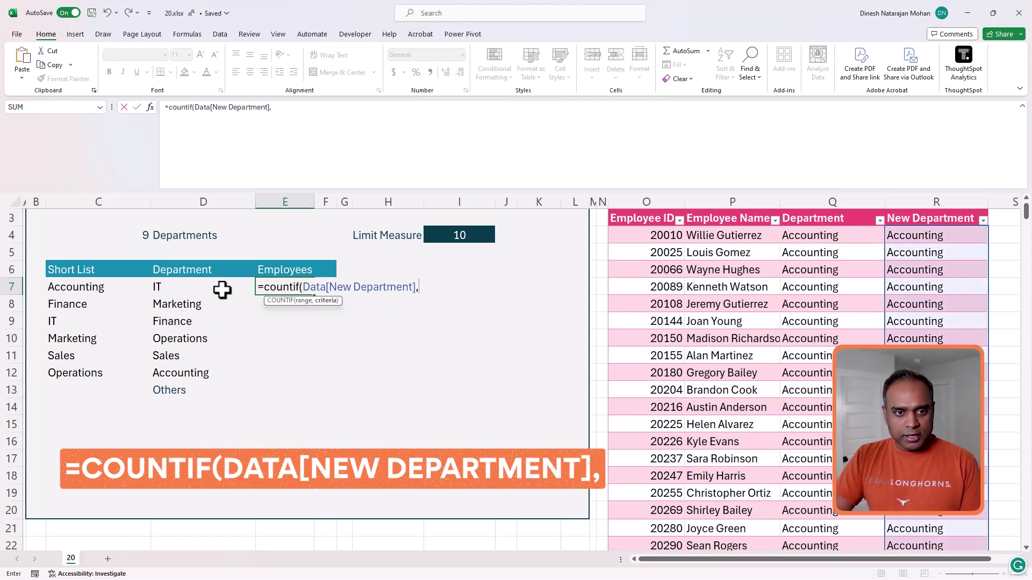
pyautogui.click(222, 289)
pyautogui.write('#)')
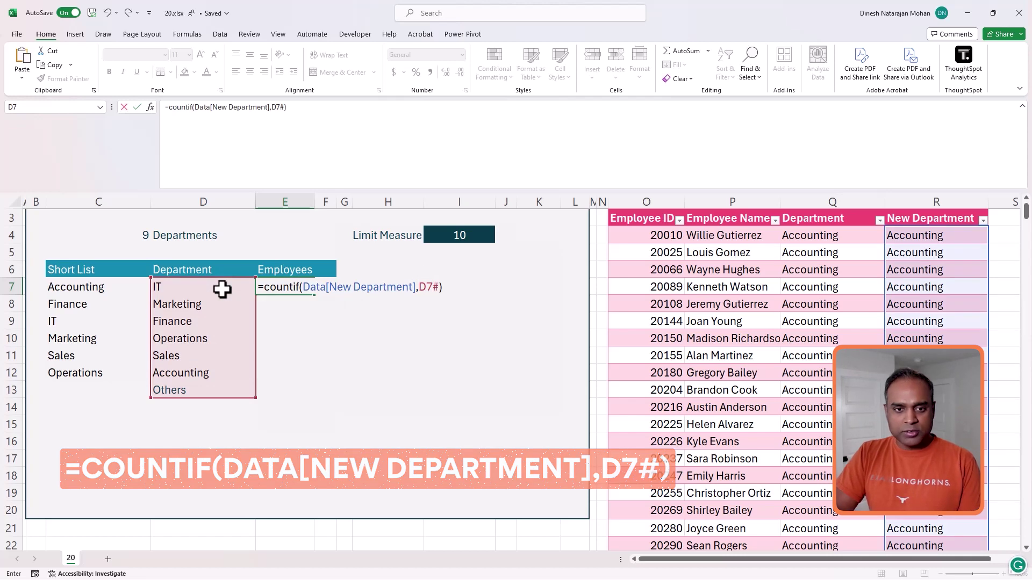
pyautogui.press('Return')
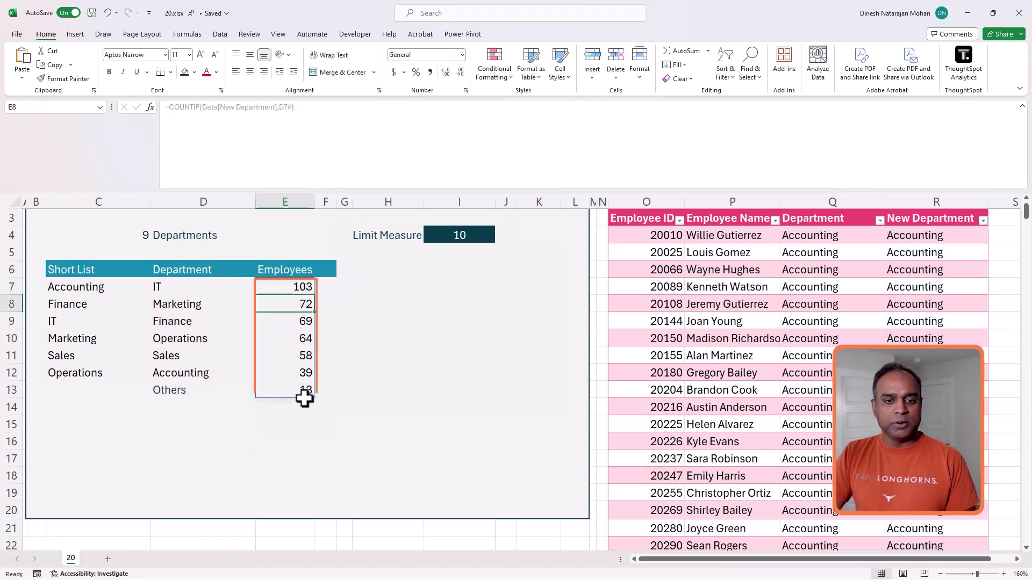
# - Set the Limit Measure in I4 to 50 and check the Department list and the Others count
pyautogui.moveTo(187, 288); pyautogui.dragTo(196, 378)
pyautogui.click(188, 391)
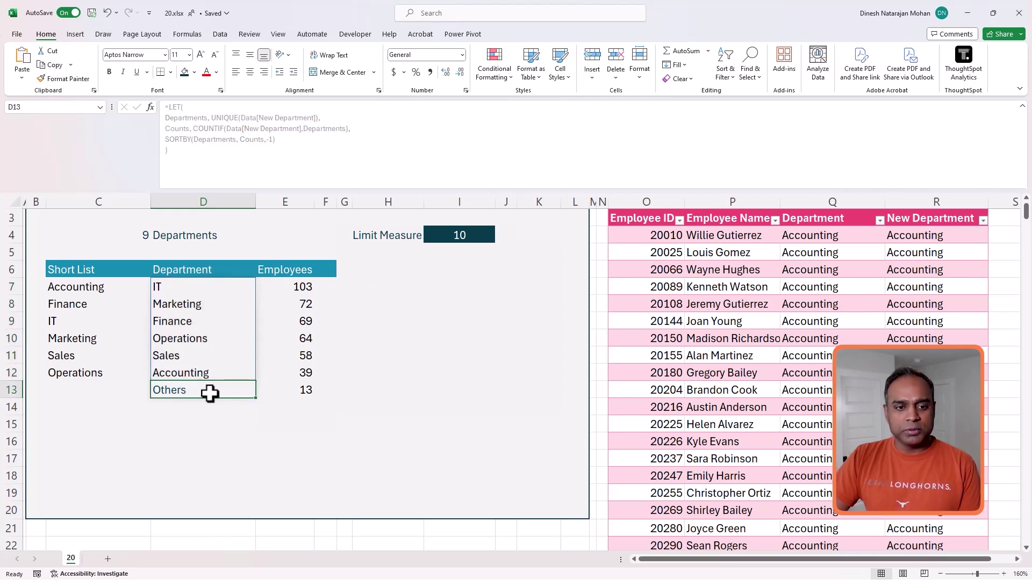
pyautogui.click(482, 235)
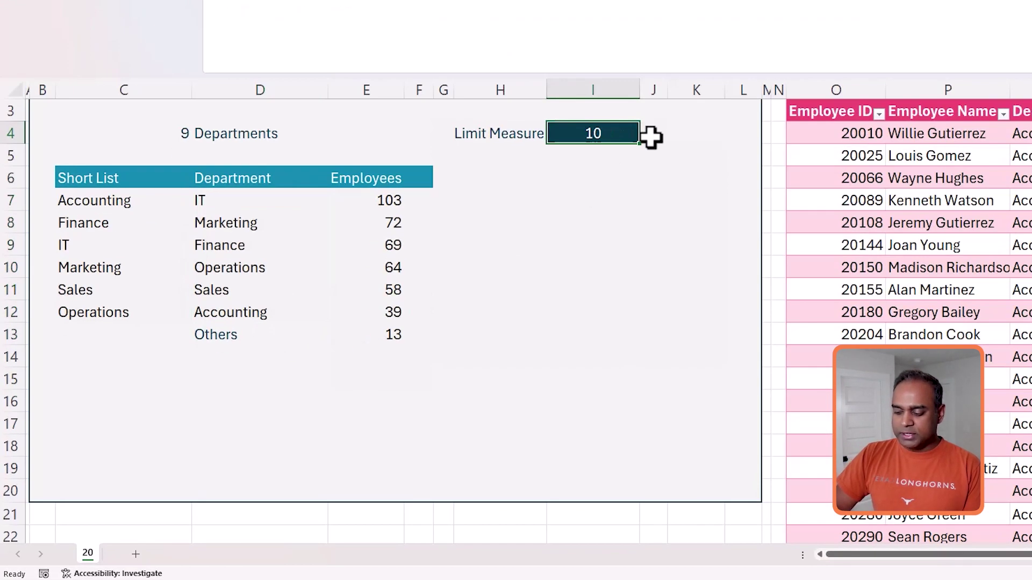
pyautogui.write('50')
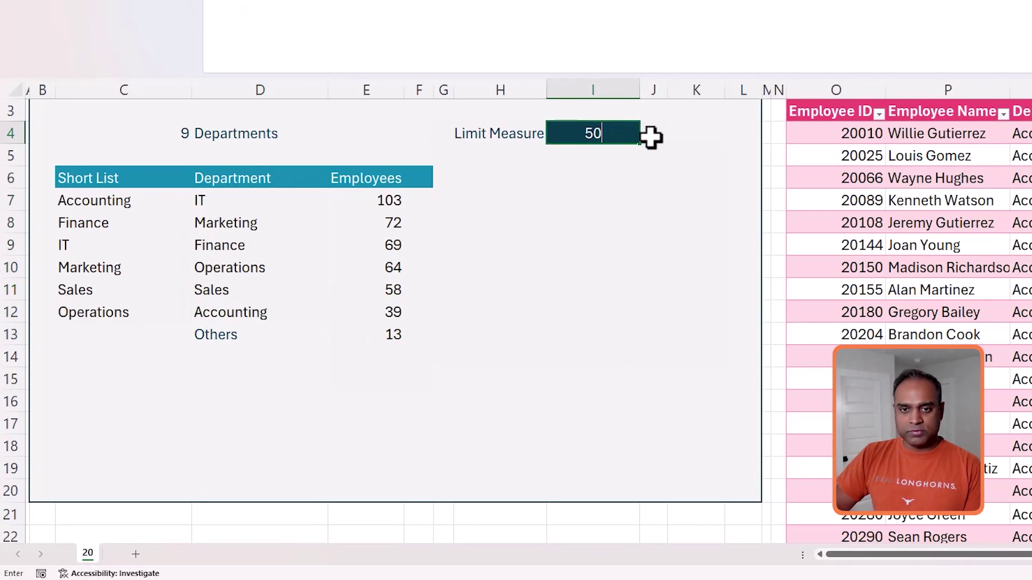
pyautogui.press('Return')
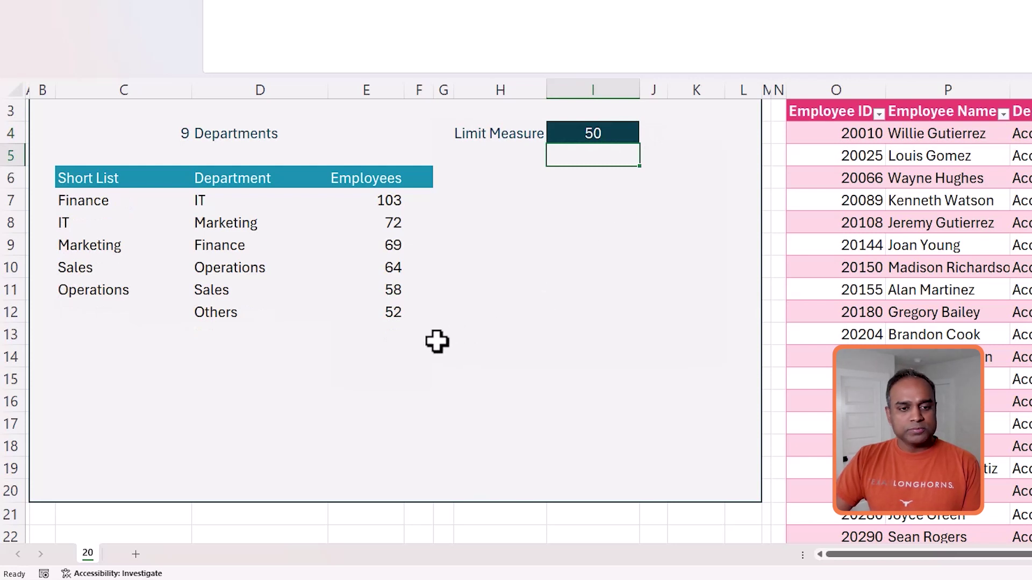
pyautogui.moveTo(249, 285); pyautogui.dragTo(261, 204)
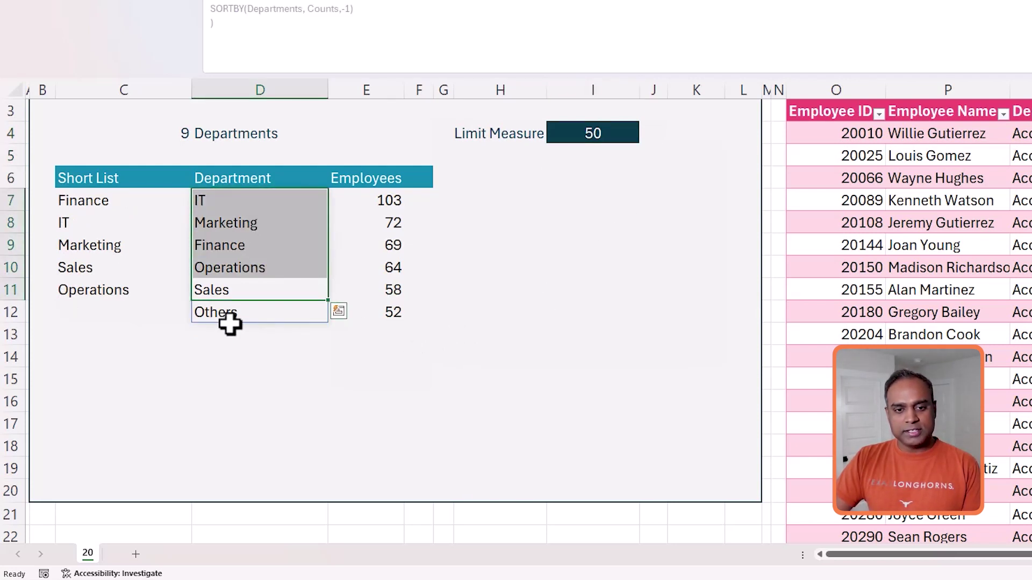
pyautogui.click(300, 316)
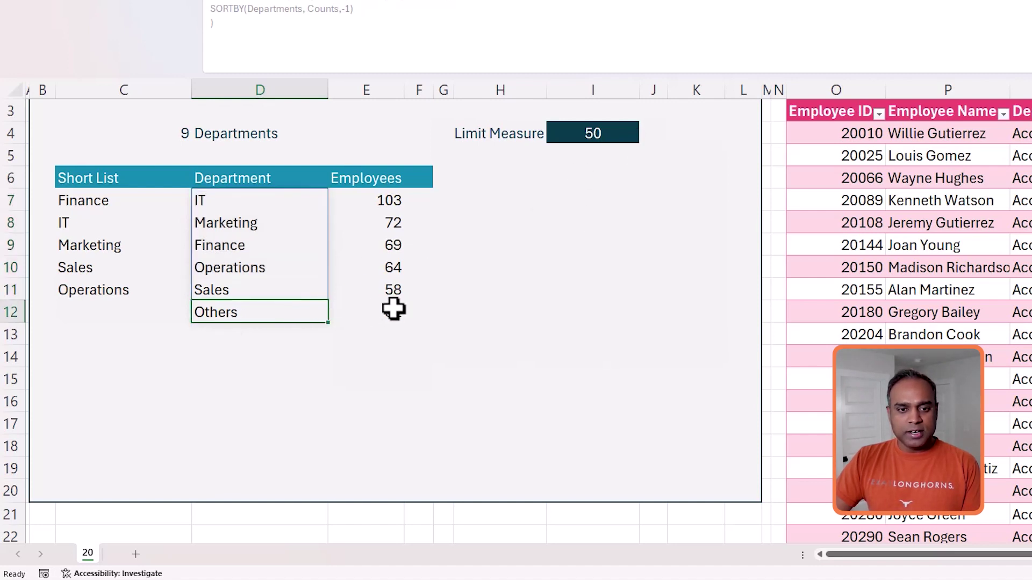
pyautogui.click(392, 314)
# - Set the Limit Measure in I4 to 60
pyautogui.click(581, 136)
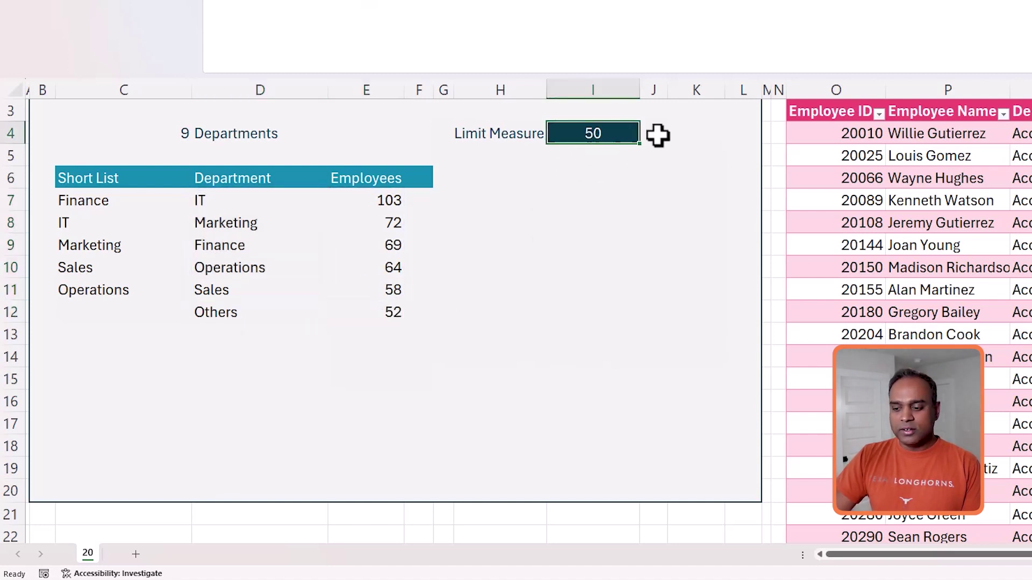
pyautogui.press('F2')
pyautogui.write('60')
pyautogui.press('Return')
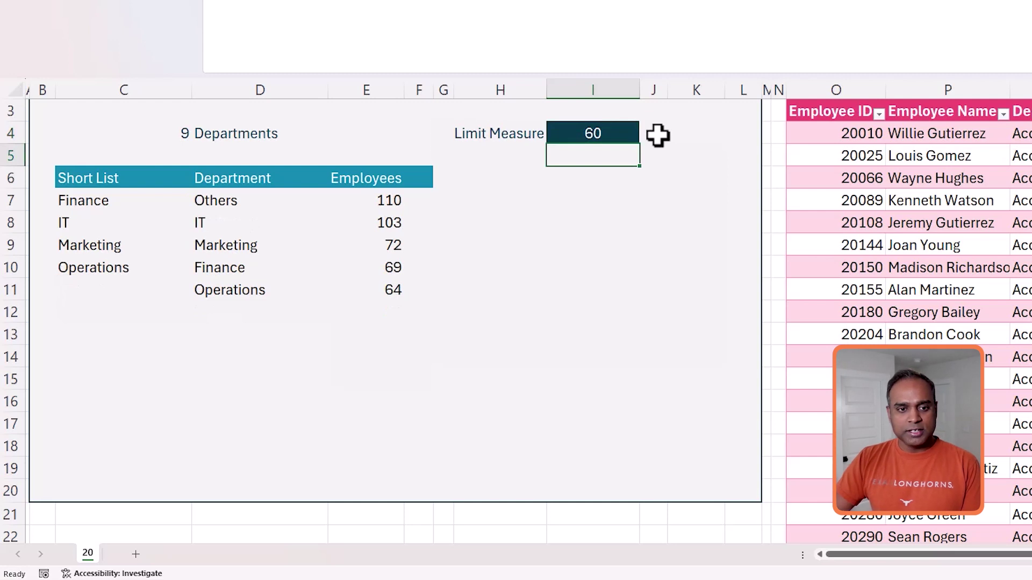
# - Examine the sorted Department list and the Others employee count in D7:E11
pyautogui.click(273, 203)
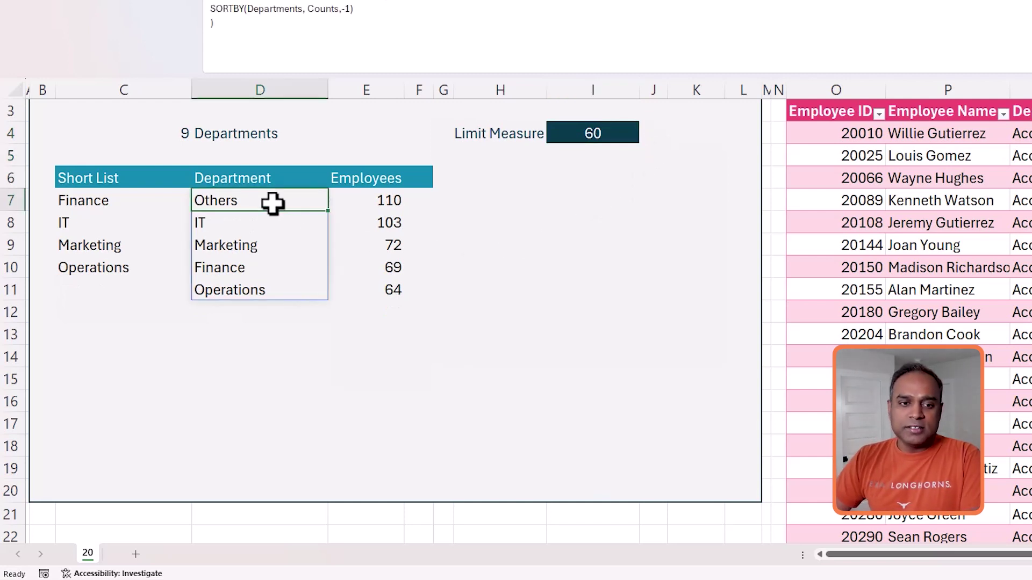
pyautogui.click(382, 199)
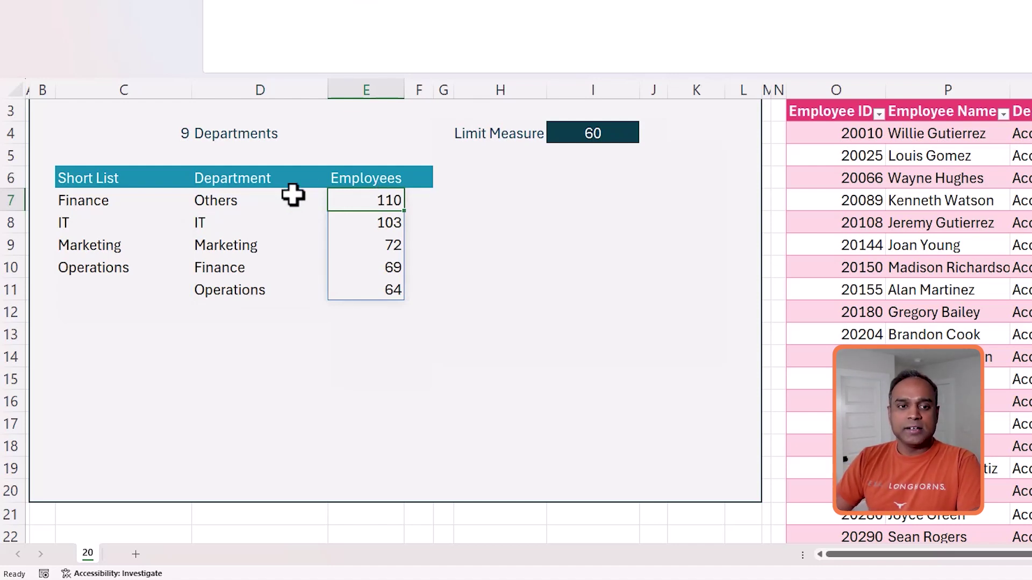
pyautogui.moveTo(260, 206); pyautogui.dragTo(260, 284)
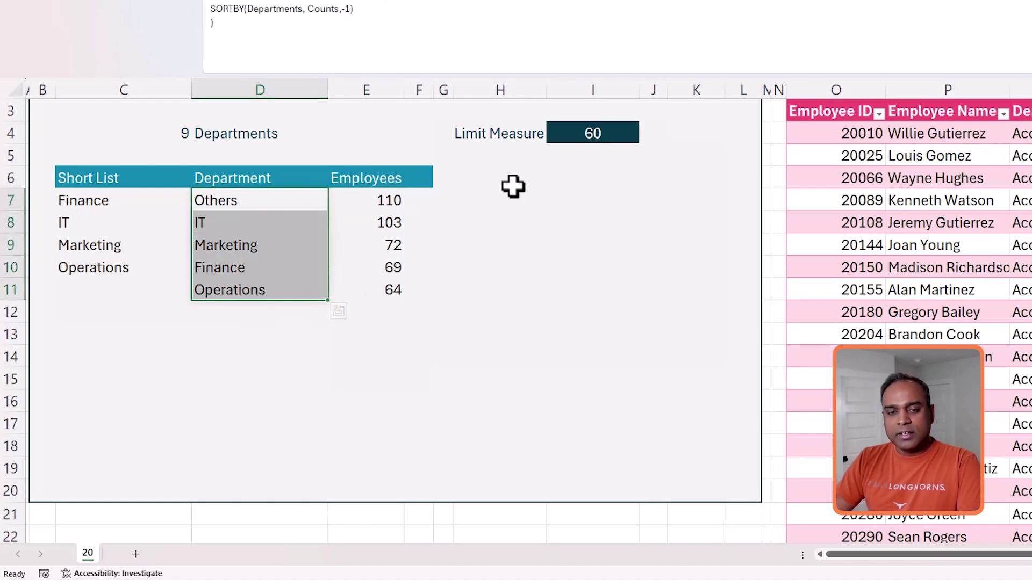
# - Set the Limit Measure in I4 to 20 and check the sorting and position of Others in the Department list
pyautogui.click(576, 138)
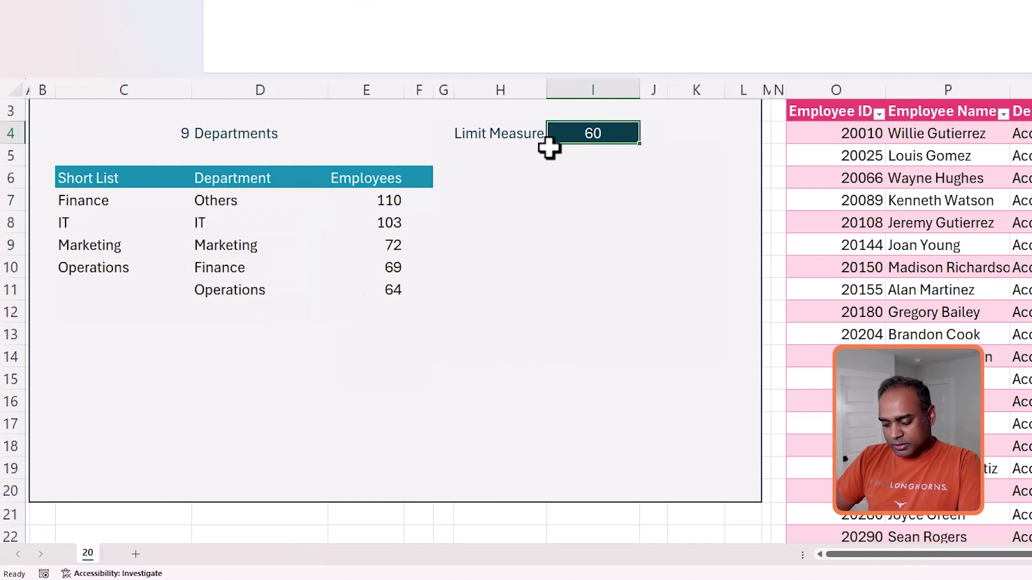
pyautogui.write('20')
pyautogui.press('Return')
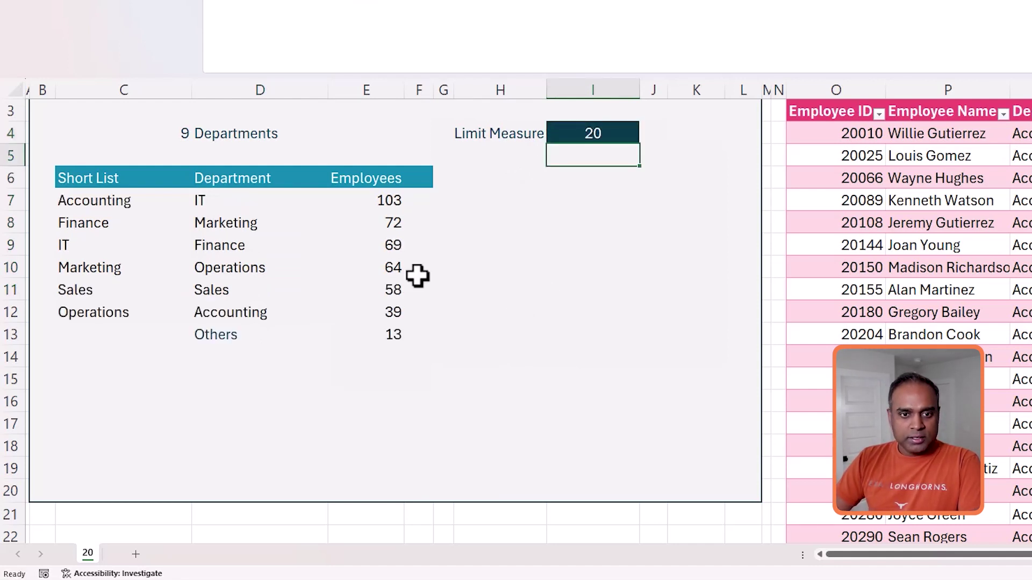
pyautogui.moveTo(397, 197); pyautogui.dragTo(245, 317)
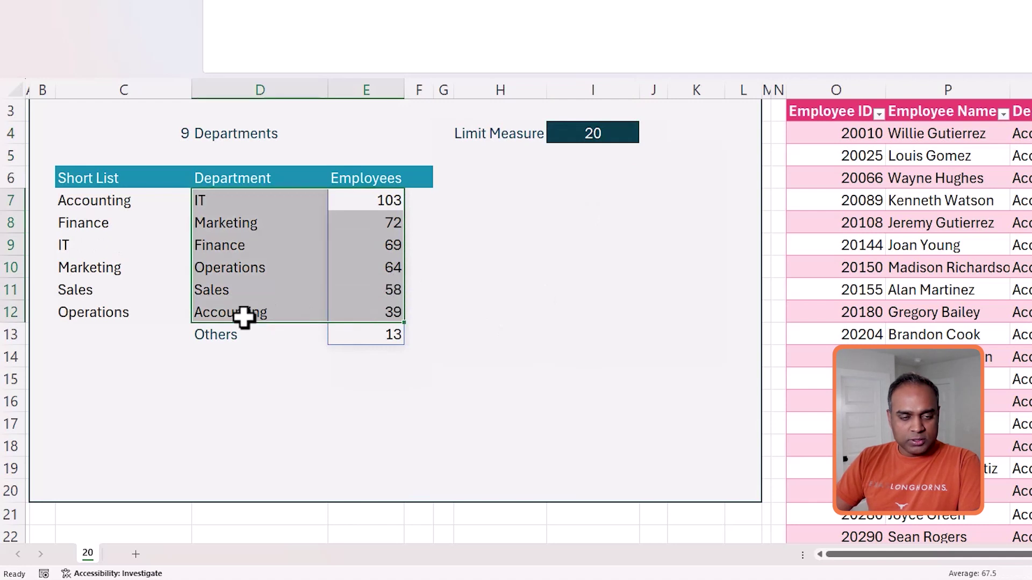
pyautogui.click(228, 339)
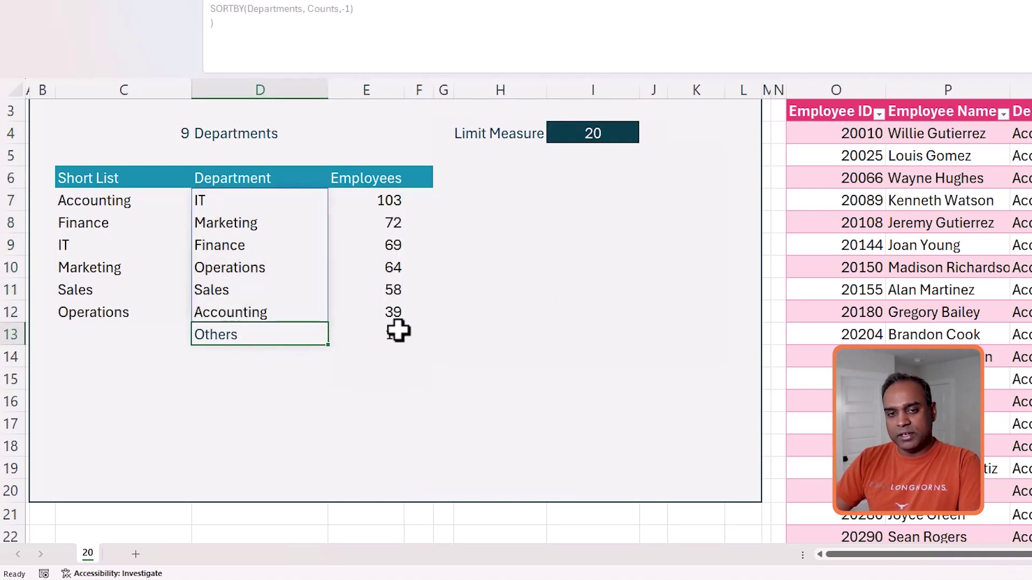
pyautogui.moveTo(253, 203); pyautogui.dragTo(261, 302)
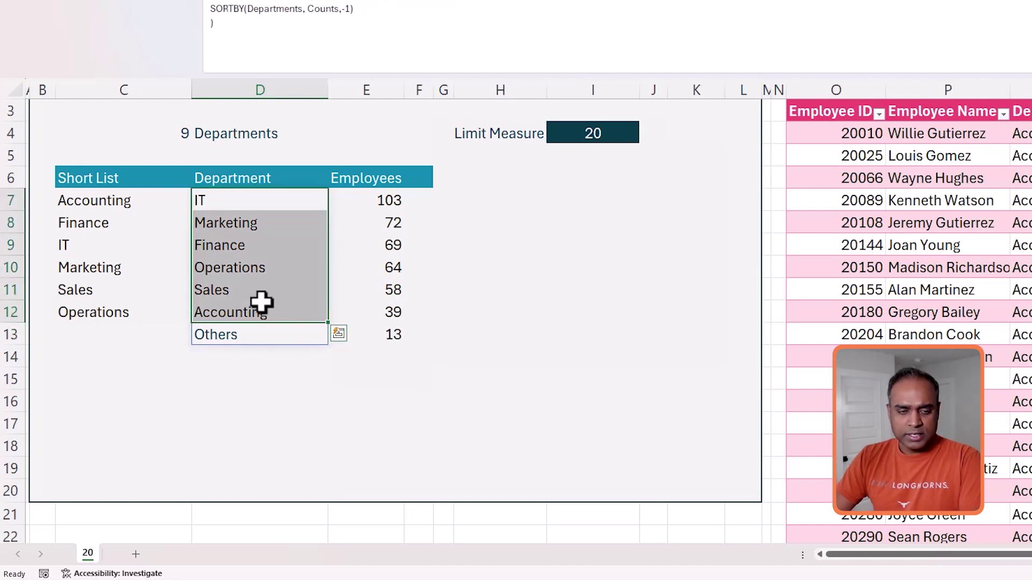
pyautogui.click(251, 338)
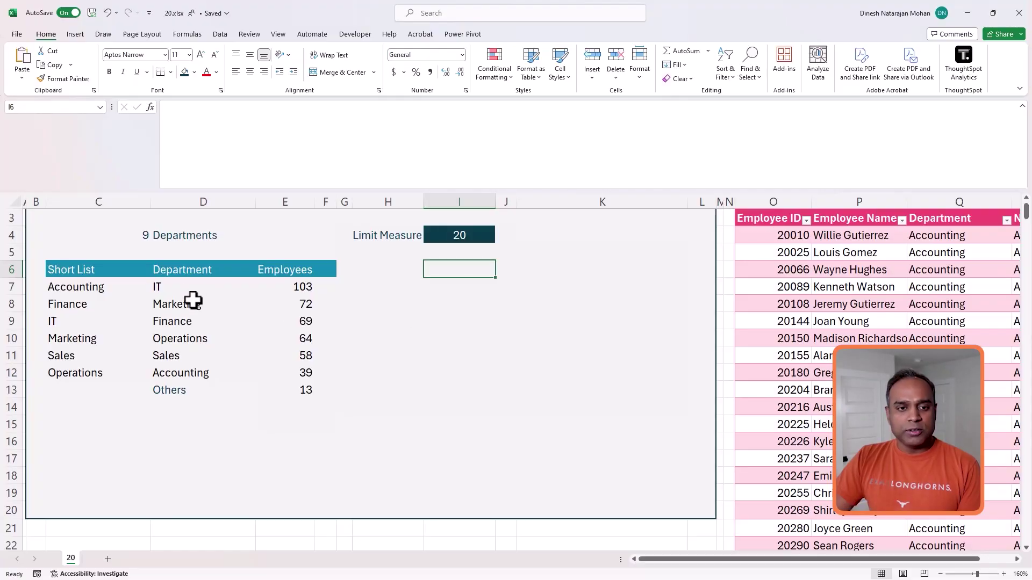
# - Insert a clustered column chart from the department and employee data in D7:E13
pyautogui.moveTo(184, 285); pyautogui.dragTo(269, 387)
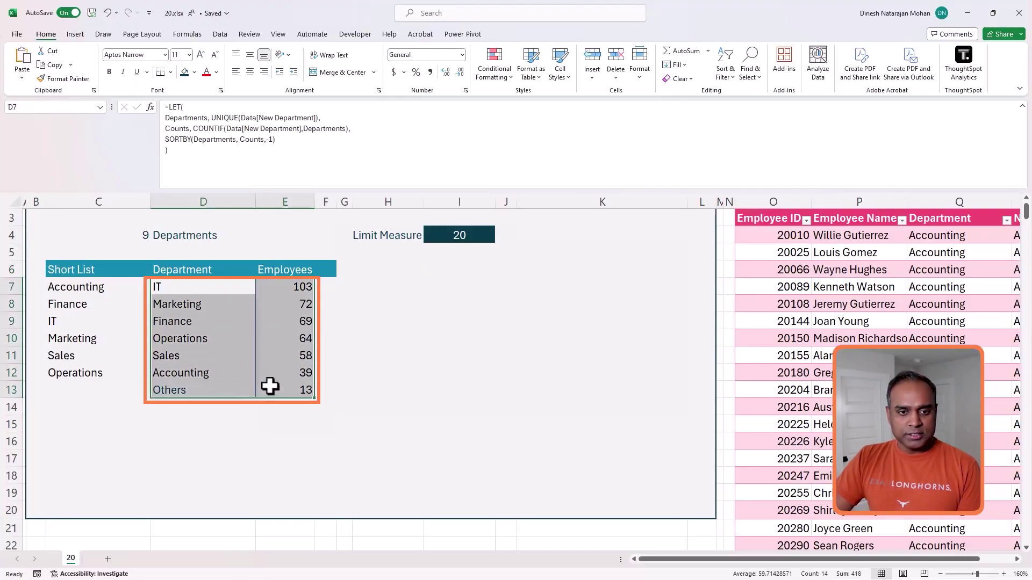
pyautogui.click(75, 34)
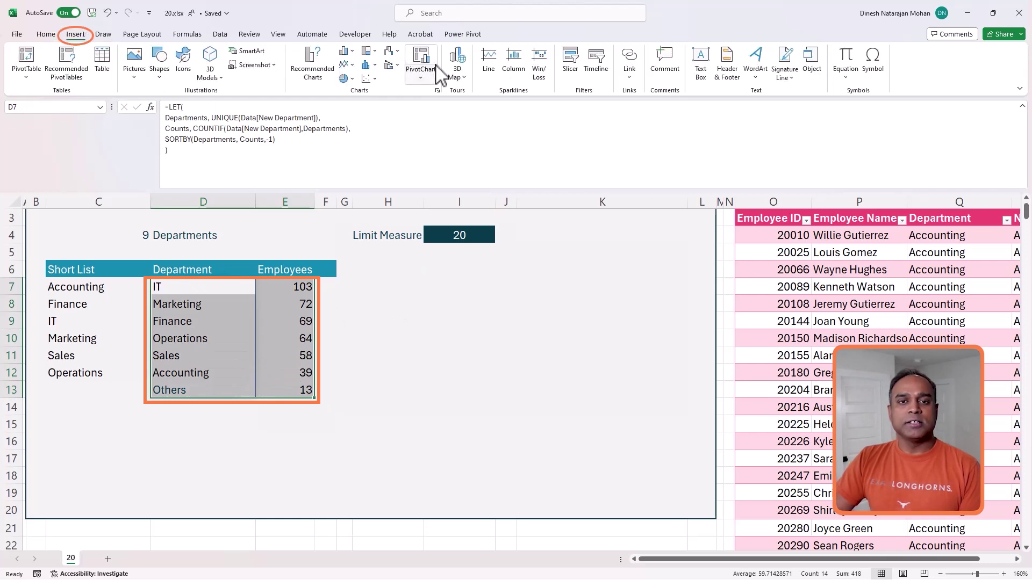
pyautogui.click(348, 51)
pyautogui.click(350, 87)
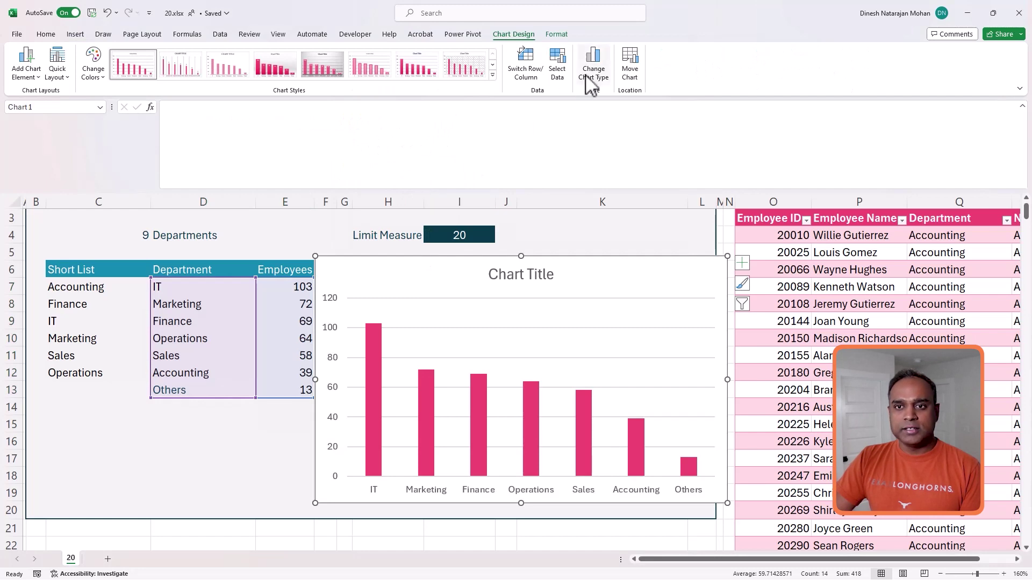
# - Apply the column_chart_simple template to the chart, and shrink and reposition it beside the table inside the framed area
pyautogui.click(591, 71)
pyautogui.click(390, 183)
pyautogui.moveTo(478, 265)
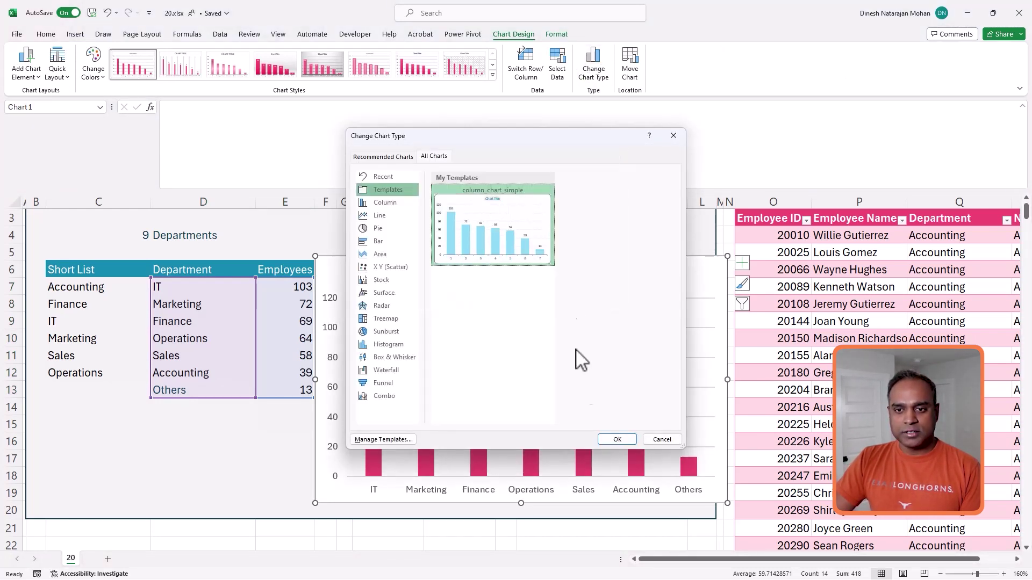
pyautogui.click(608, 436)
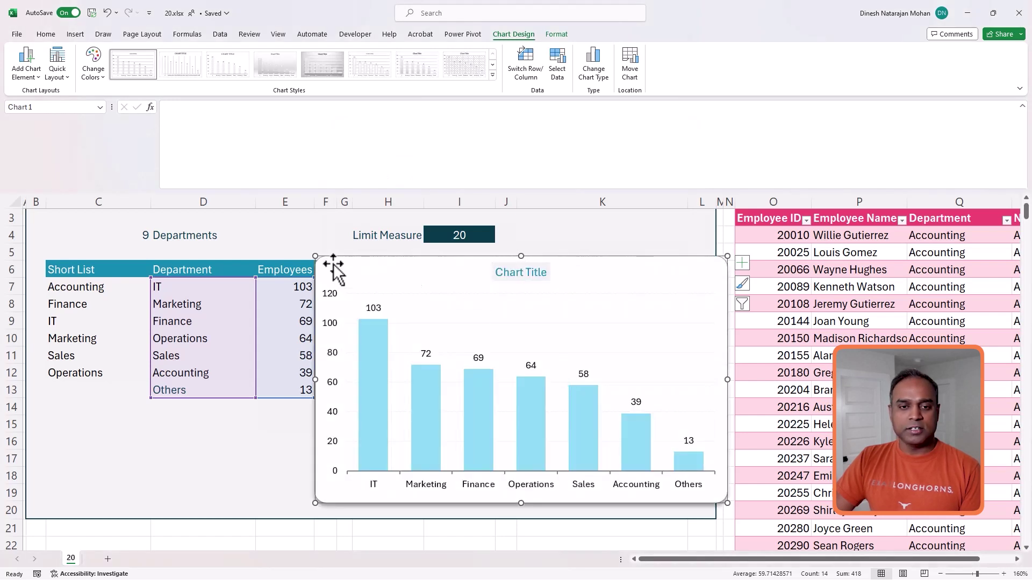
pyautogui.moveTo(311, 253); pyautogui.dragTo(345, 276)
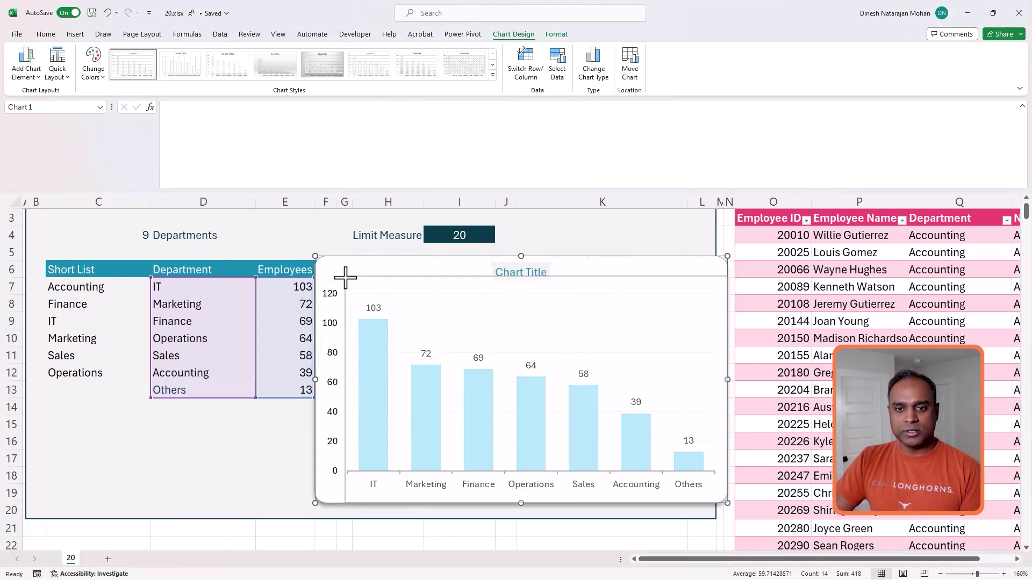
pyautogui.moveTo(429, 279); pyautogui.dragTo(409, 281)
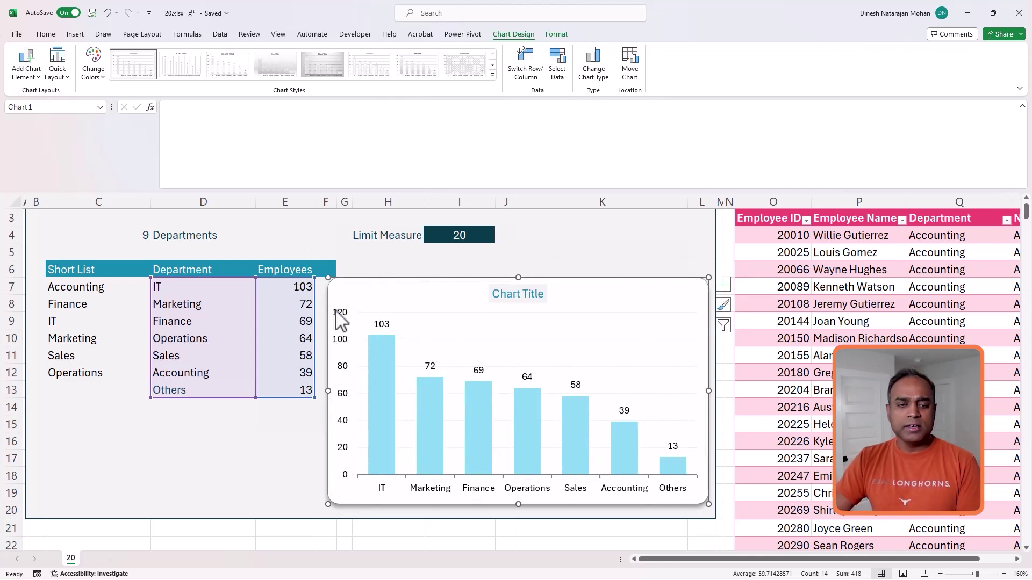
# - Define the workbook name Dept for the department spill range, referring to ='20'!$D$7#
pyautogui.click(229, 292)
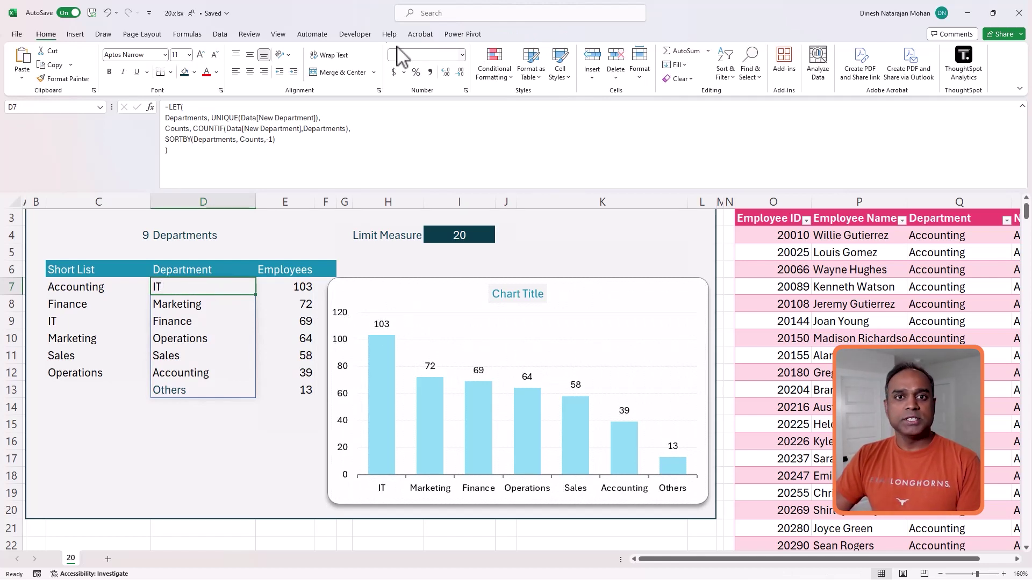
pyautogui.click(189, 34)
pyautogui.click(357, 51)
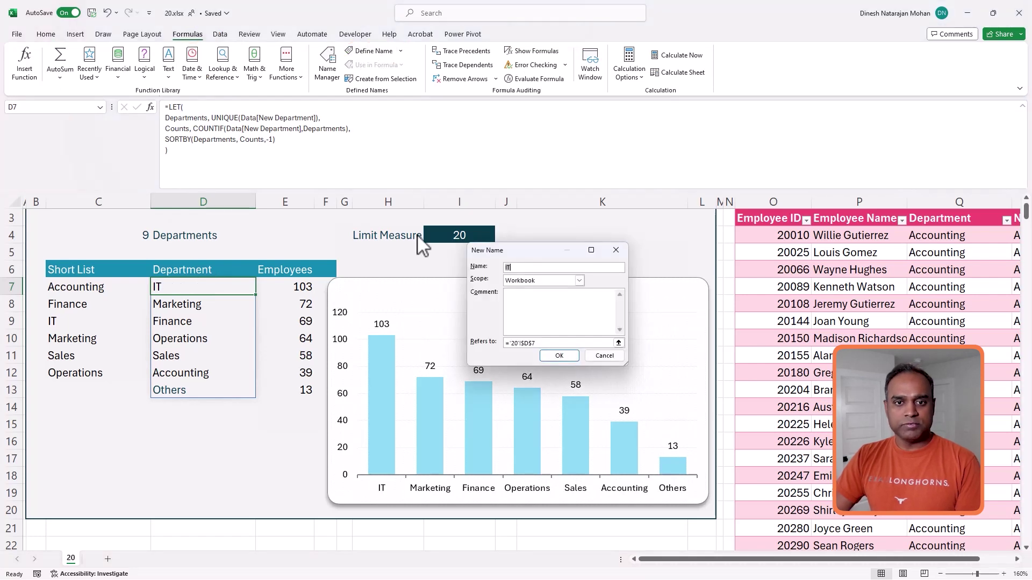
pyautogui.write('Dept')
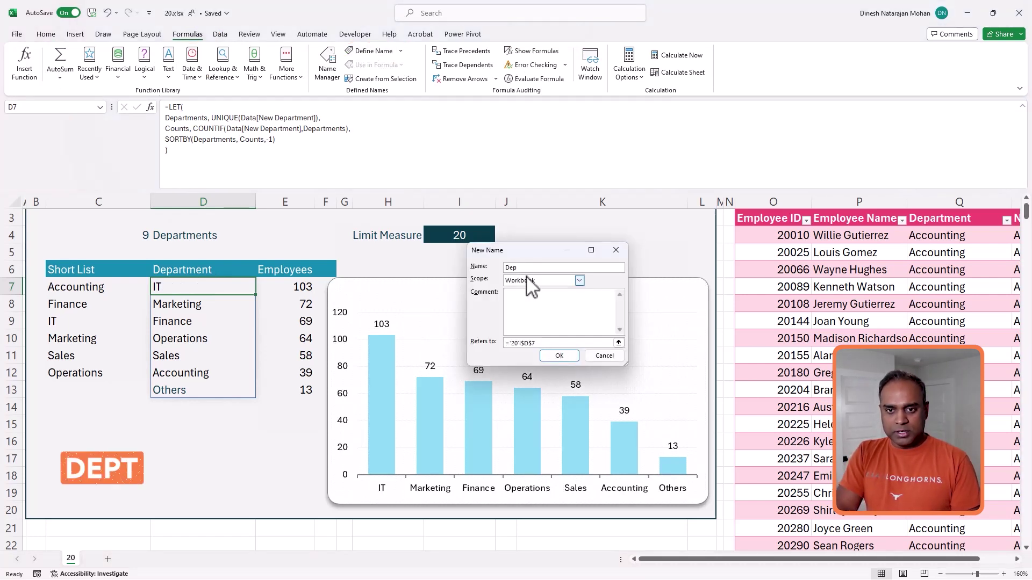
pyautogui.click(537, 343)
pyautogui.write('#')
pyautogui.click(558, 357)
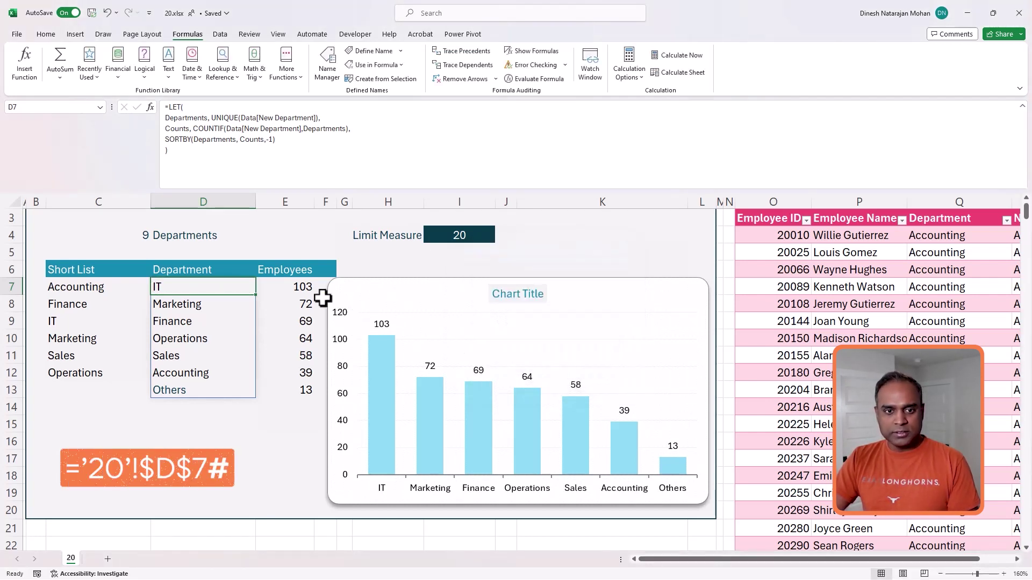
# - Define the workbook name Emp for the employee count spill range, referring to ='20'!$E$7#
pyautogui.press('Right')
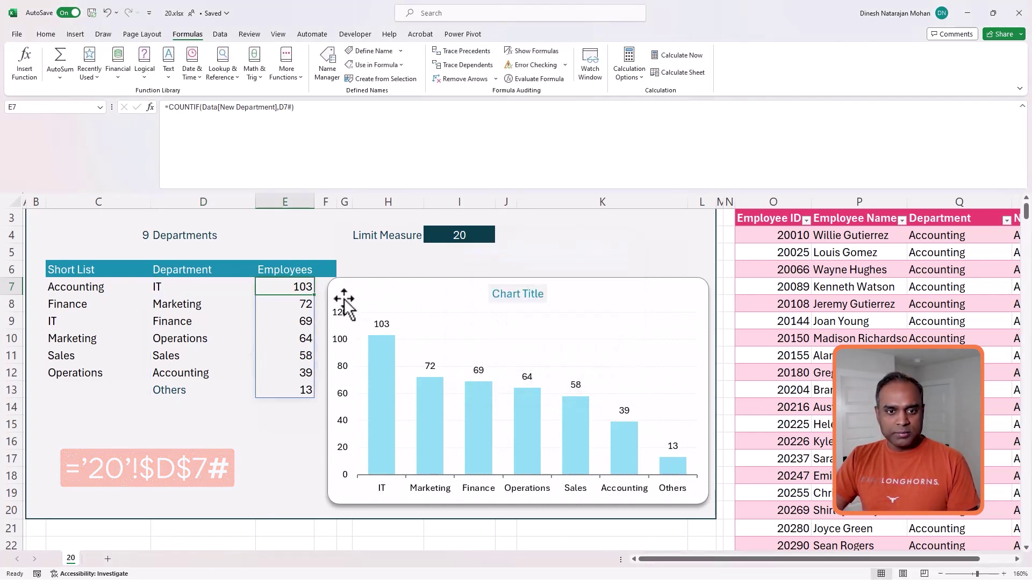
pyautogui.click(371, 50)
pyautogui.write('Emp')
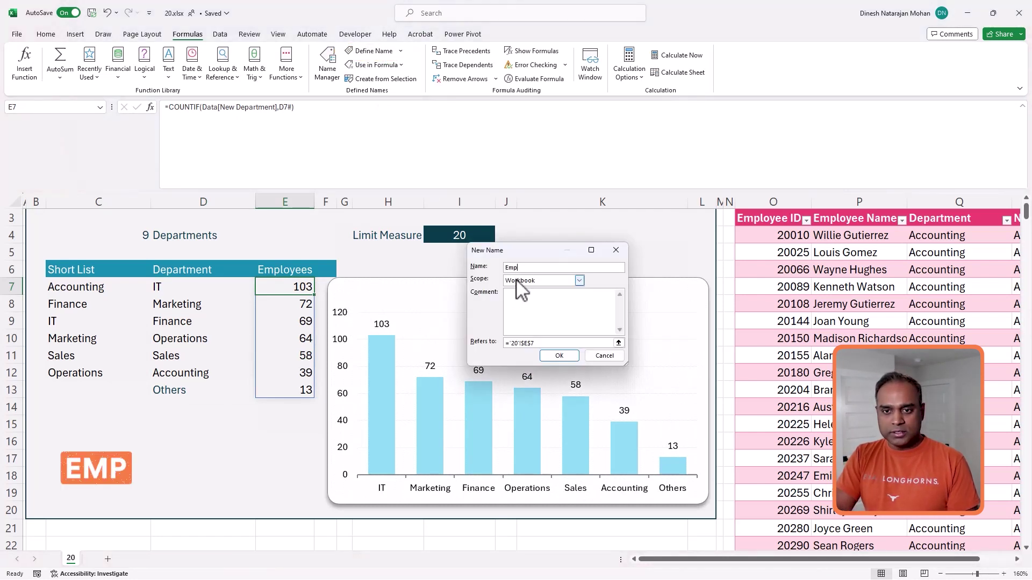
pyautogui.click(537, 343)
pyautogui.write('#')
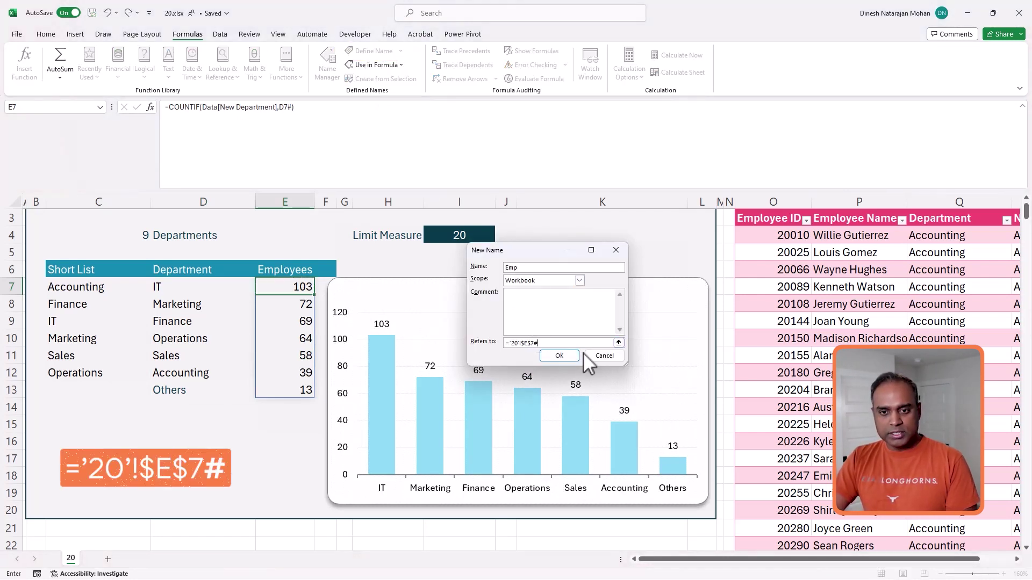
pyautogui.click(562, 356)
# - Edit the chart's data source so the values of Series1 refer to ='20'!Emp
pyautogui.click(526, 361)
pyautogui.rightClick(486, 350)
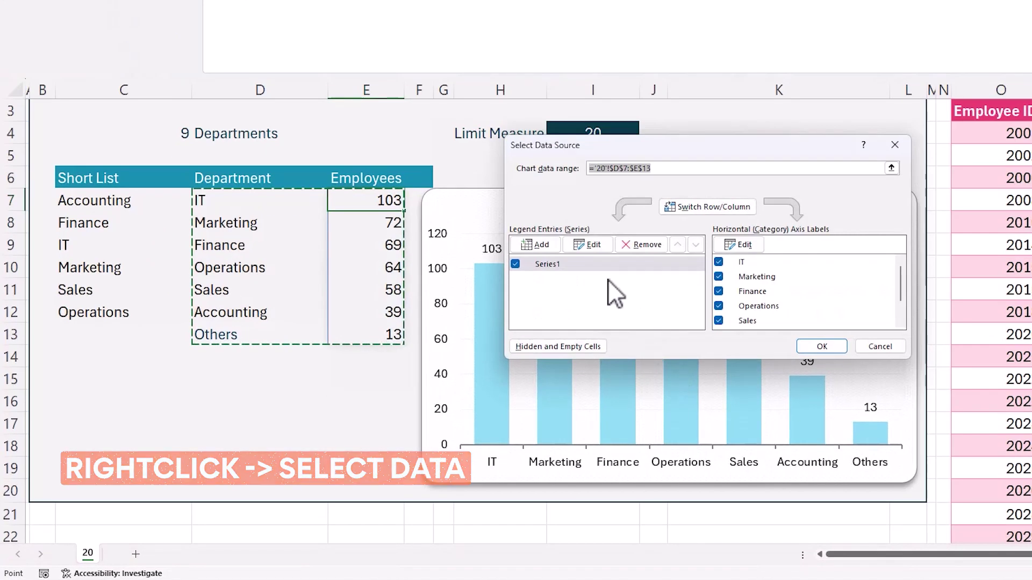
pyautogui.click(462, 321)
pyautogui.doubleClick(637, 268)
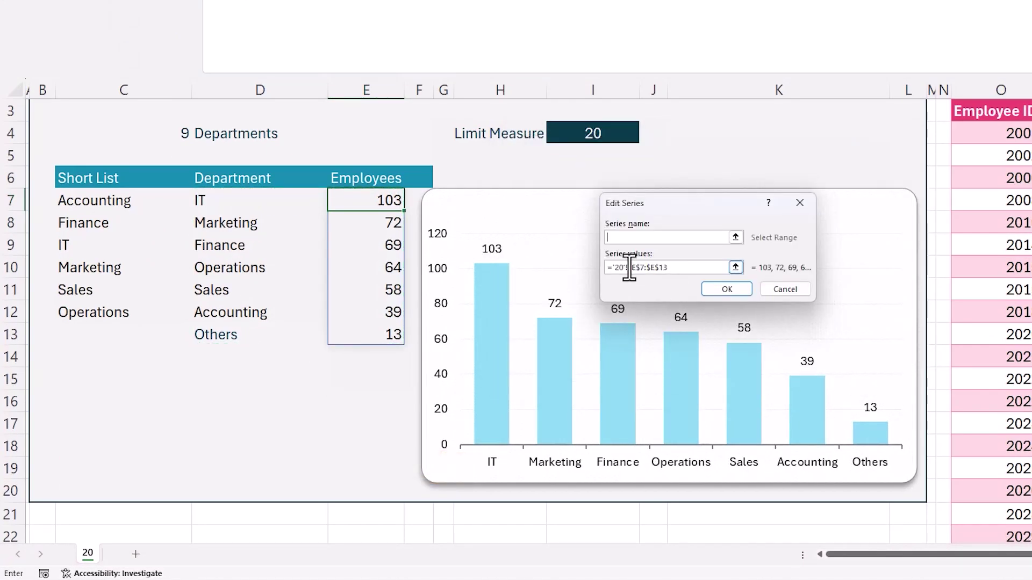
pyautogui.press('BackSpace')
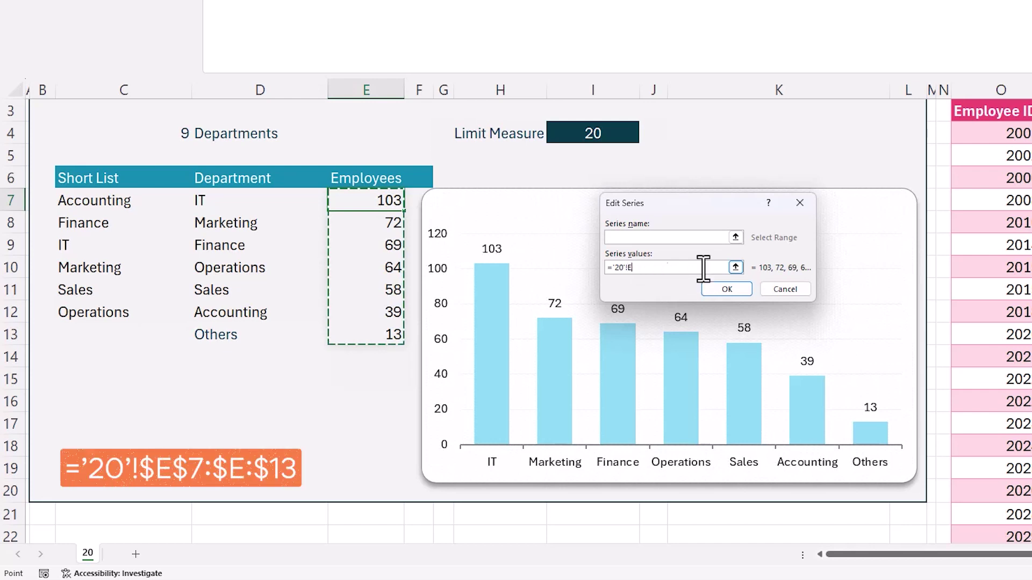
pyautogui.write('Emp')
pyautogui.press('Return')
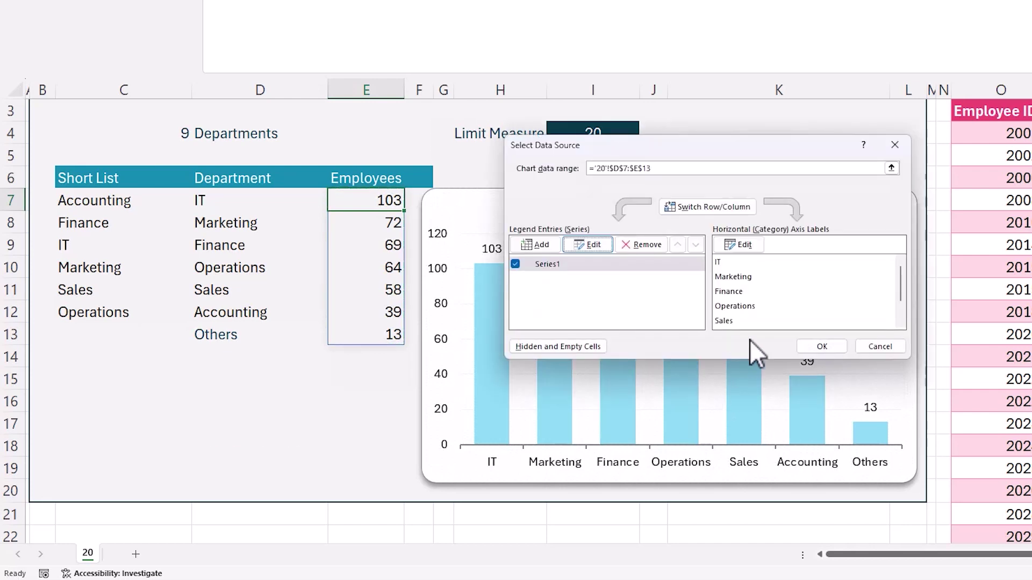
# - Set the chart's horizontal axis label range to ='20'!Dept, accept the data source changes and deselect the chart
pyautogui.click(755, 249)
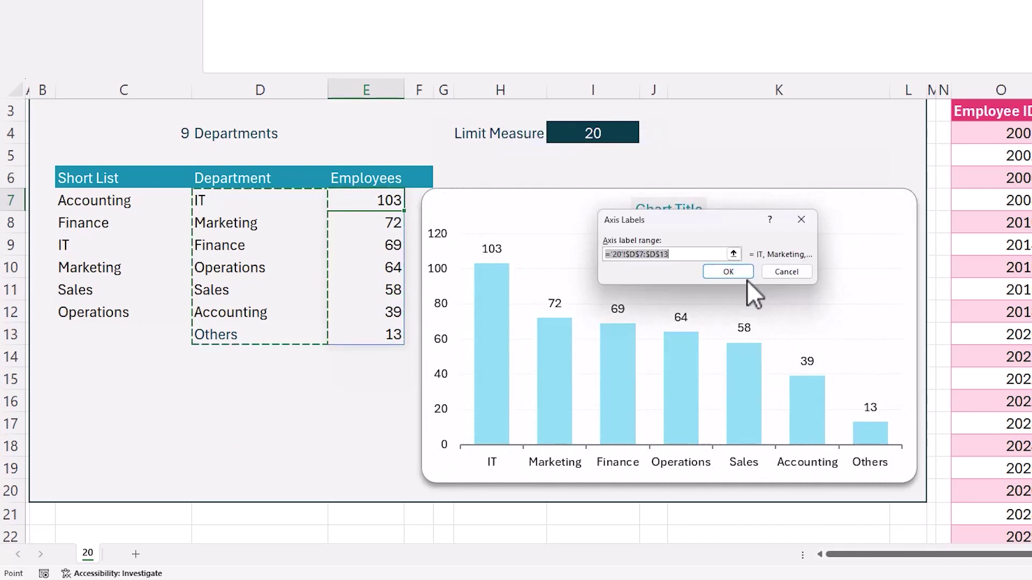
pyautogui.click(638, 254)
pyautogui.moveTo(627, 254); pyautogui.dragTo(687, 255)
pyautogui.press('Delete')
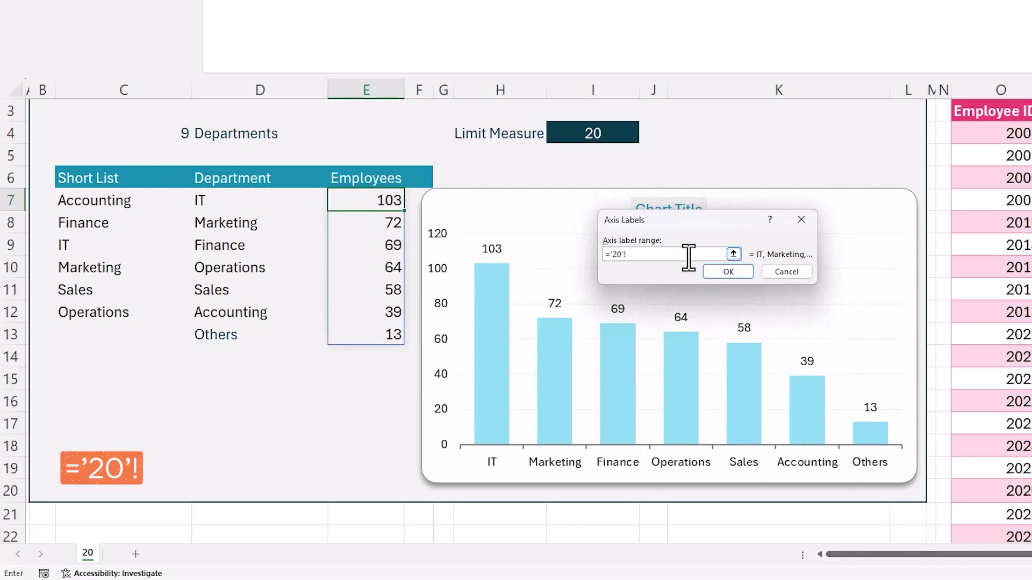
pyautogui.write('Dept')
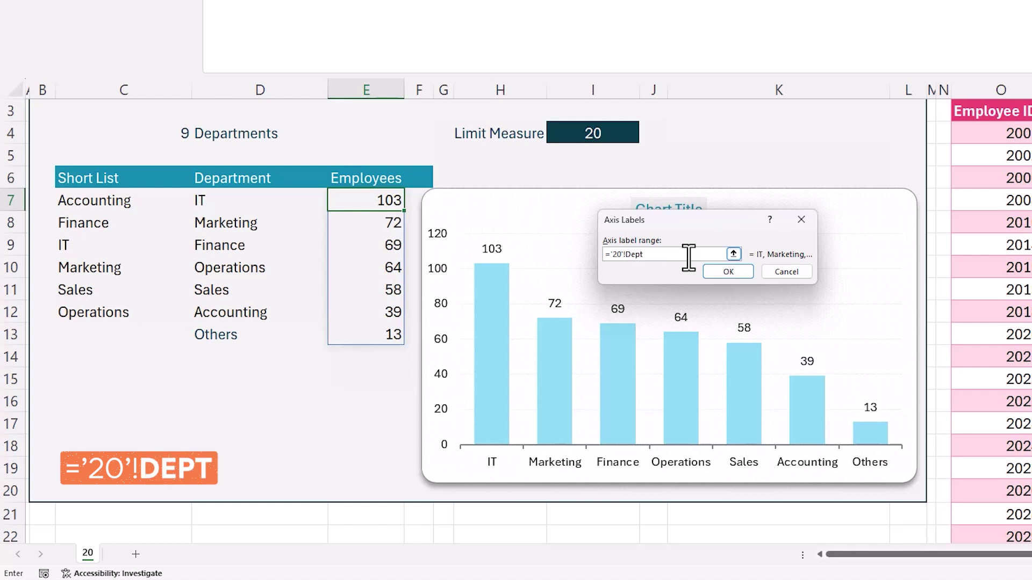
pyautogui.click(714, 270)
pyautogui.click(812, 350)
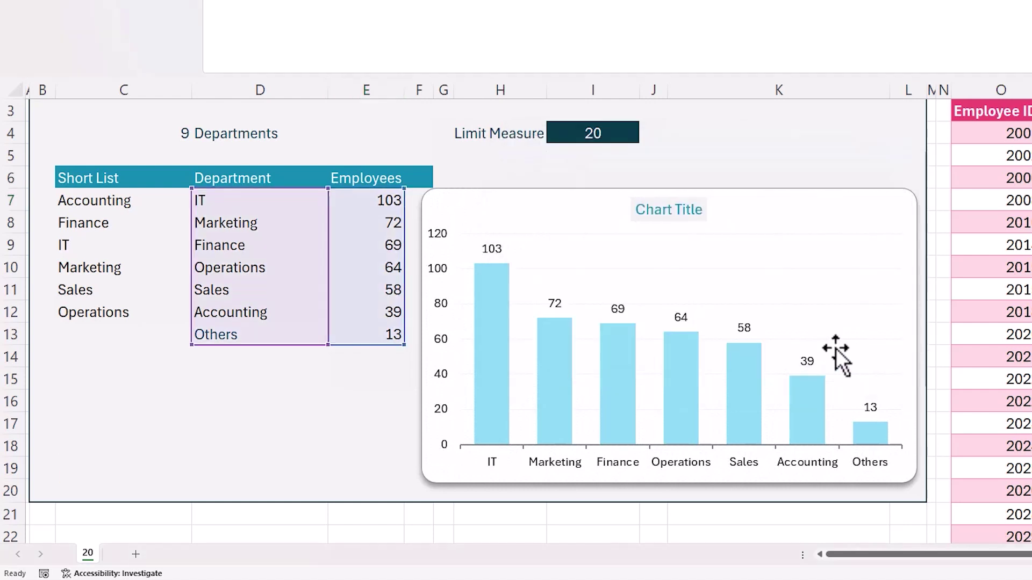
pyautogui.press('Escape')
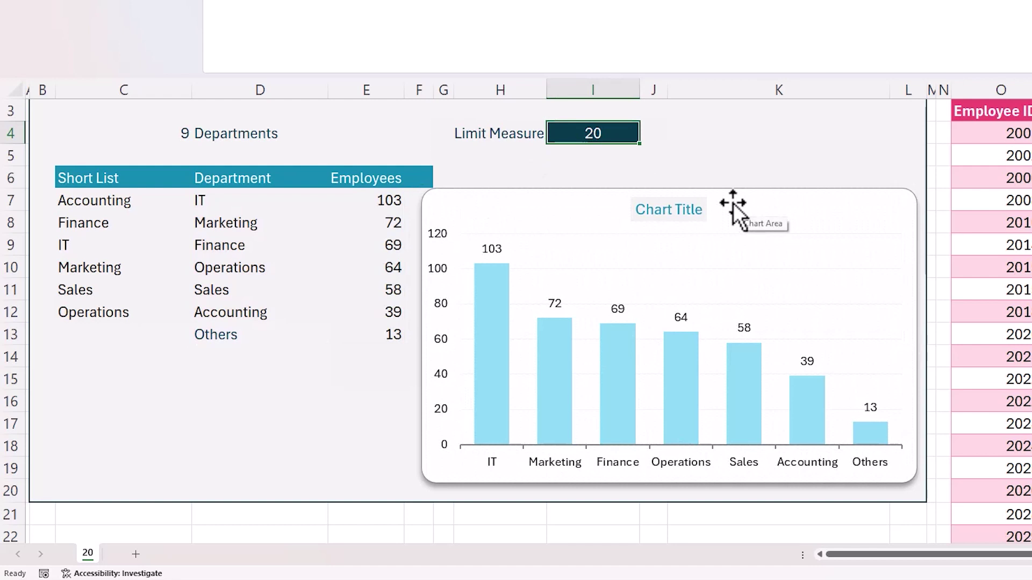
# - Set the Limit Measure in I4 to 5 and check the last columns of the chart against the table
pyautogui.press('F2')
pyautogui.press('BackSpace')
pyautogui.press('BackSpace')
pyautogui.write('5')
pyautogui.press('Return')
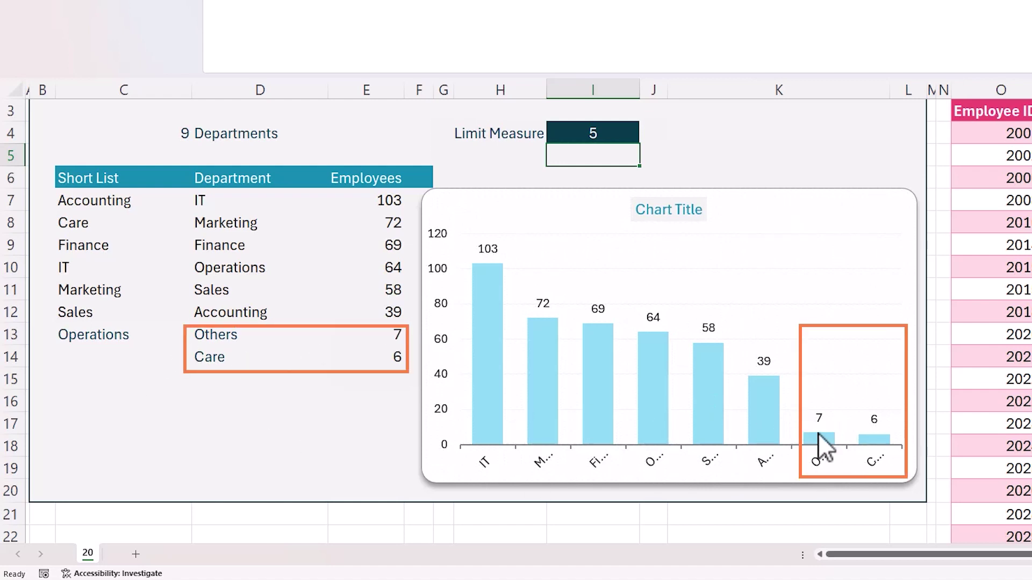
# - Set the Limit Measure in I4 to 10 and check the Others row and column
pyautogui.click(624, 134)
pyautogui.write('10')
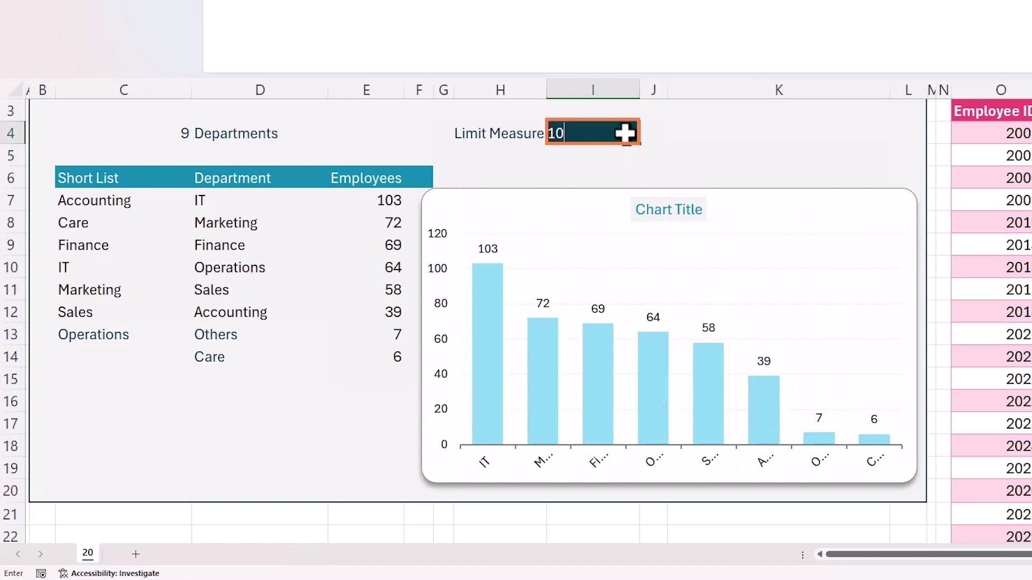
pyautogui.press('Return')
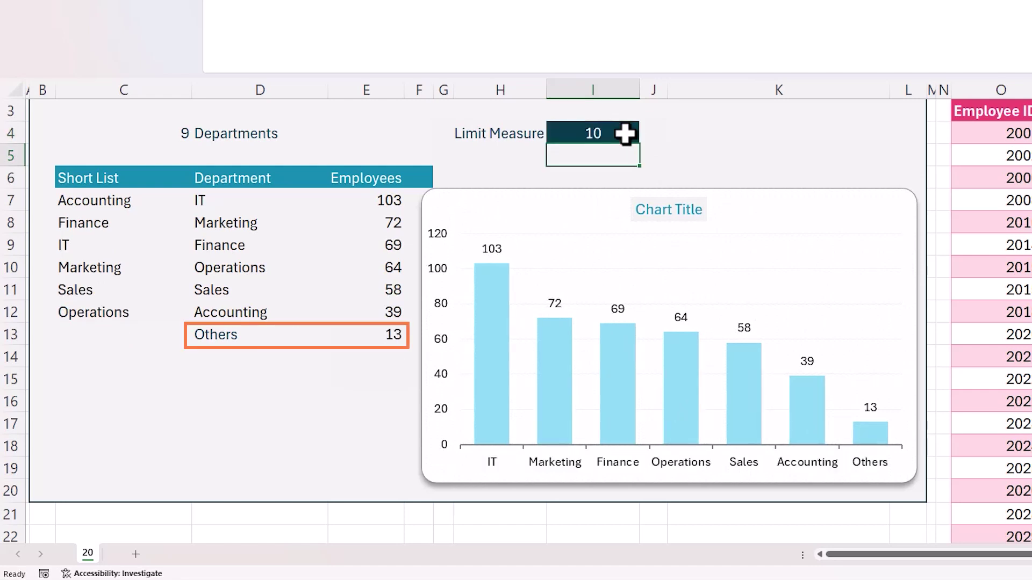
# - Set the Limit Measure in I4 to 40 and check the Others column in the chart
pyautogui.click(624, 134)
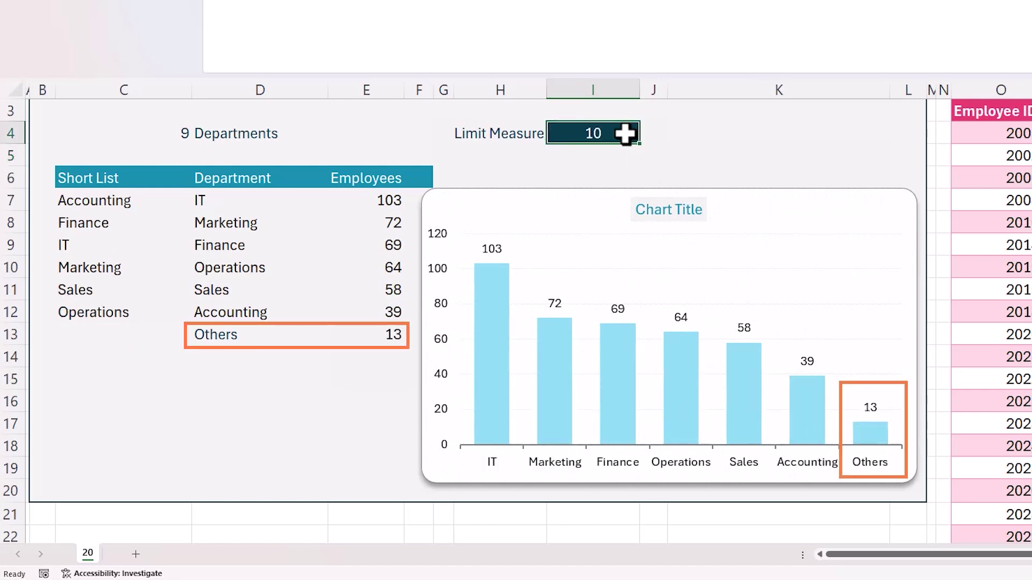
pyautogui.write('40')
pyautogui.press('Return')
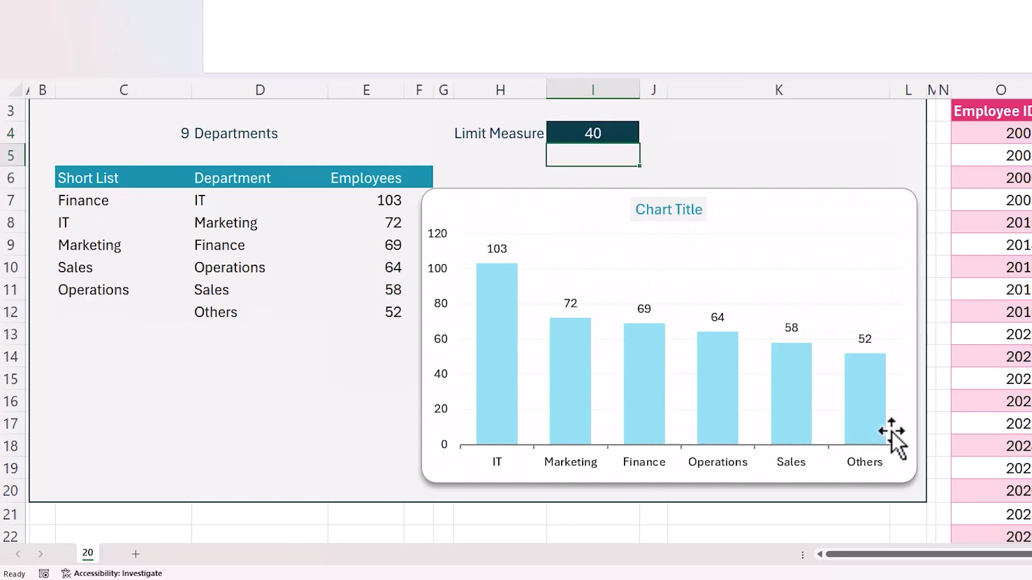
pyautogui.moveTo(857, 430)
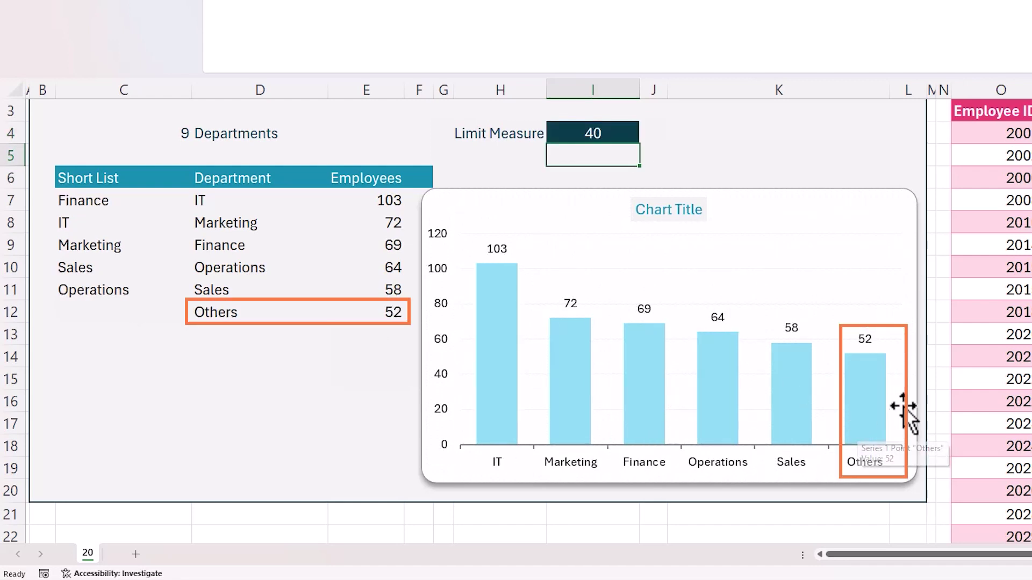